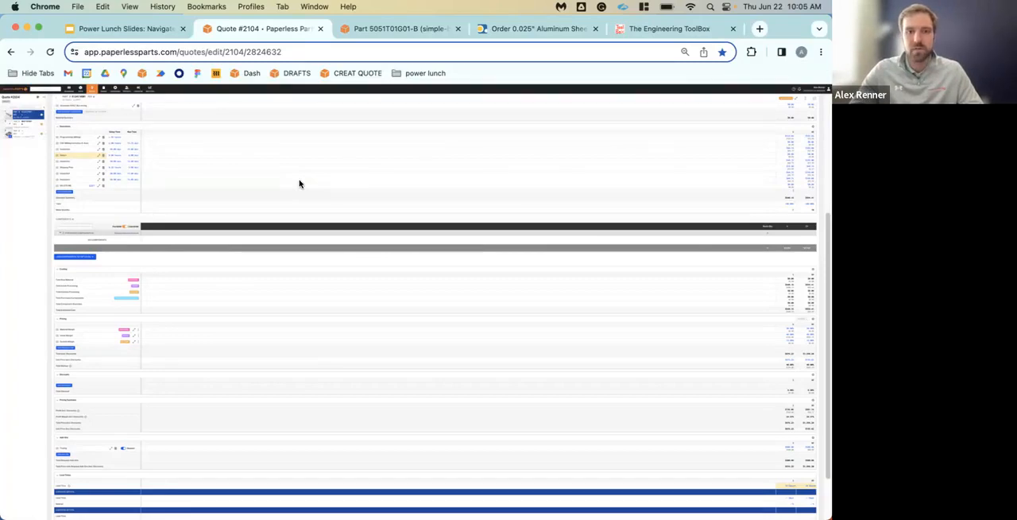
Enlarge the browser zoom on the quote page to 400%
key(super+equal)
key(super+equal)
key(super+equal)
key(super+equal)
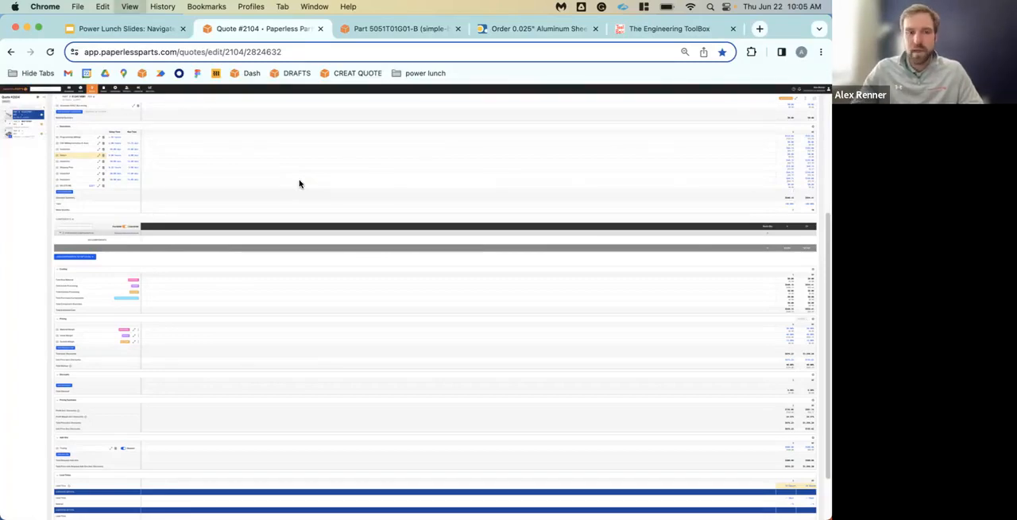
key(super+equal)
key(super+equal)
key(super+equal)
key(super+equal)
key(super+equal)
key(super+equal)
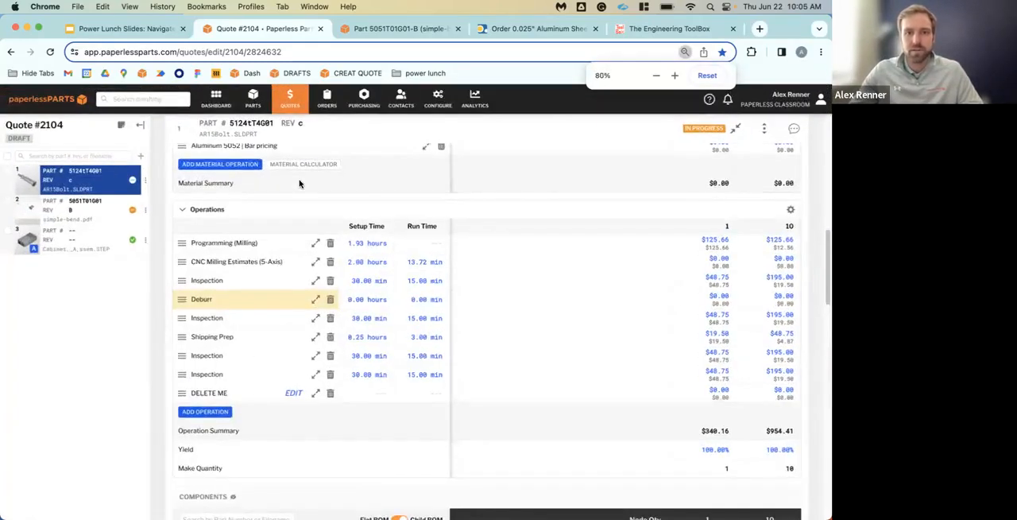
key(super+equal)
key(super+equal)
key(super+equal)
key(super+equal)
key(super+equal)
key(super+equal)
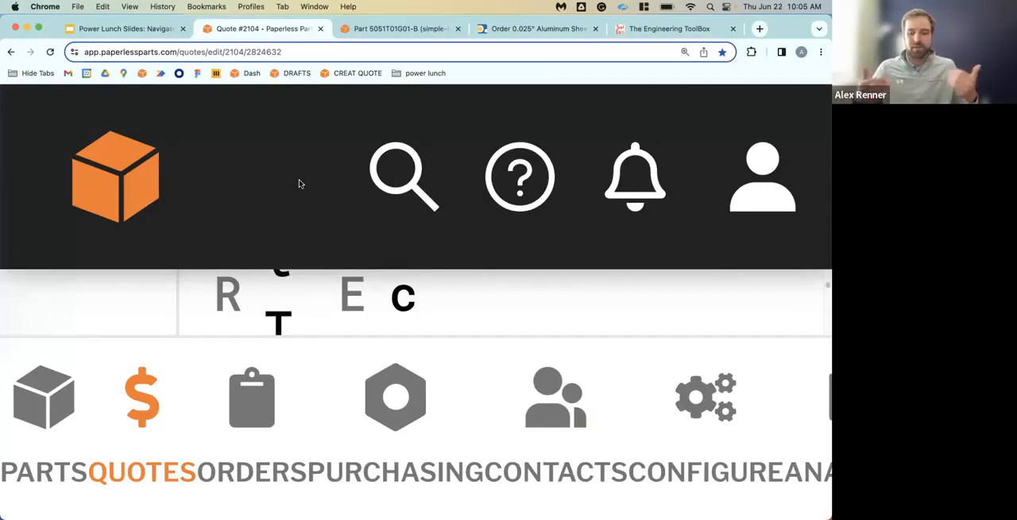
Reduce the browser zoom until the part's Materials and Operations tables fit at a readable size
key(super+minus)
key(super+minus)
key(super+minus)
key(super+minus)
key(super+minus)
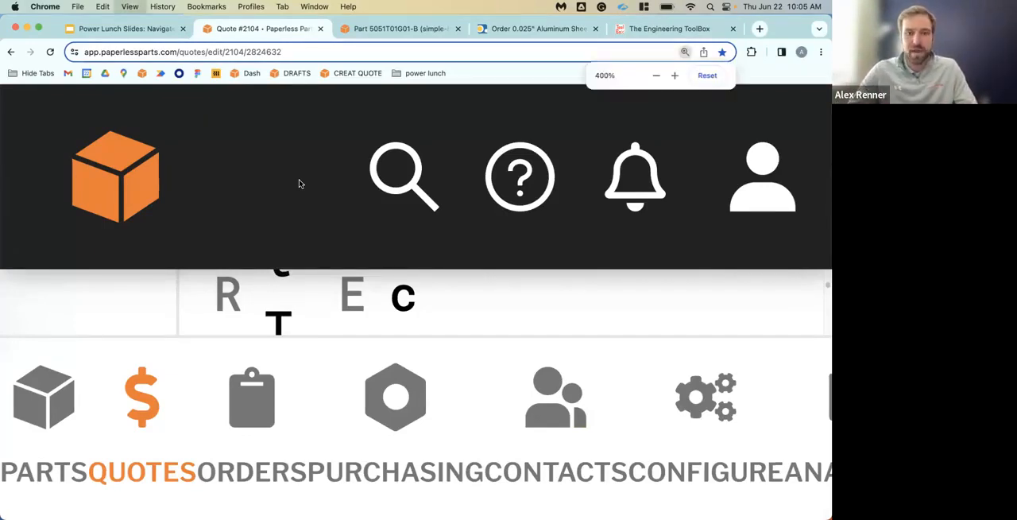
key(super+minus)
key(super+minus)
key(super+minus)
key(super+minus)
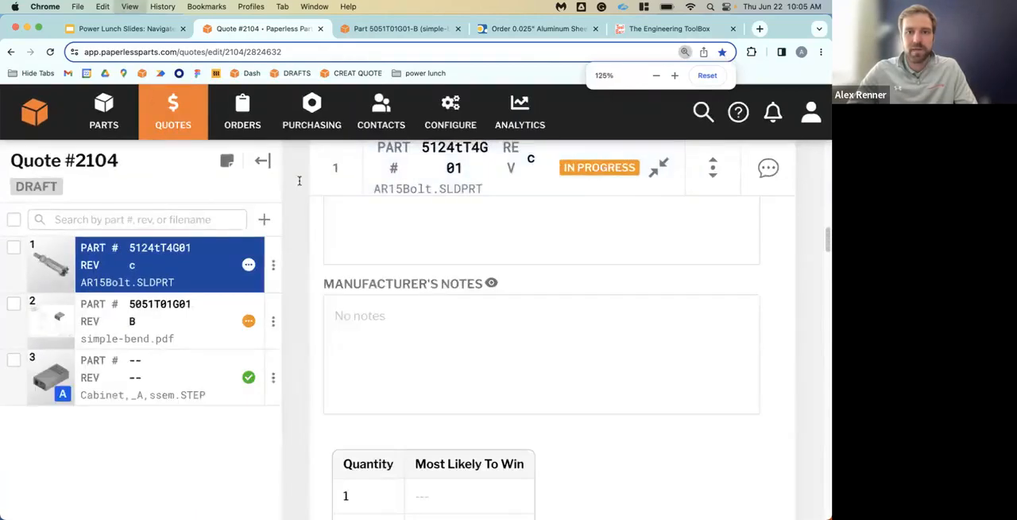
key(super+minus)
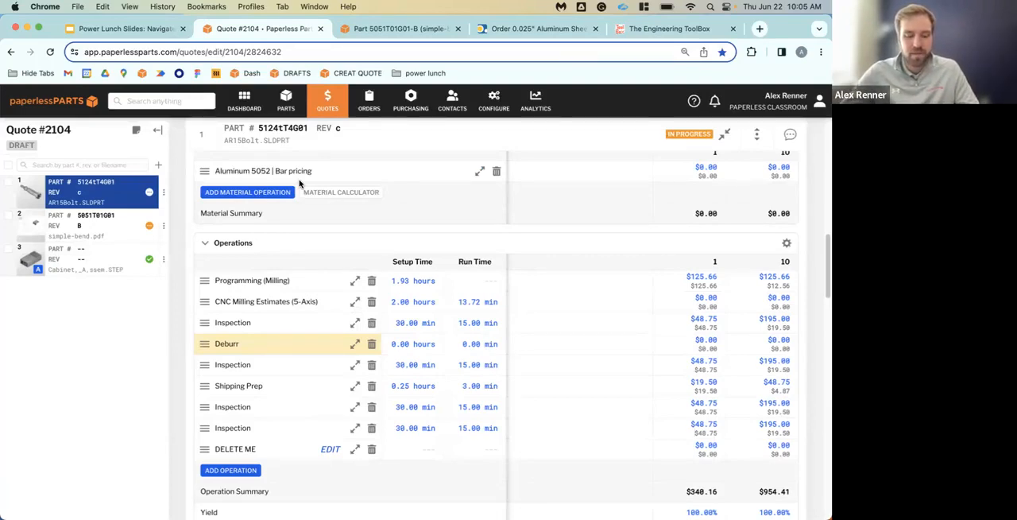
key(super)
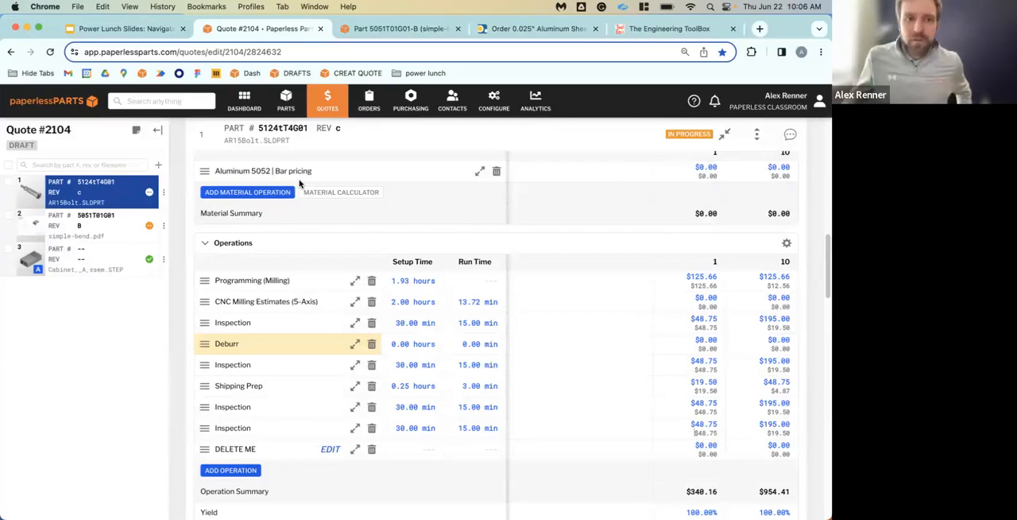
Open the dashboard and the list of draft quotes, and look through the overdue entries
click(244, 101)
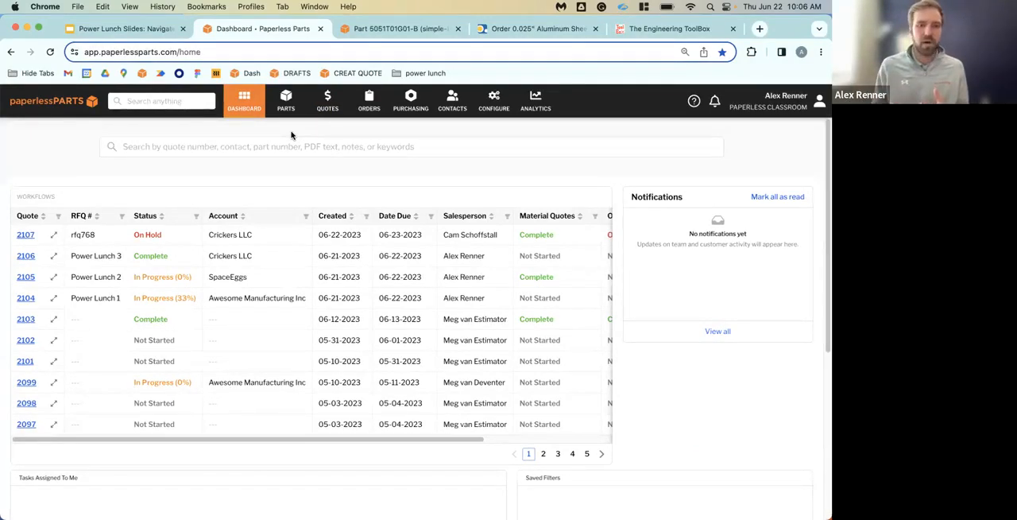
click(327, 101)
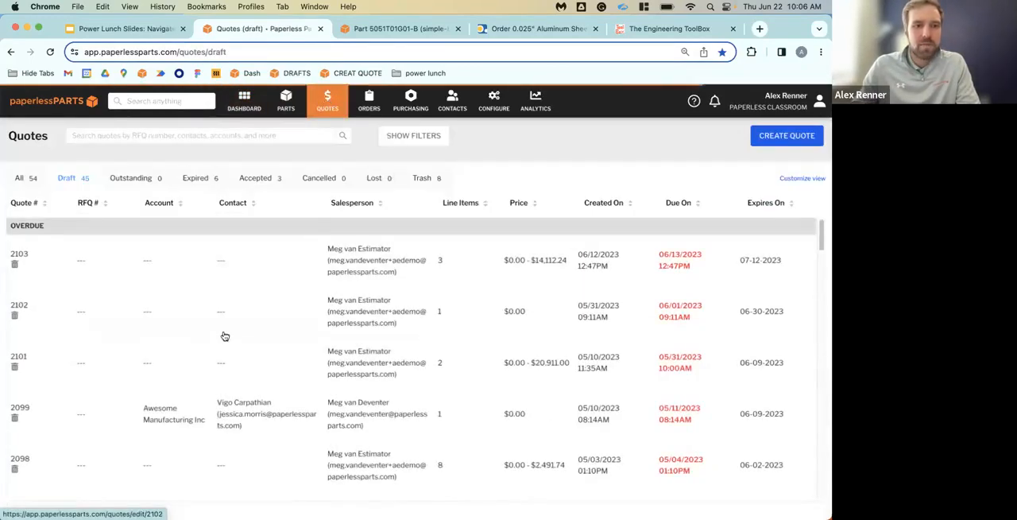
scroll(238, 349, down, 10)
scroll(263, 374, down, 4)
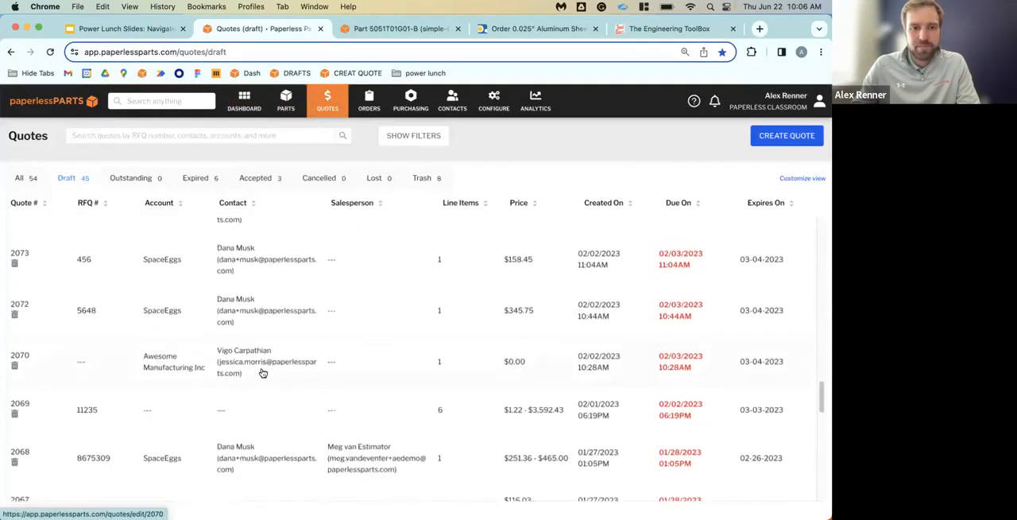
scroll(263, 373, up, 10)
scroll(263, 373, up, 3)
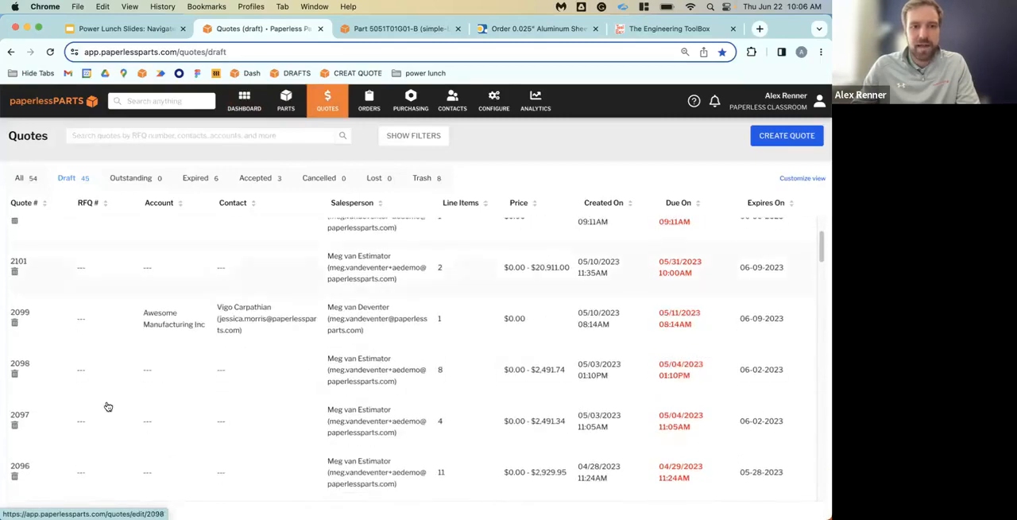
Return to the dashboard and run a global search for "power lunch"
click(247, 106)
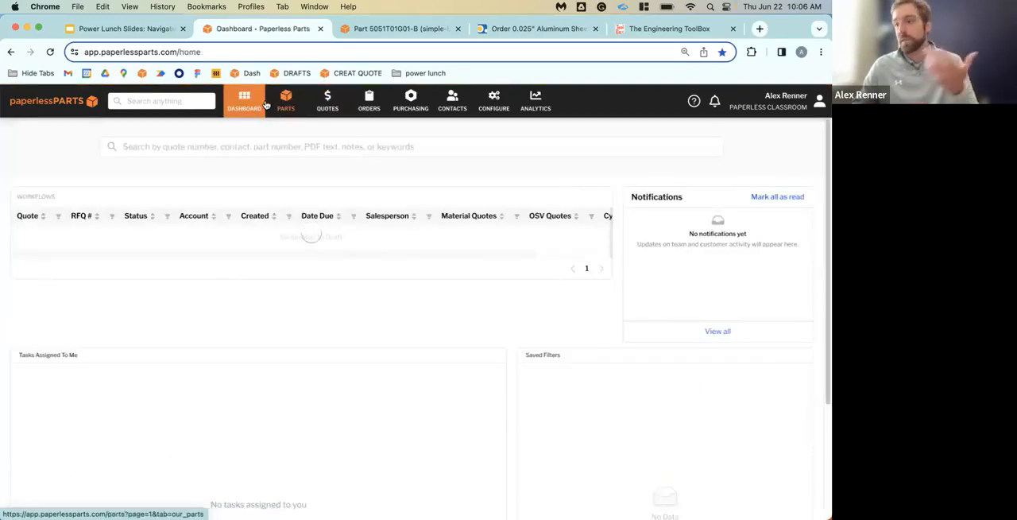
click(192, 101)
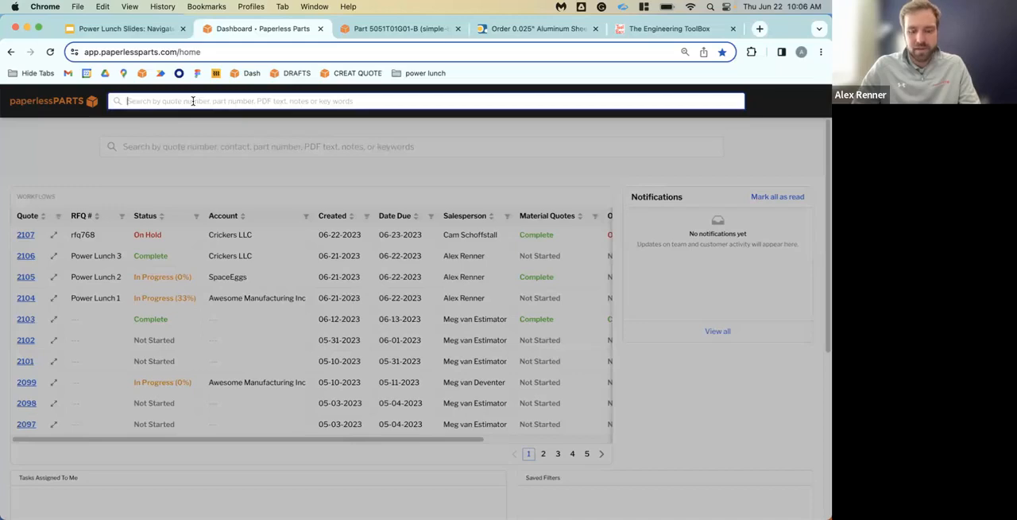
text(power l)
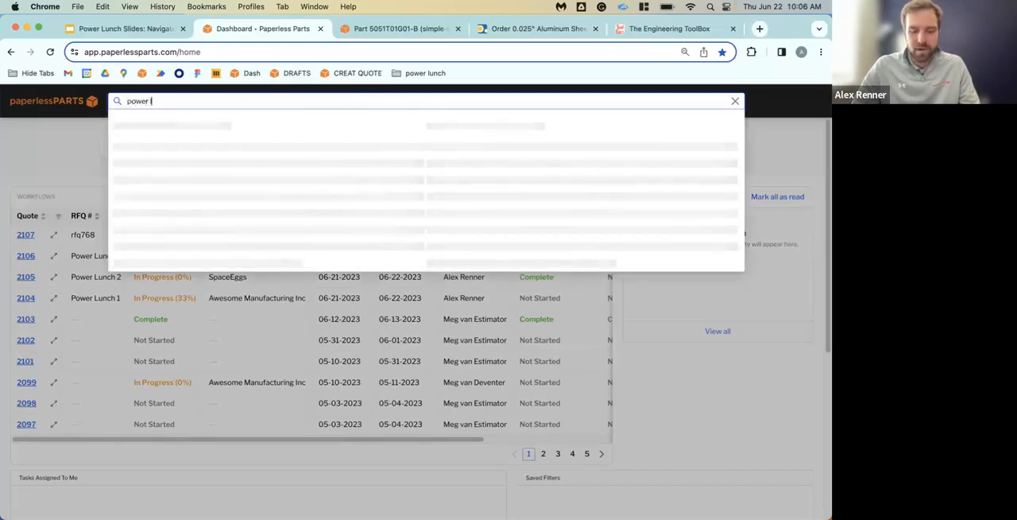
text(unch)
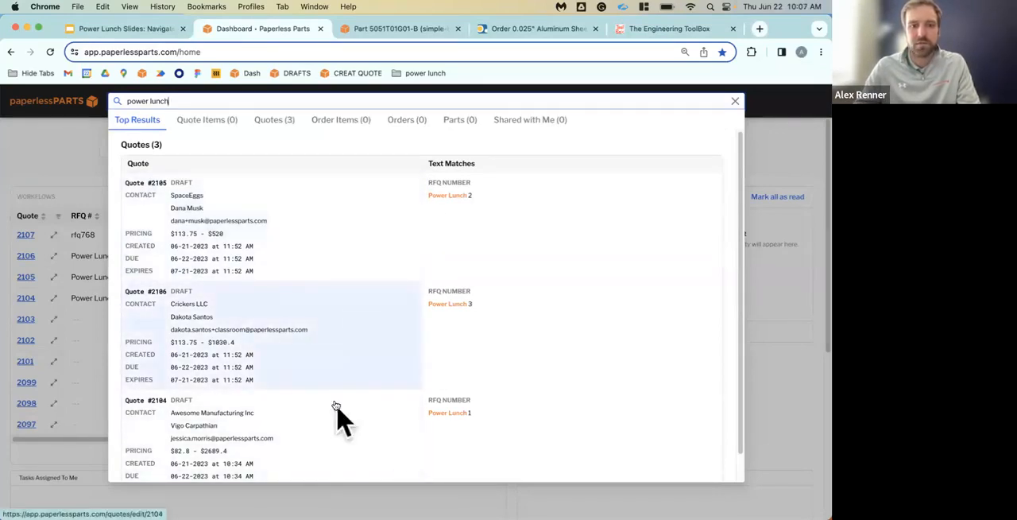
Open the Power Lunch 1, Power Lunch 2 and Power Lunch 3 quotes from the search results in separate browser tabs
super+click(231, 413)
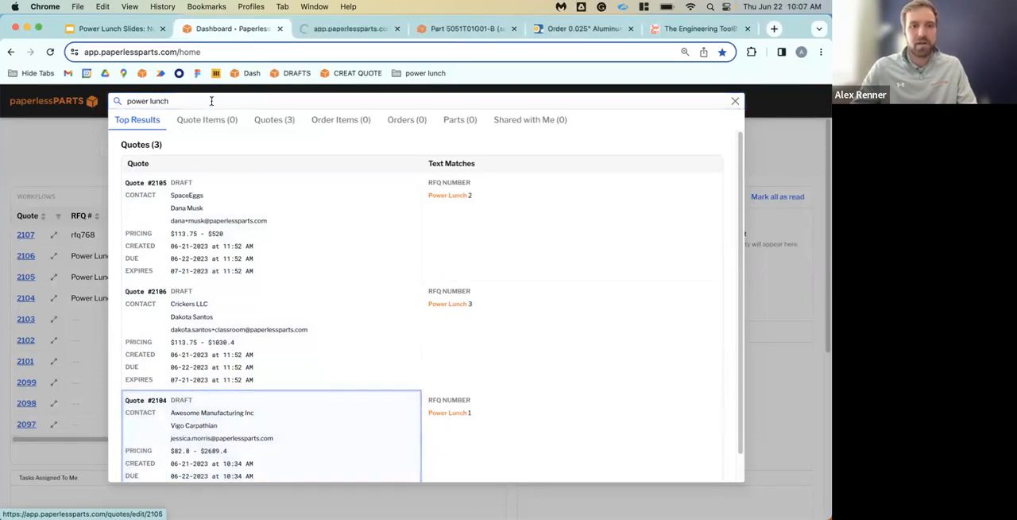
click(333, 27)
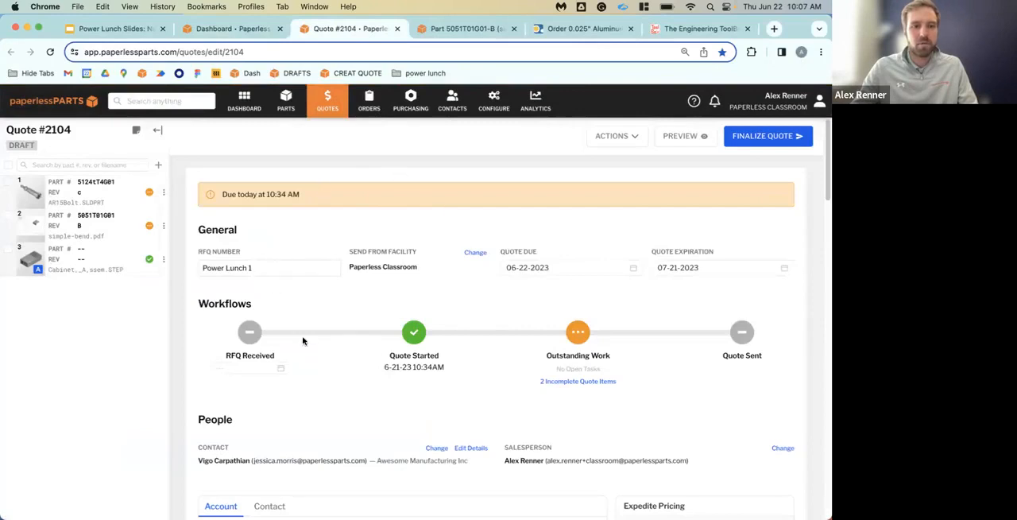
click(213, 32)
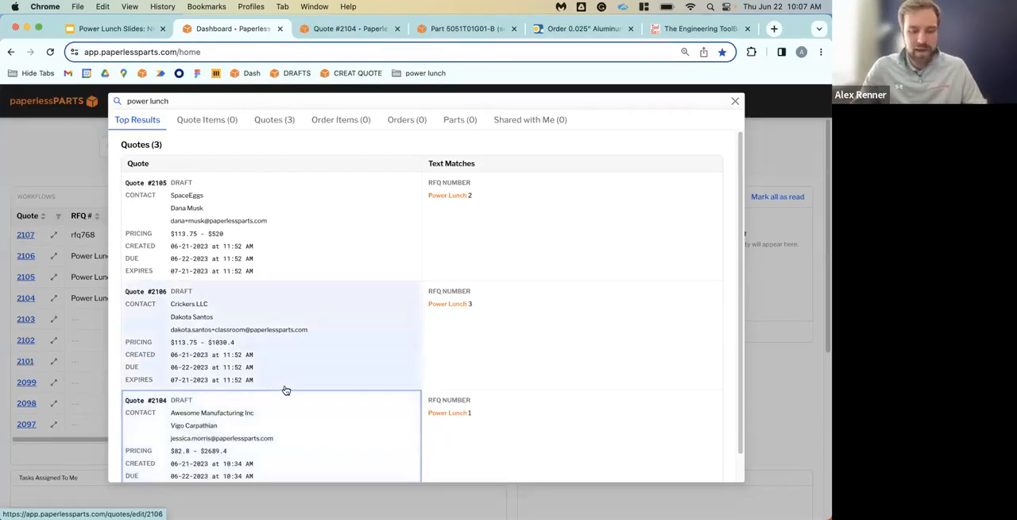
super+click(235, 237)
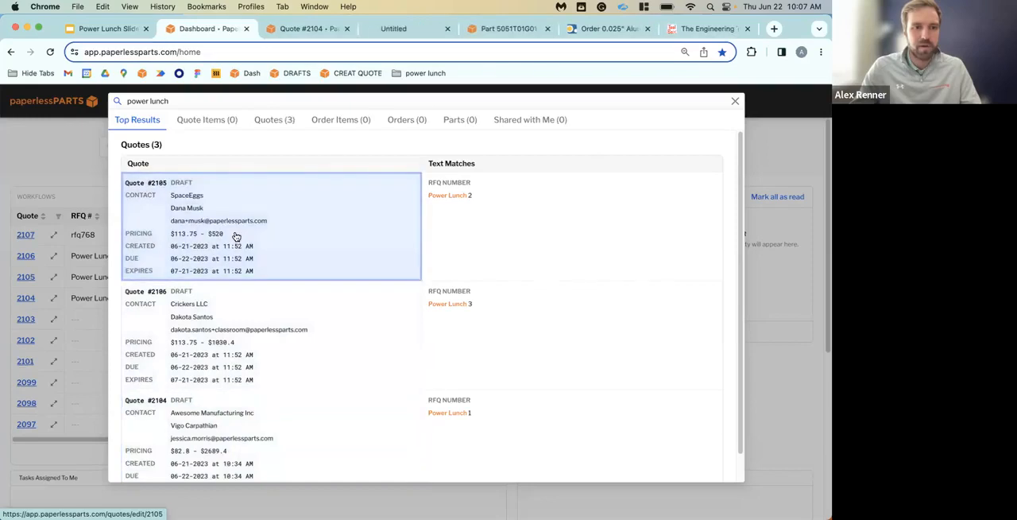
super+click(262, 334)
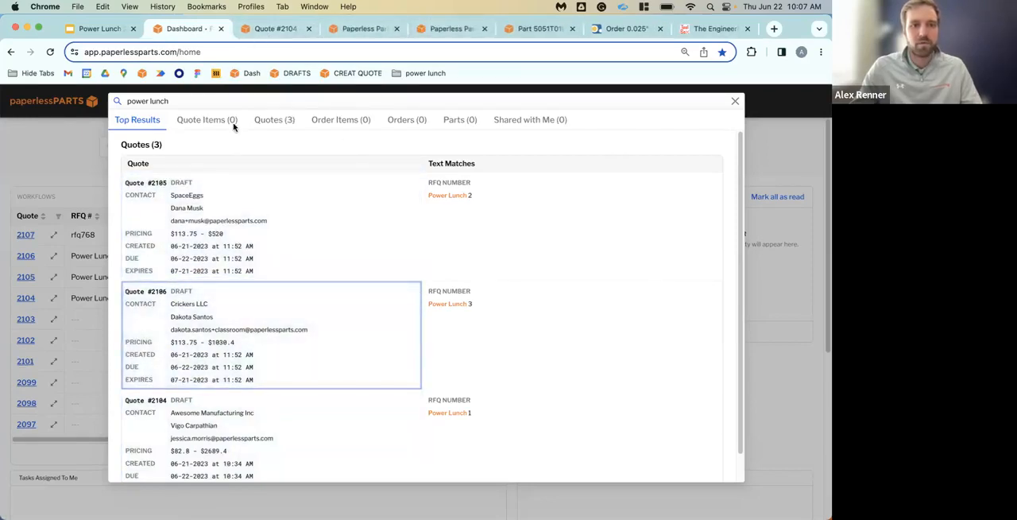
Close the search results and the Power Lunch 2 and Power Lunch 3 quotes, keeping the Power Lunch 1 quote open
click(734, 102)
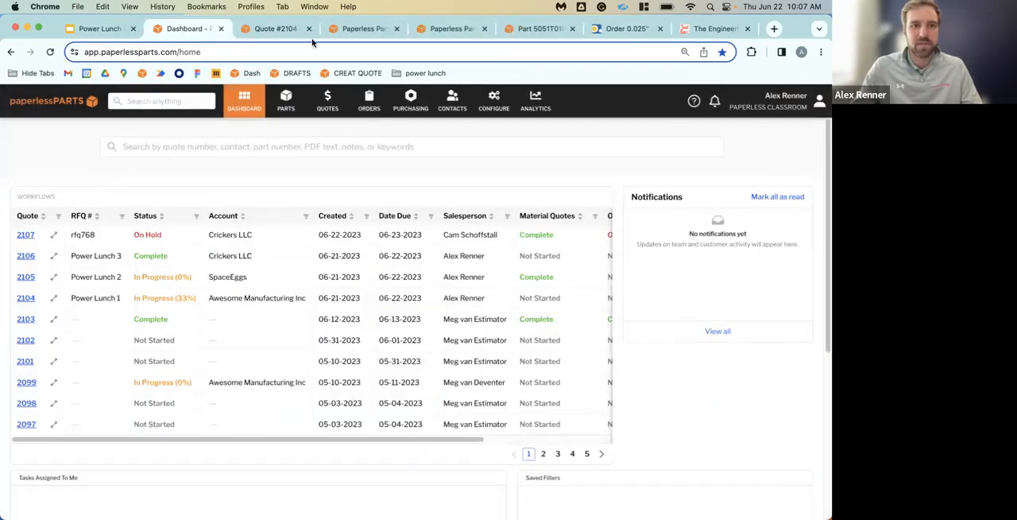
click(386, 24)
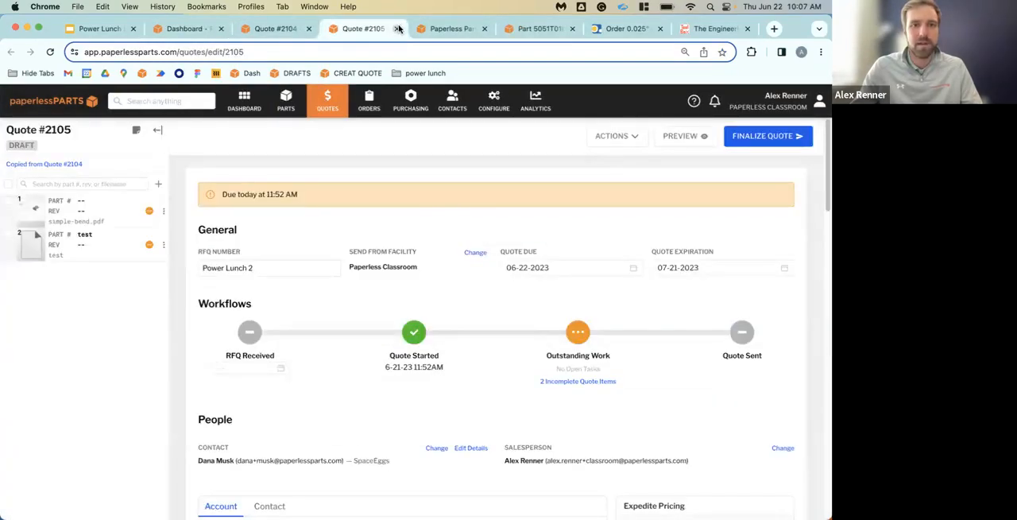
click(396, 28)
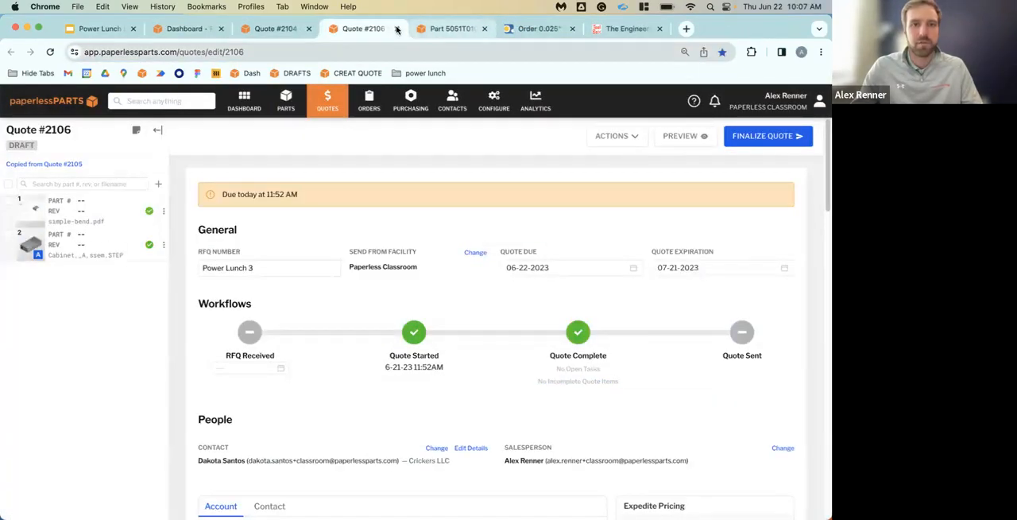
click(396, 29)
click(247, 29)
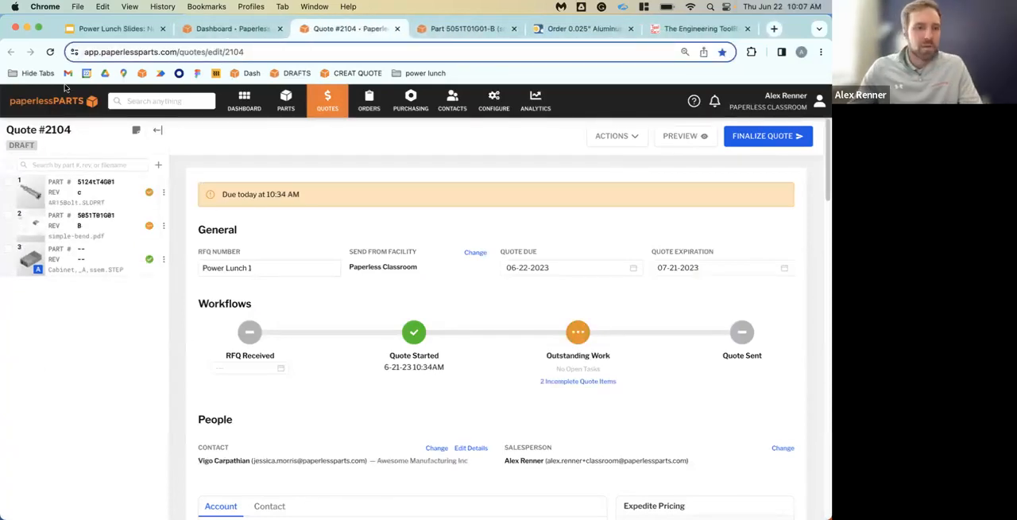
Open the AR15Bolt.SLDPRT line item of the Power Lunch 1 quote and look over its overview, materials and operations
double_click(64, 130)
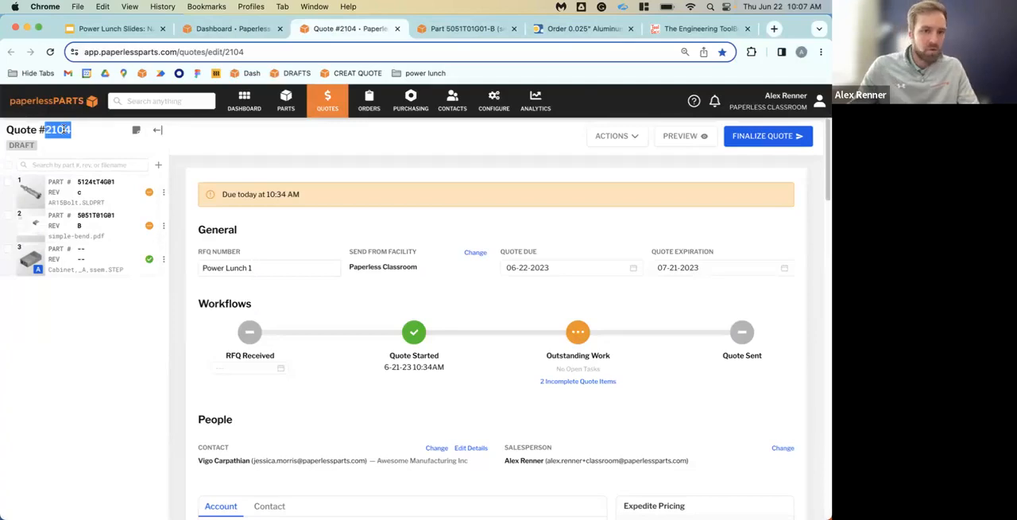
click(99, 205)
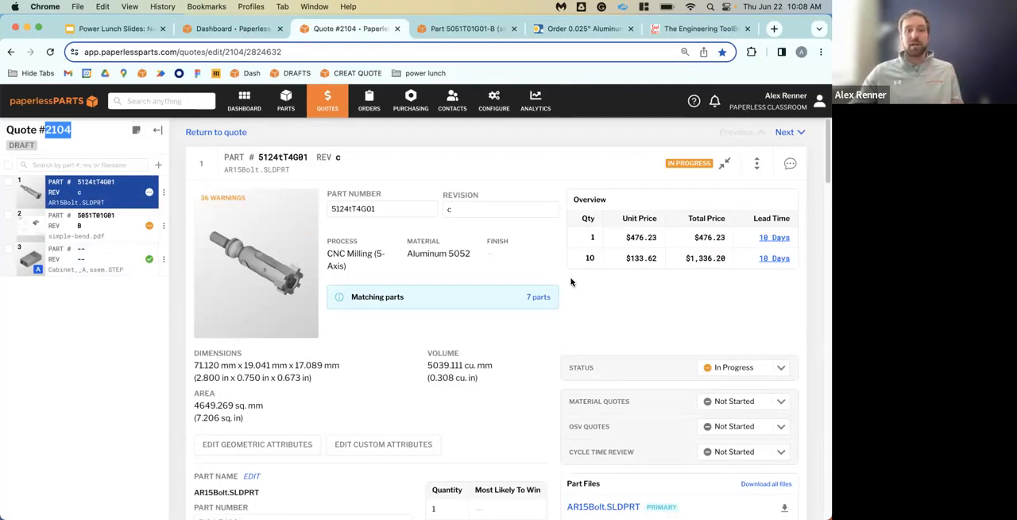
scroll(628, 322, down, 15)
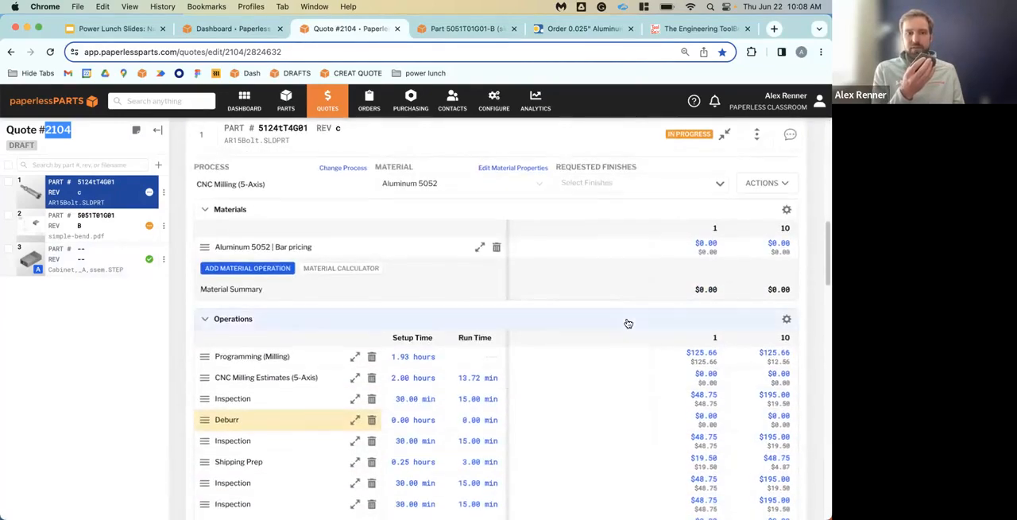
scroll(627, 322, up, 10)
scroll(627, 323, down, 15)
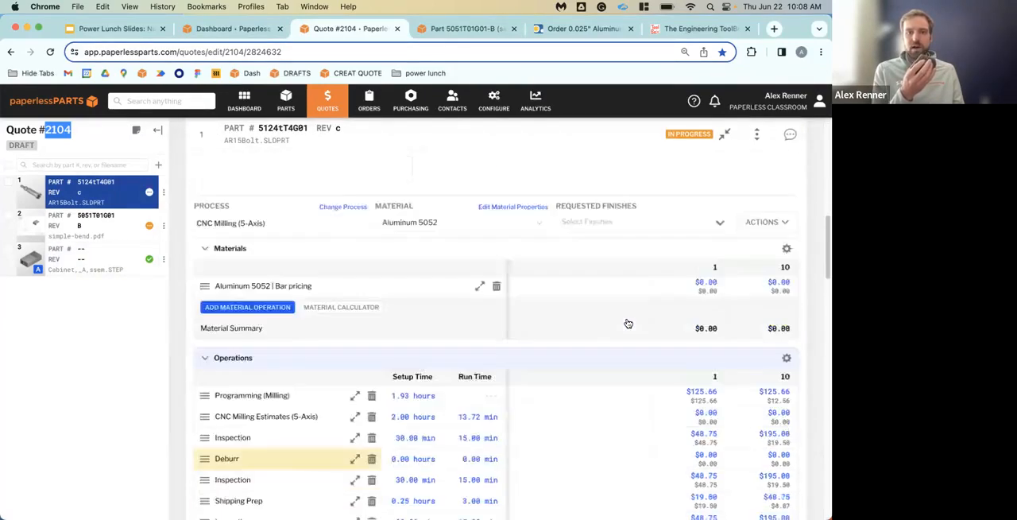
scroll(628, 322, up, 15)
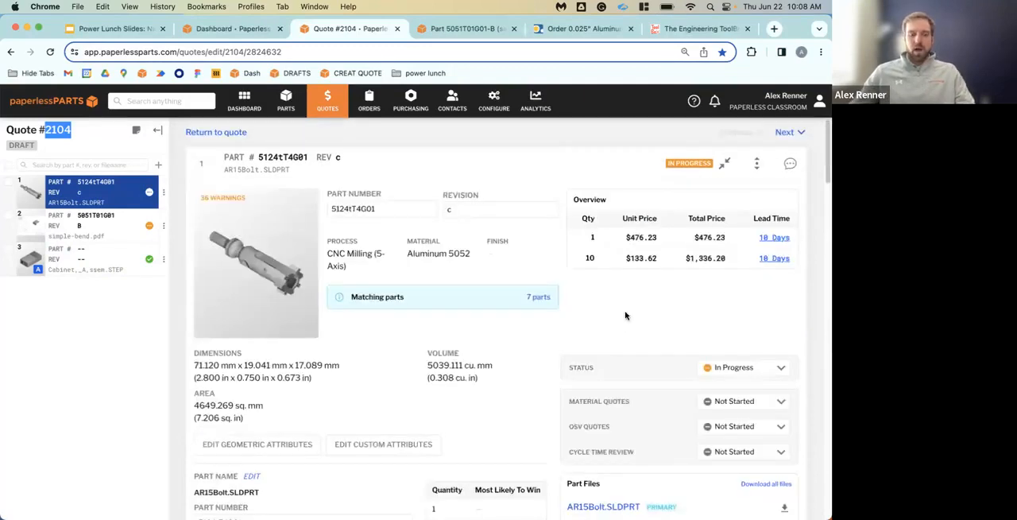
Scroll through the AR15Bolt line item to its pricing and add-ons, and jump from its overview directly to the Lead Times section
click(753, 167)
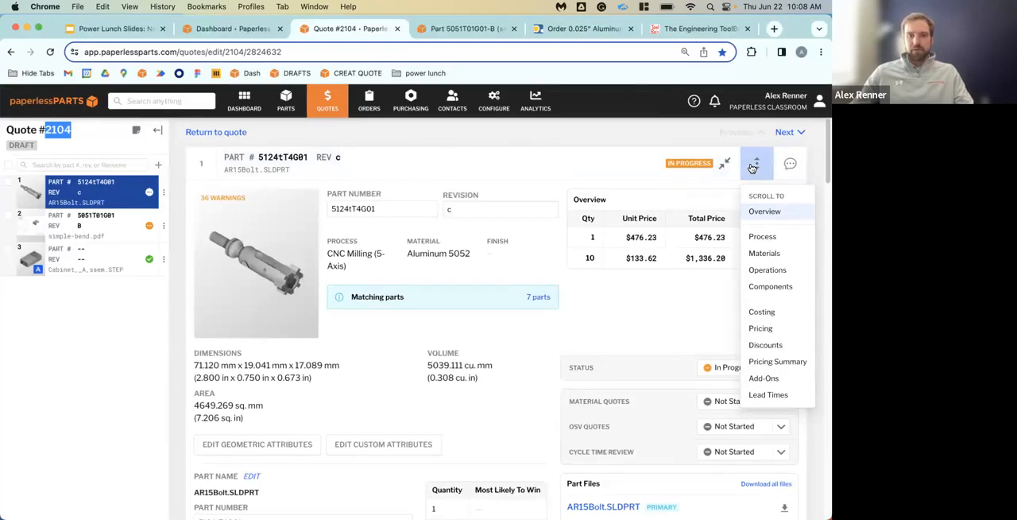
click(752, 167)
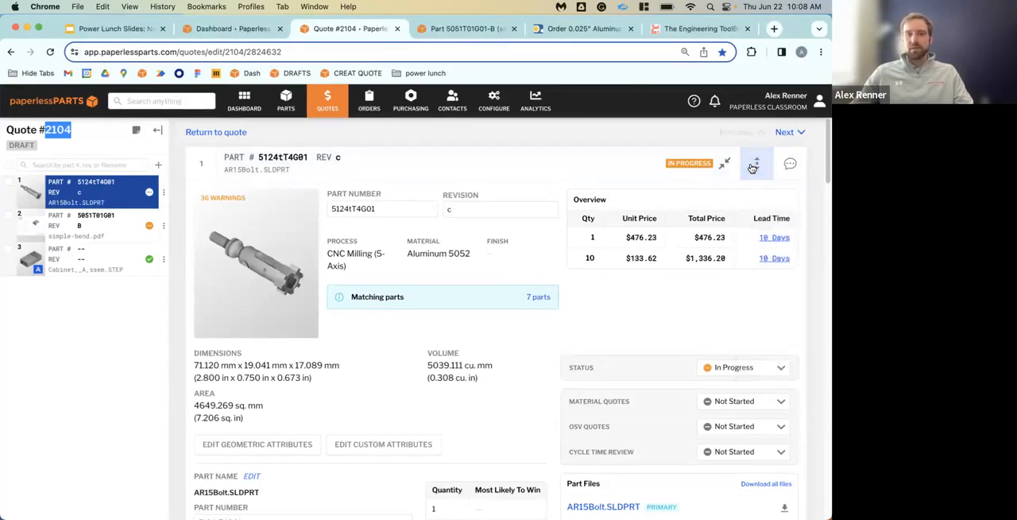
scroll(704, 291, down, 5)
scroll(705, 290, down, 15)
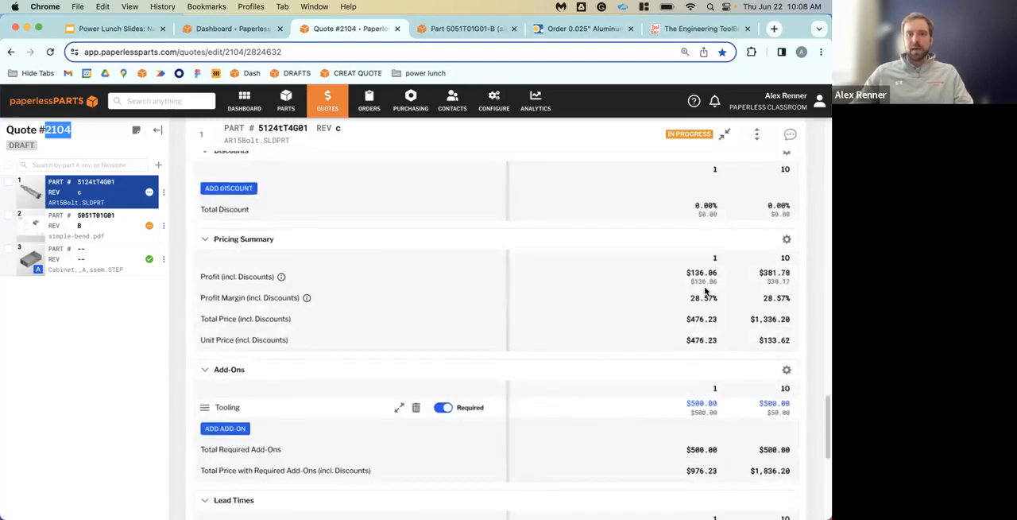
scroll(704, 302, up, 20)
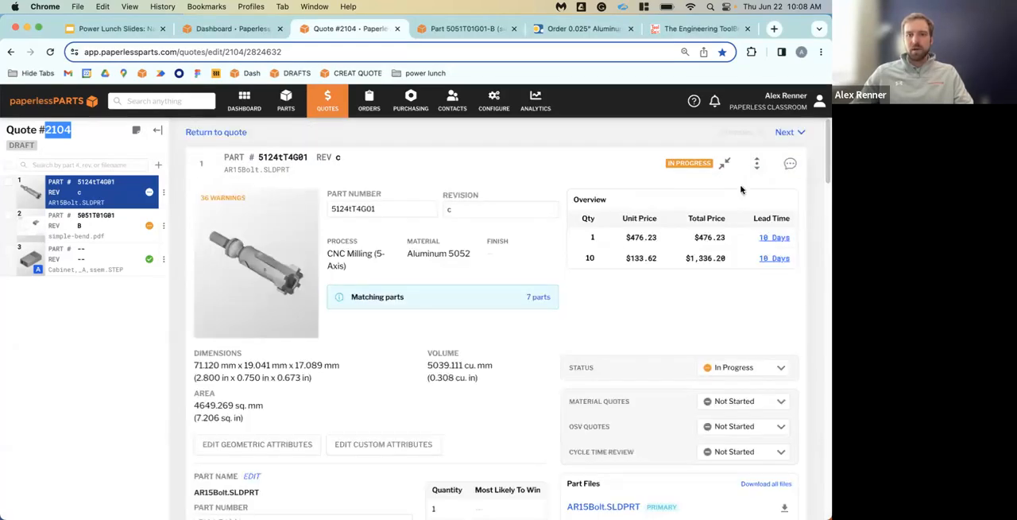
click(756, 163)
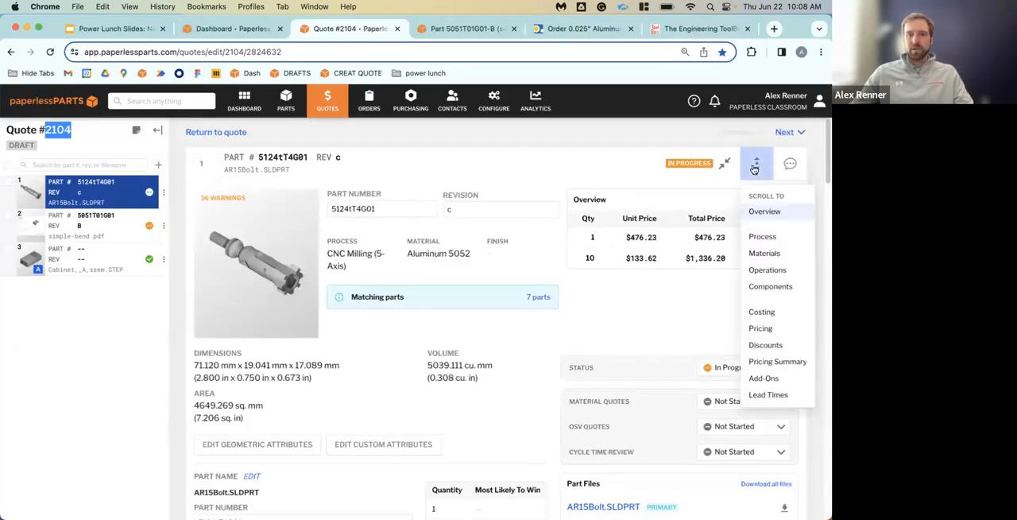
click(786, 394)
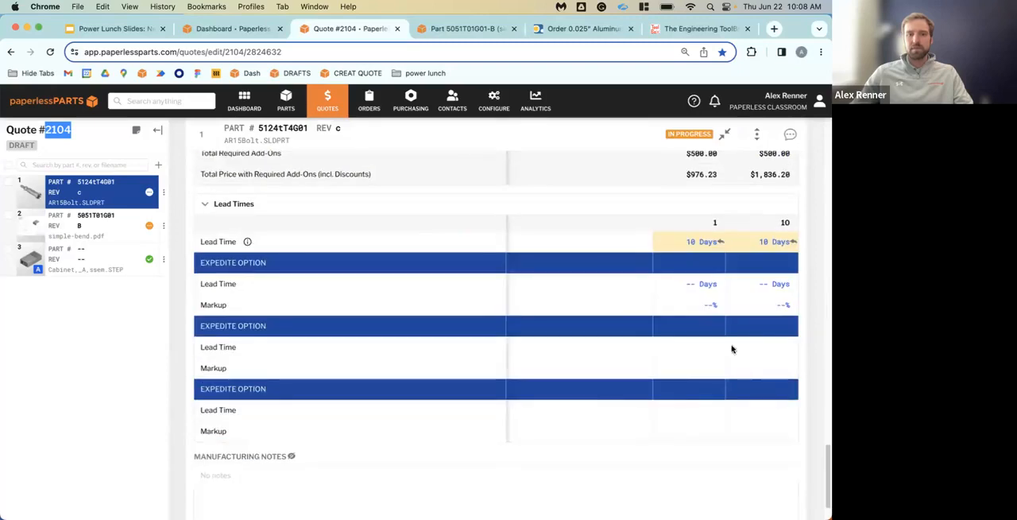
Set the AR15Bolt line item's lead time to 15 days for quantities 1 and 10
click(682, 245)
text(15)
key(Return)
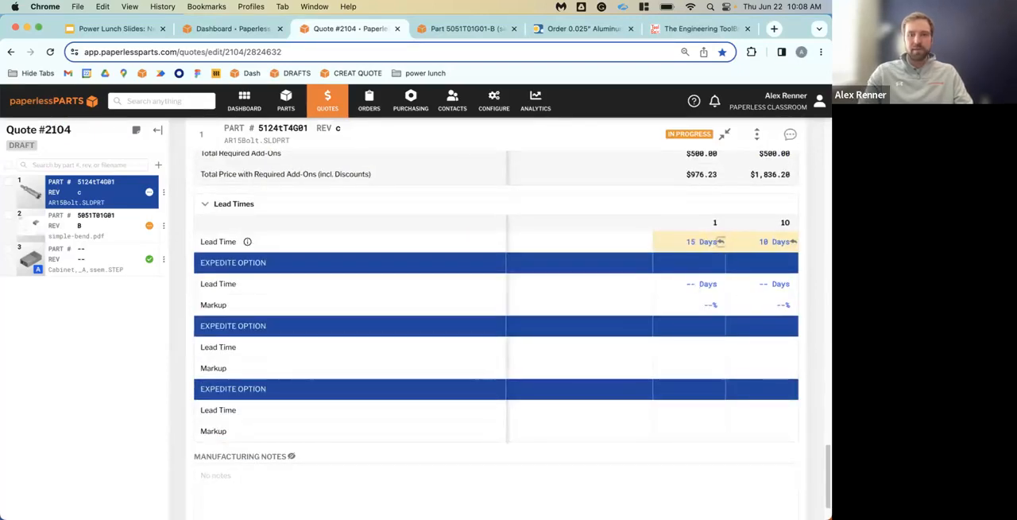
click(721, 242)
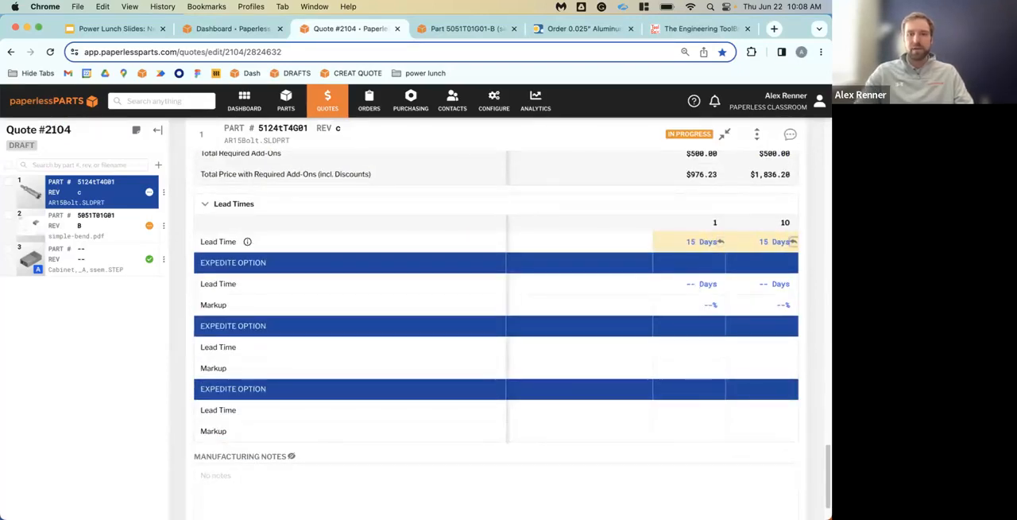
Jump from the lead times to the line item's Overview, and from there to its Process section to view materials and operations
click(757, 133)
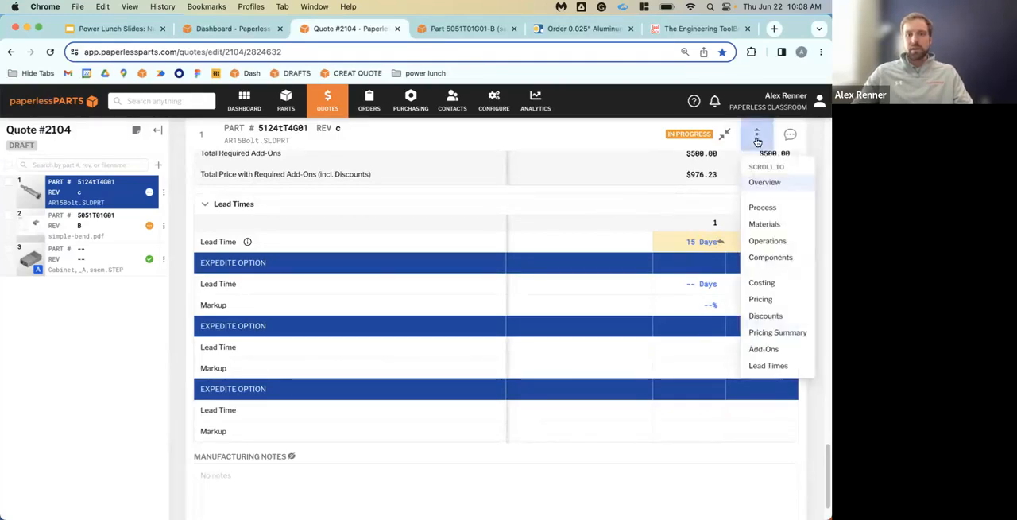
click(773, 187)
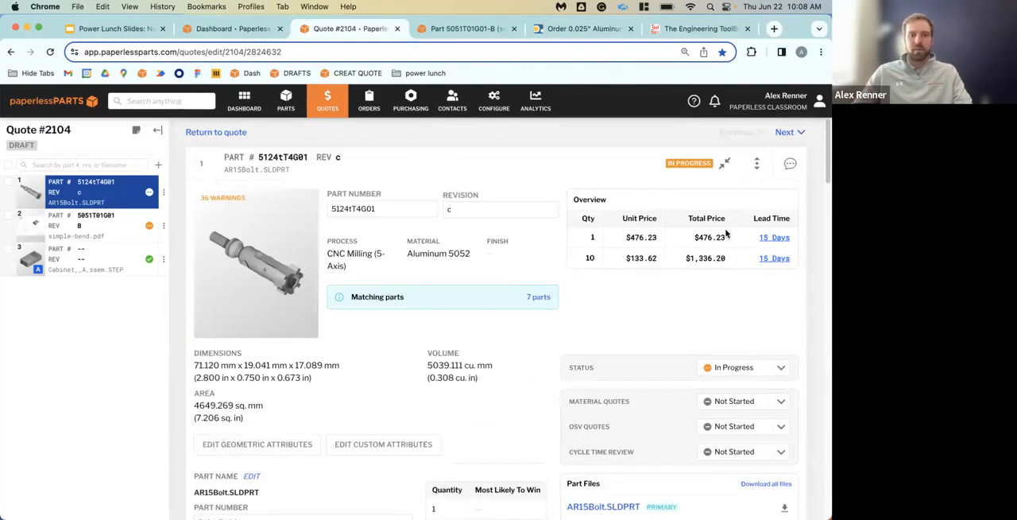
click(755, 168)
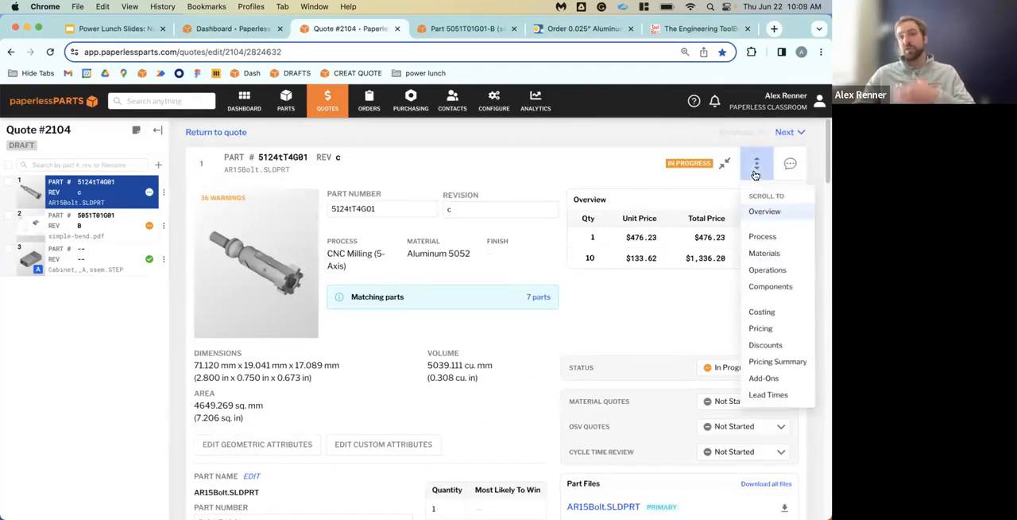
click(761, 237)
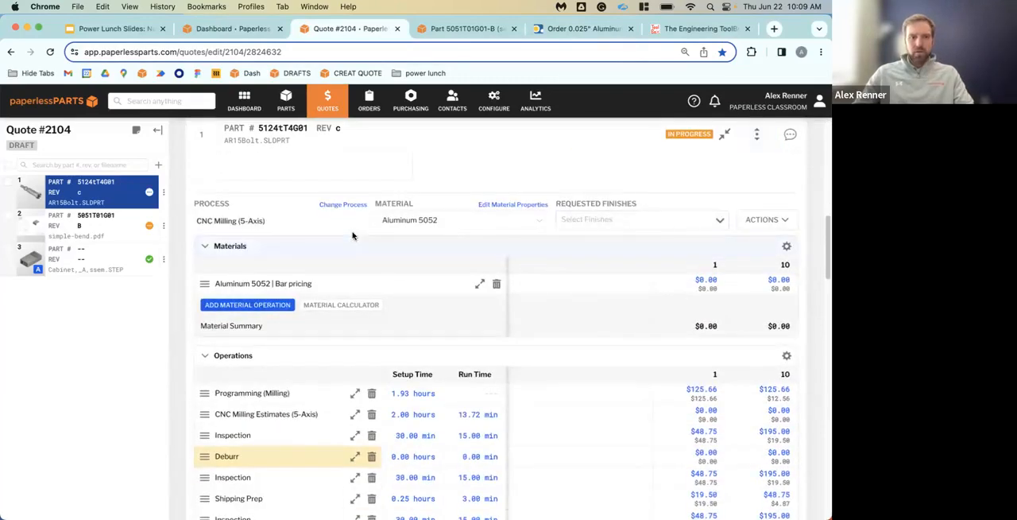
scroll(342, 219, down, 2)
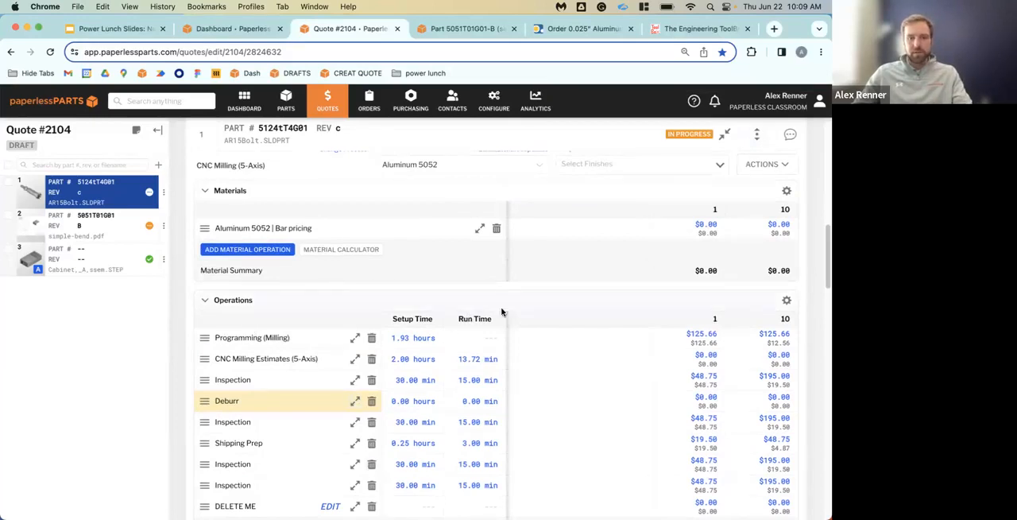
scroll(318, 357, down, 1)
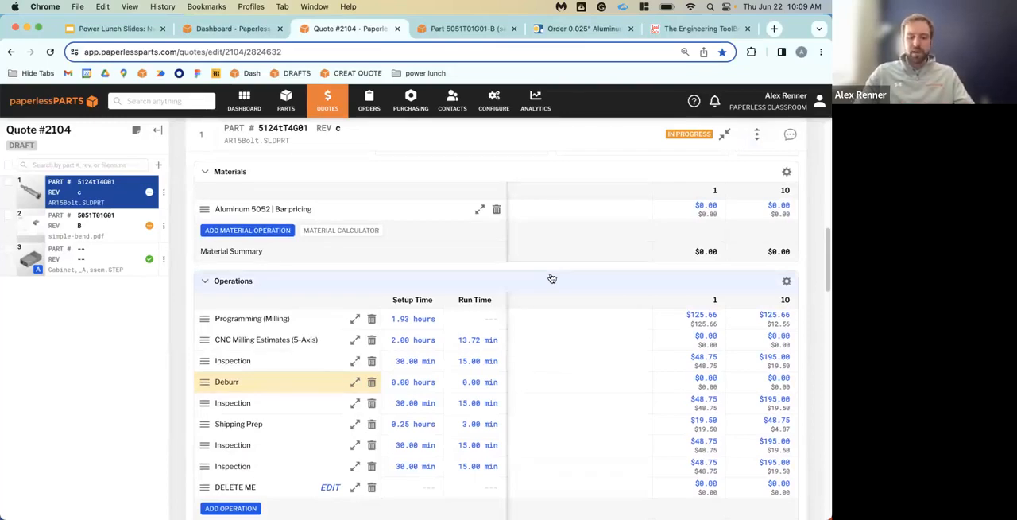
Search the page for "inspection" and step through the matches in the operations list
key(cmd+f)
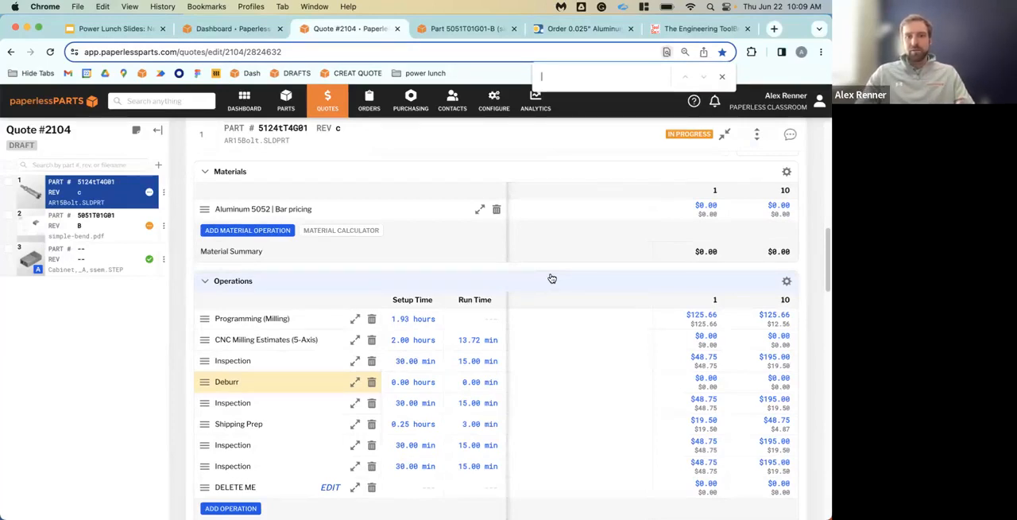
text(in)
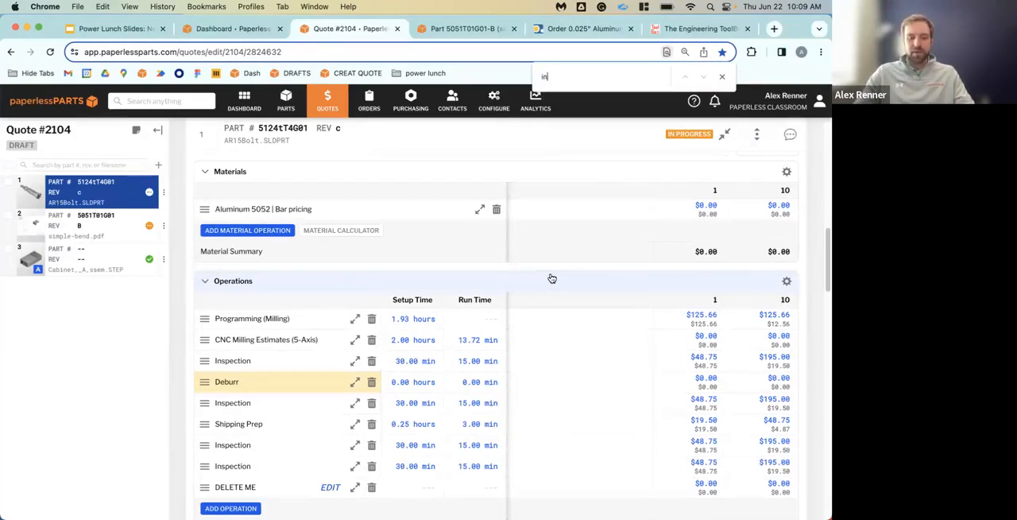
text(spection)
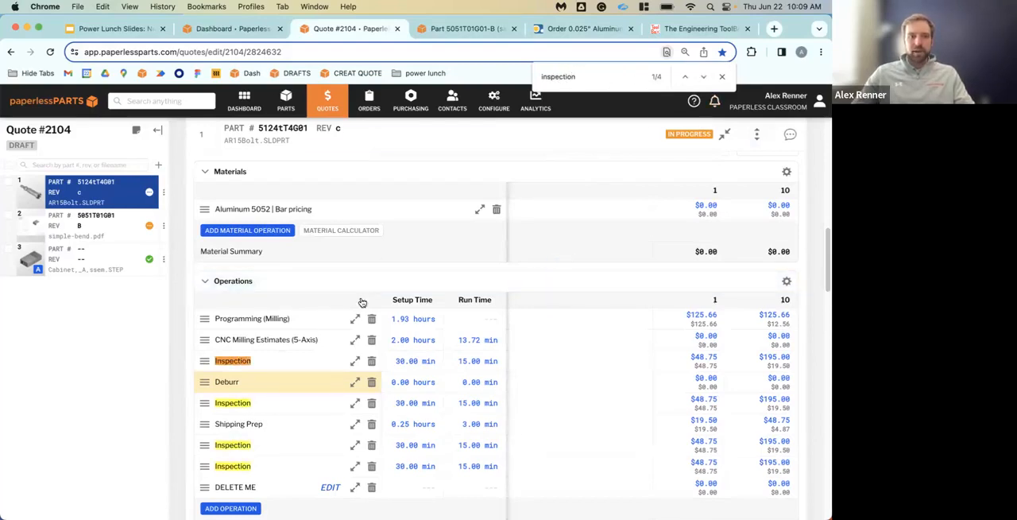
double_click(558, 75)
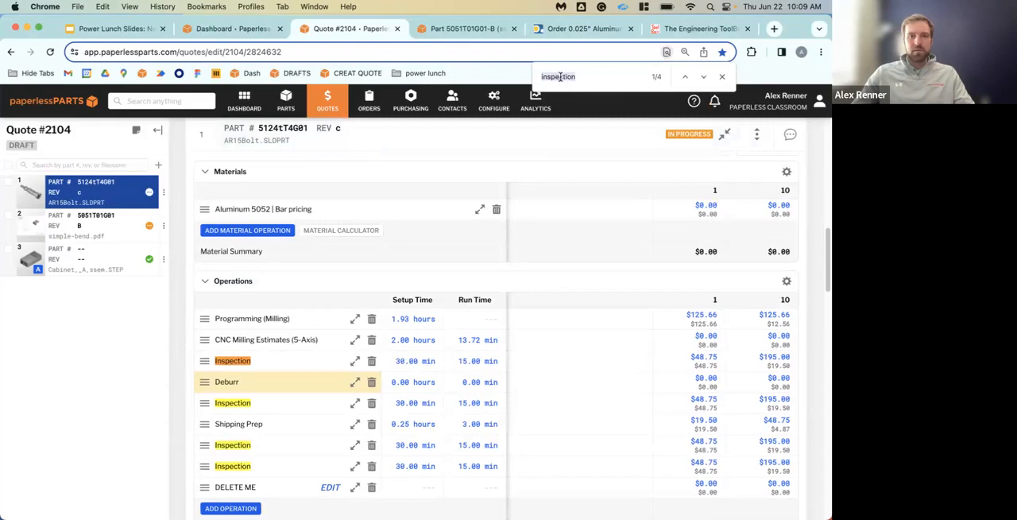
click(575, 77)
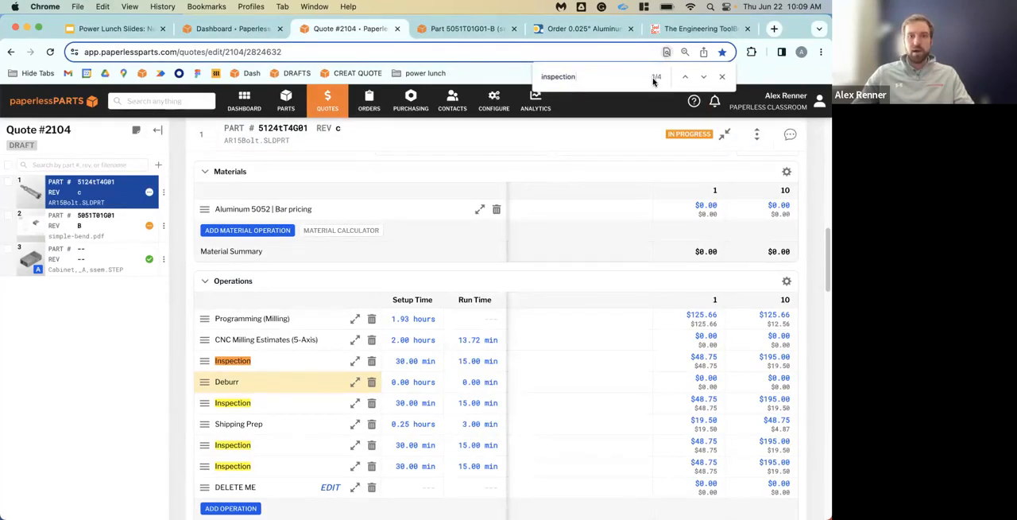
click(704, 77)
click(704, 77)
click(704, 77)
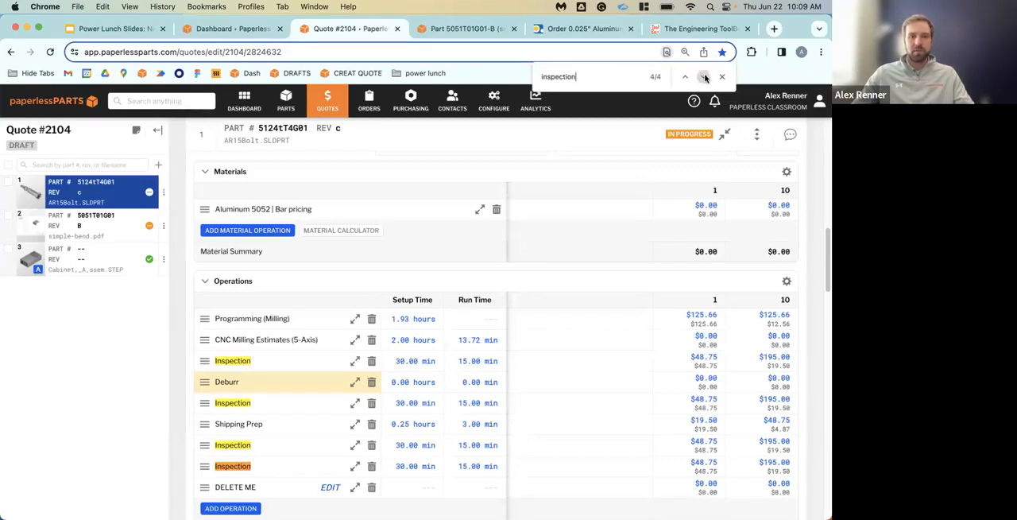
click(704, 77)
click(704, 77)
click(704, 77)
click(704, 77)
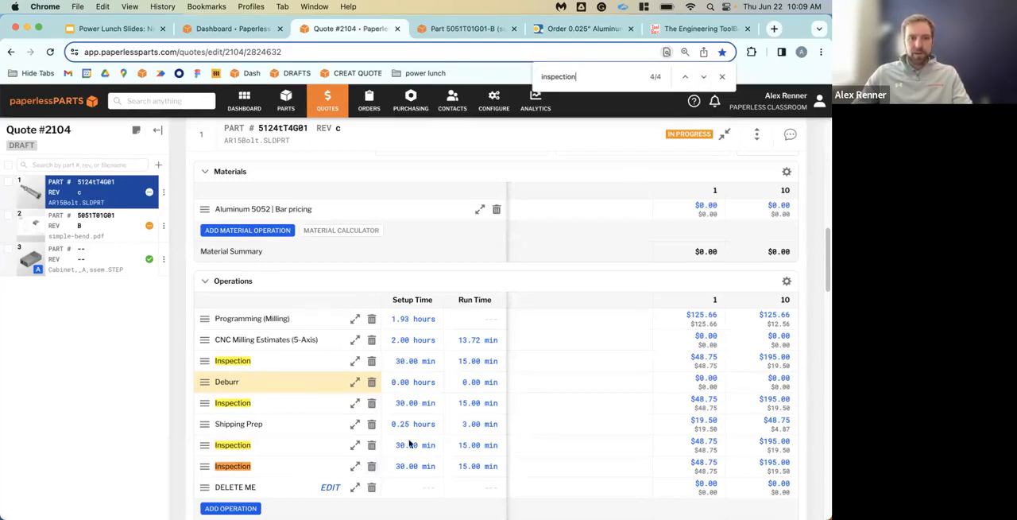
Remove the last Inspection operation and the Inspection operation directly below Deburr
click(371, 467)
click(526, 463)
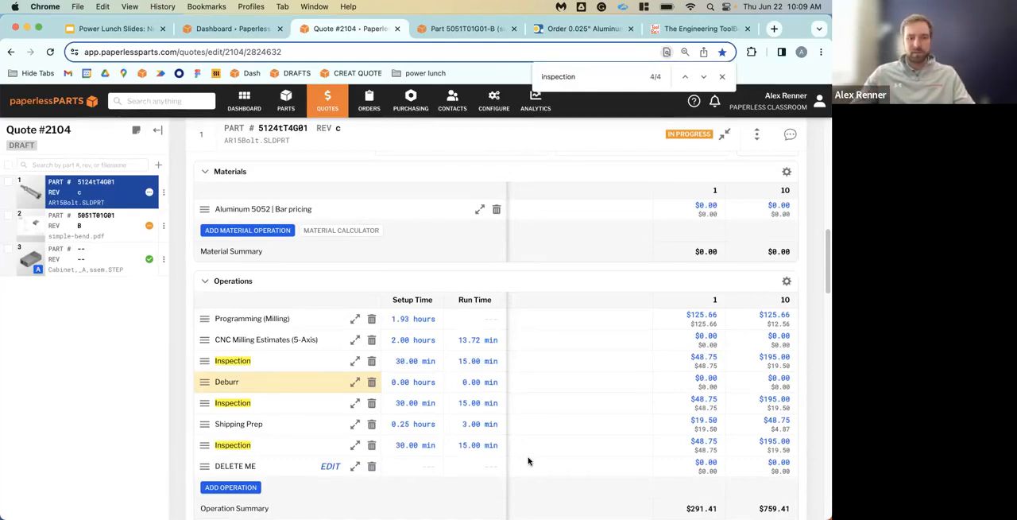
click(372, 445)
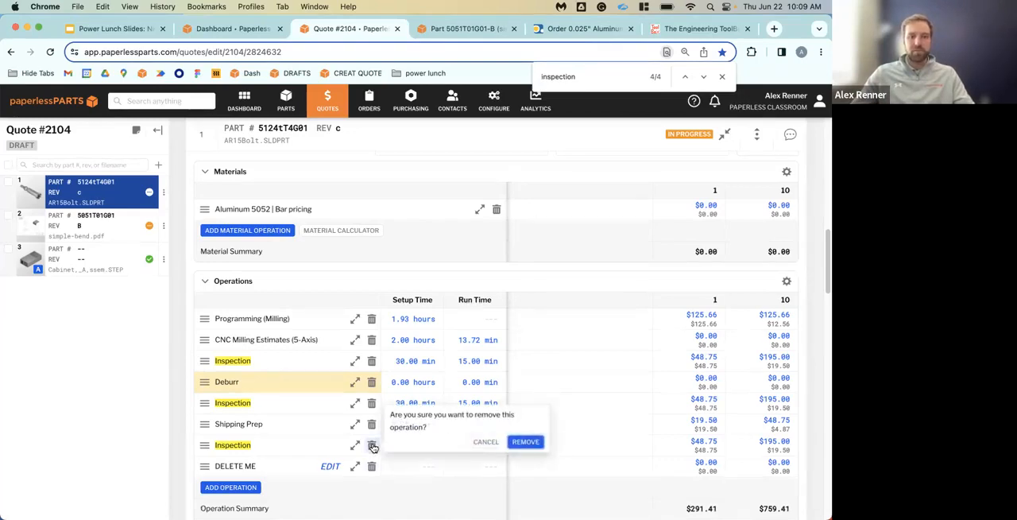
click(372, 403)
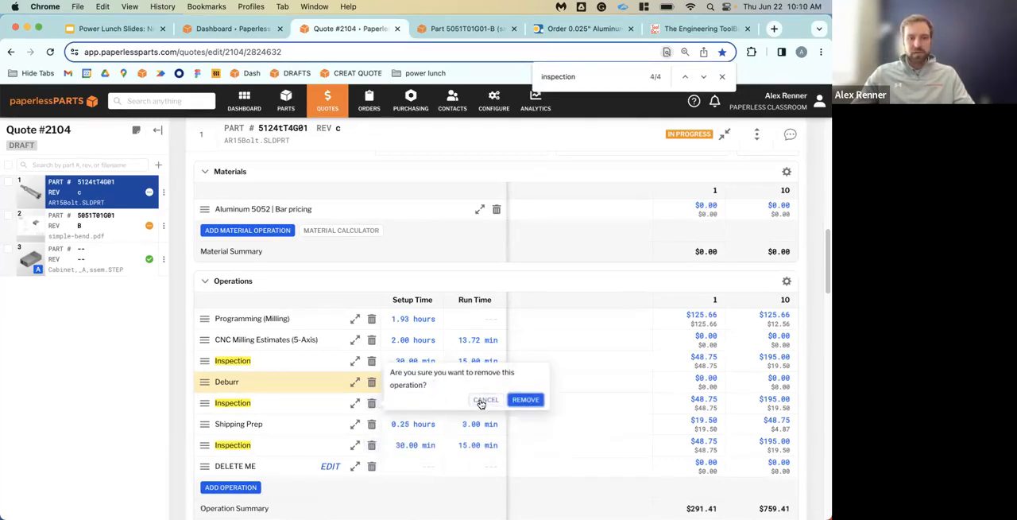
click(517, 400)
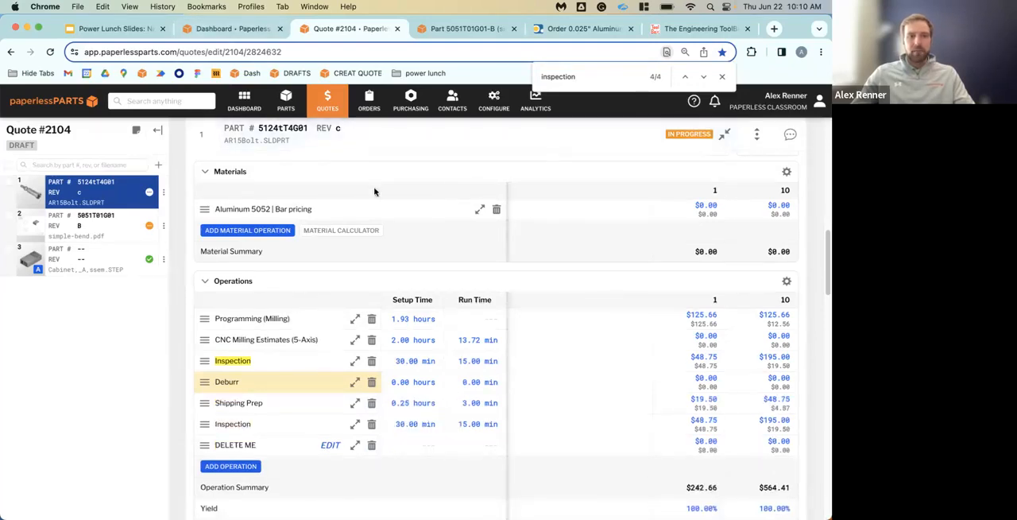
Switch to the part 5051T01G01-B drawing, and open and close its document search
scroll(374, 191, up, 1)
click(470, 24)
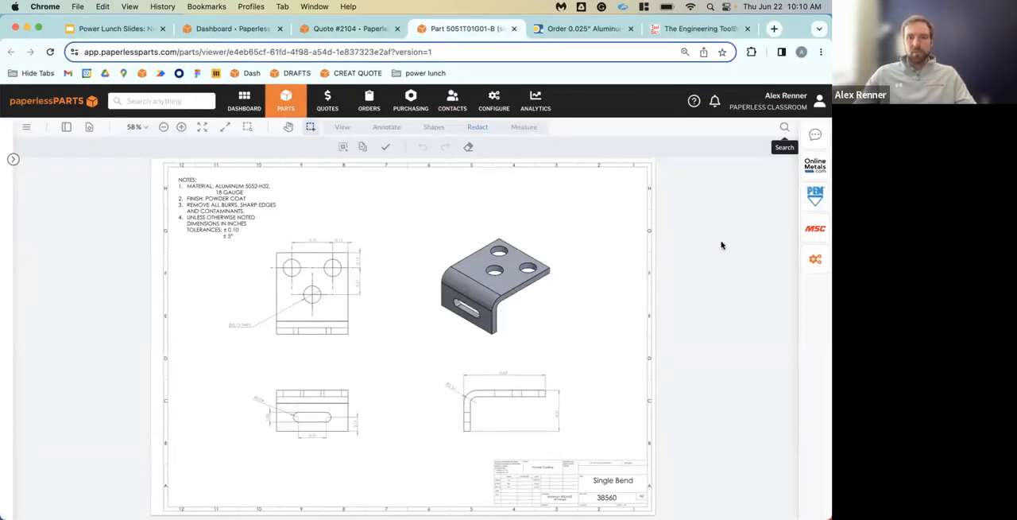
click(788, 130)
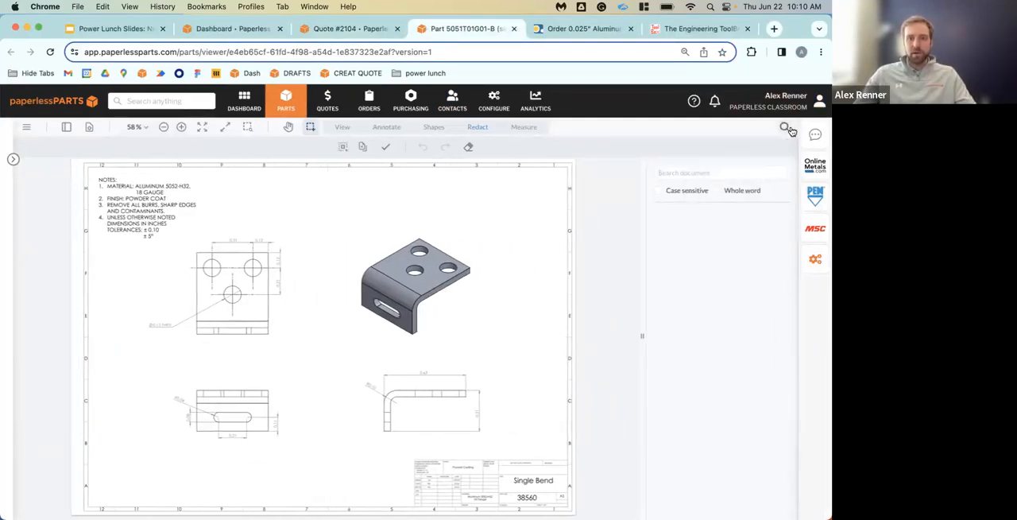
click(789, 130)
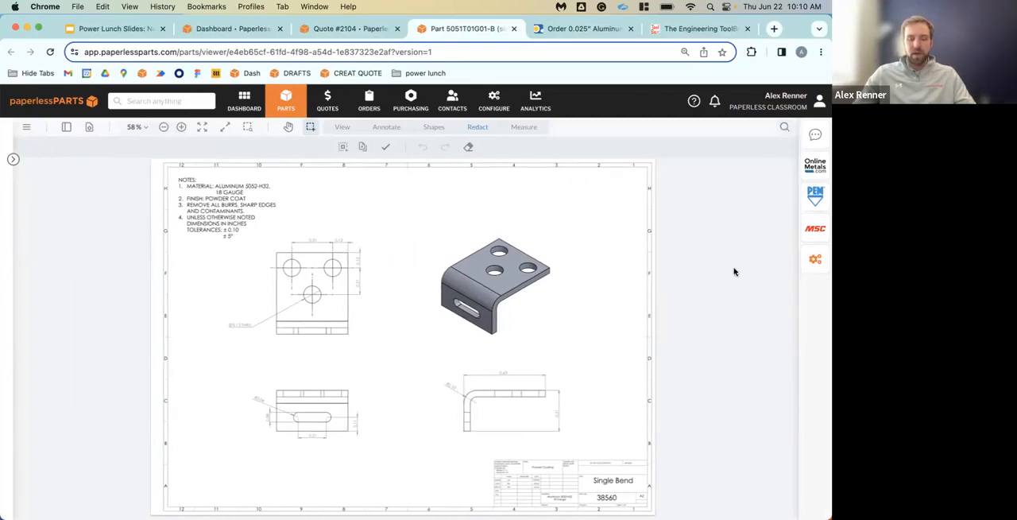
Search the drawing for "material", go to the first match and select the aluminum material text in the notes
key(super+f)
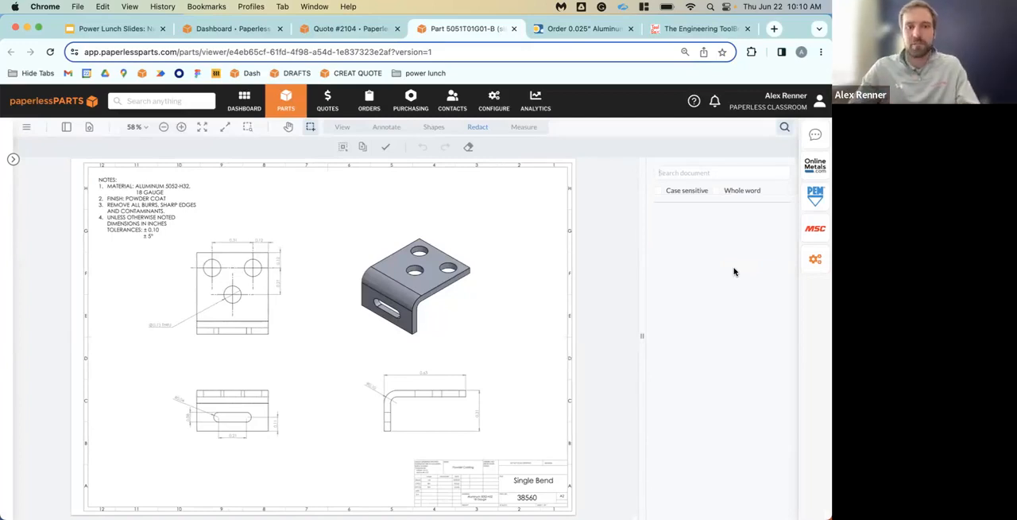
text(material)
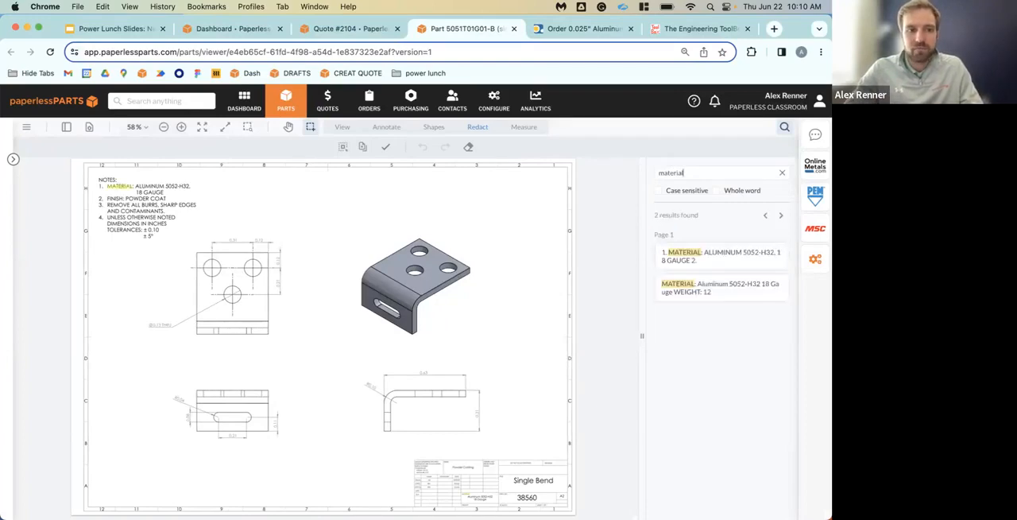
click(730, 255)
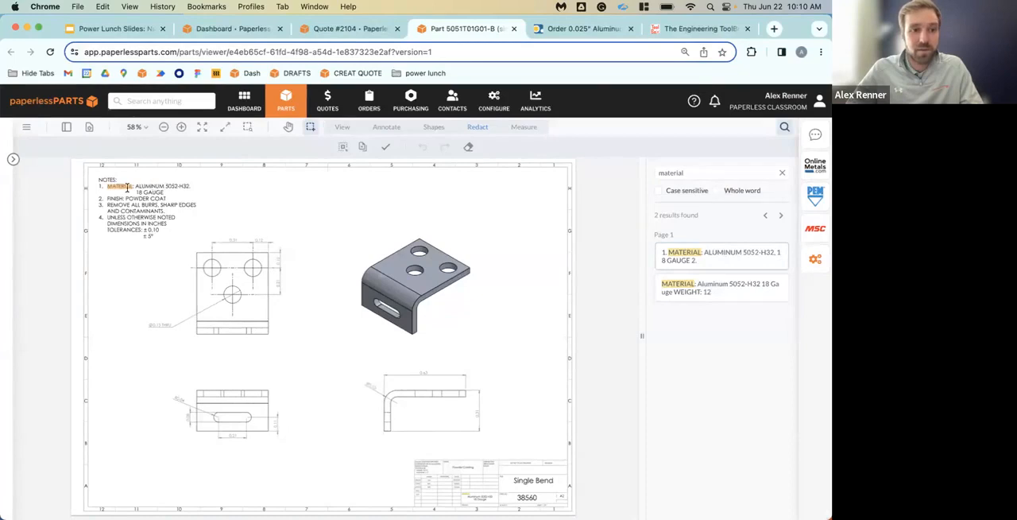
drag(127, 188, 178, 195)
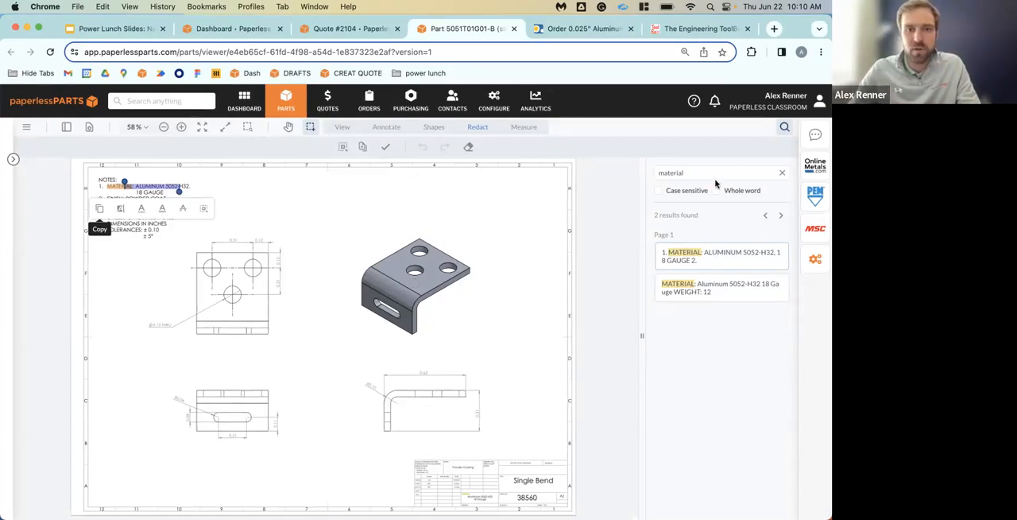
Close the part drawing and return to the materials and operations of the AR15Bolt line item in Quote #2104
click(518, 29)
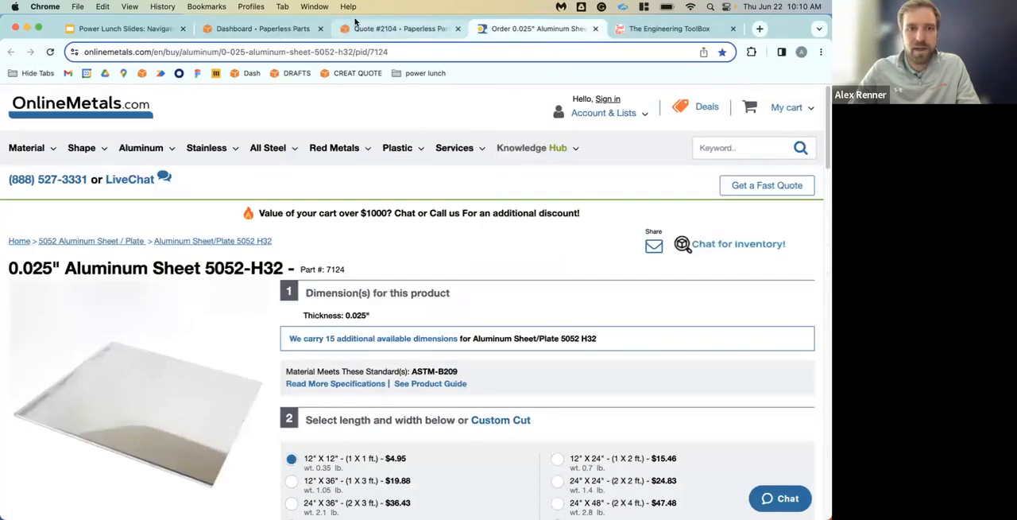
click(380, 26)
scroll(462, 294, down, 2)
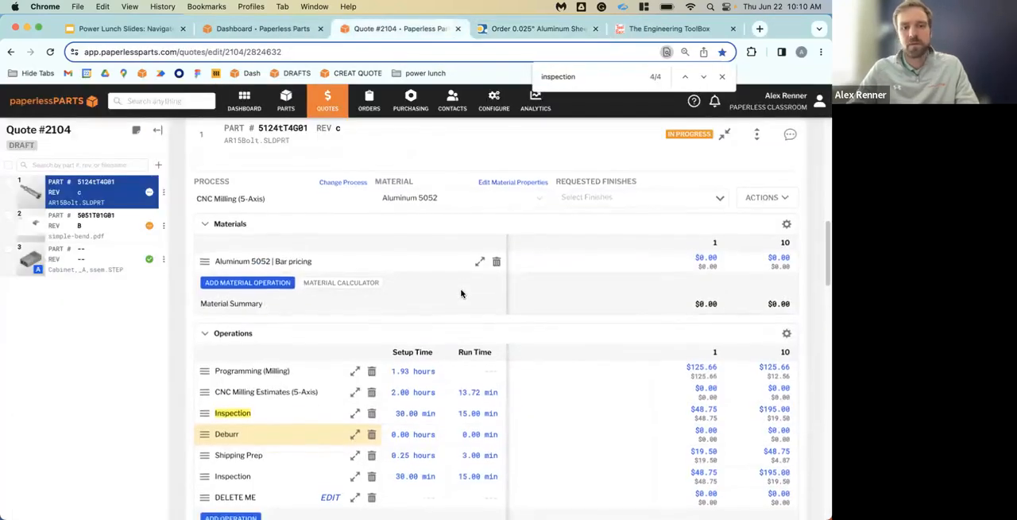
scroll(462, 296, up, 2)
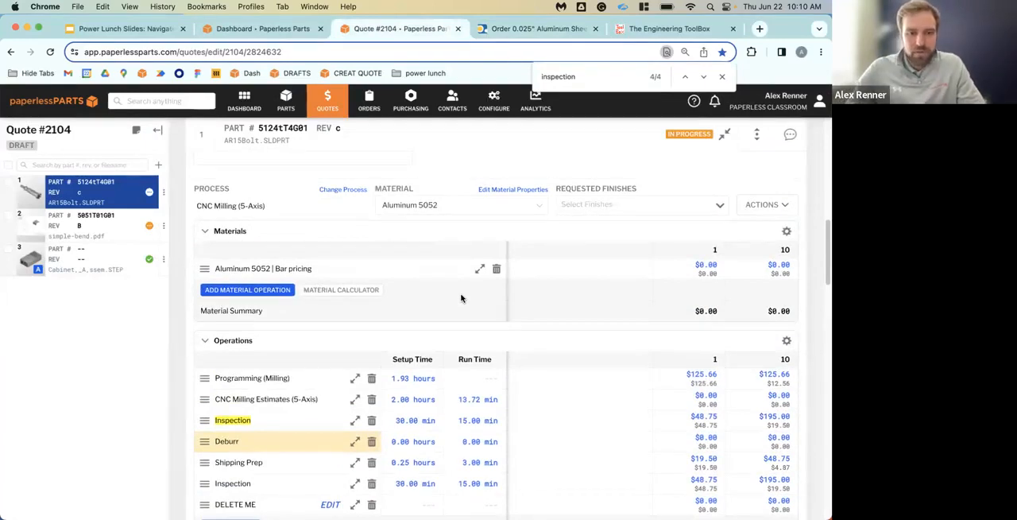
scroll(401, 425, up, 1)
scroll(401, 425, up, 1)
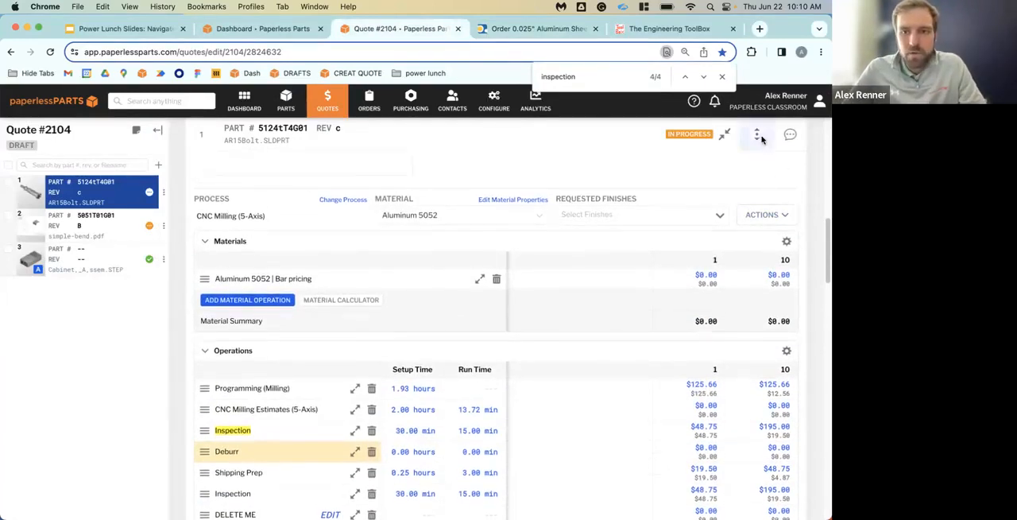
Jump to the AR15Bolt line item's Overview, skim down to its operations, and return to the main page of Quote #2104
click(755, 134)
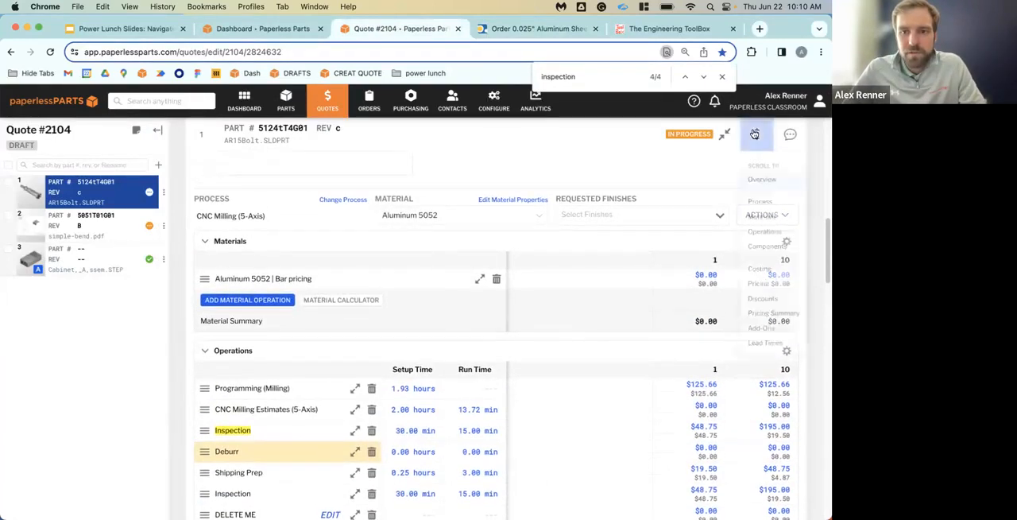
click(766, 180)
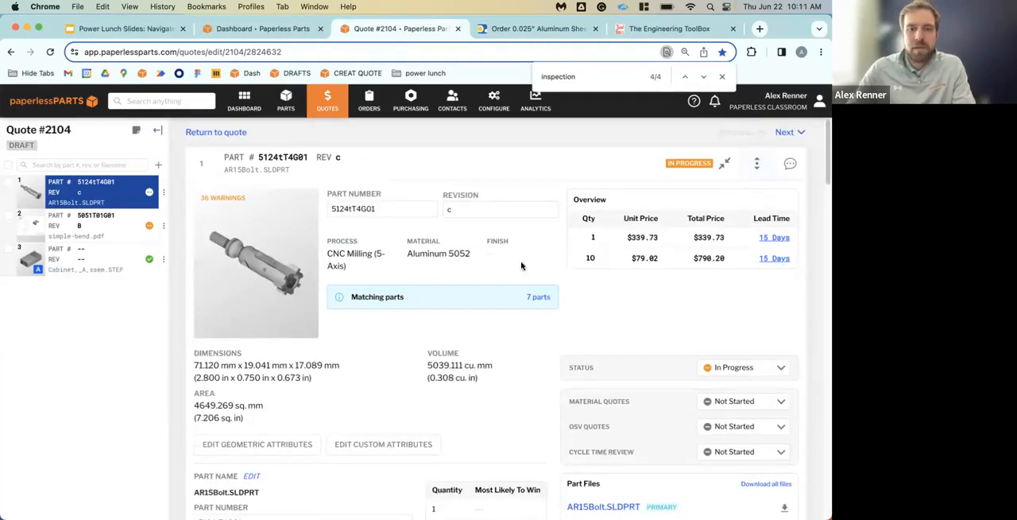
scroll(414, 267, down, 5)
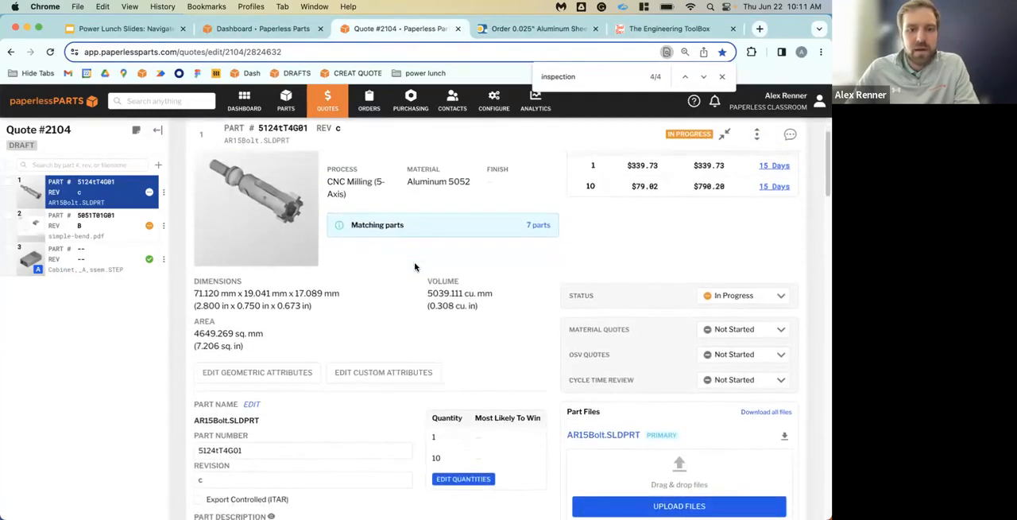
scroll(416, 267, down, 5)
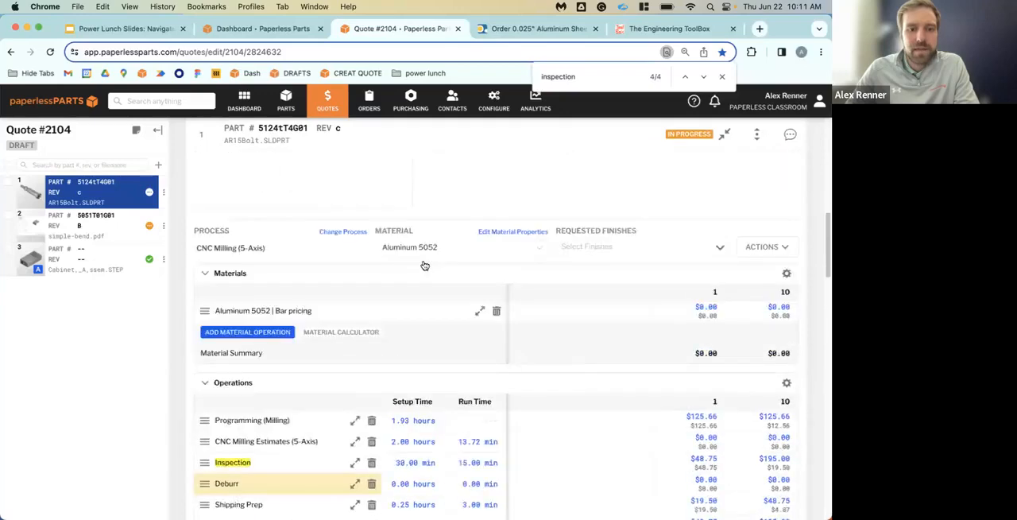
scroll(421, 255, up, 10)
click(440, 175)
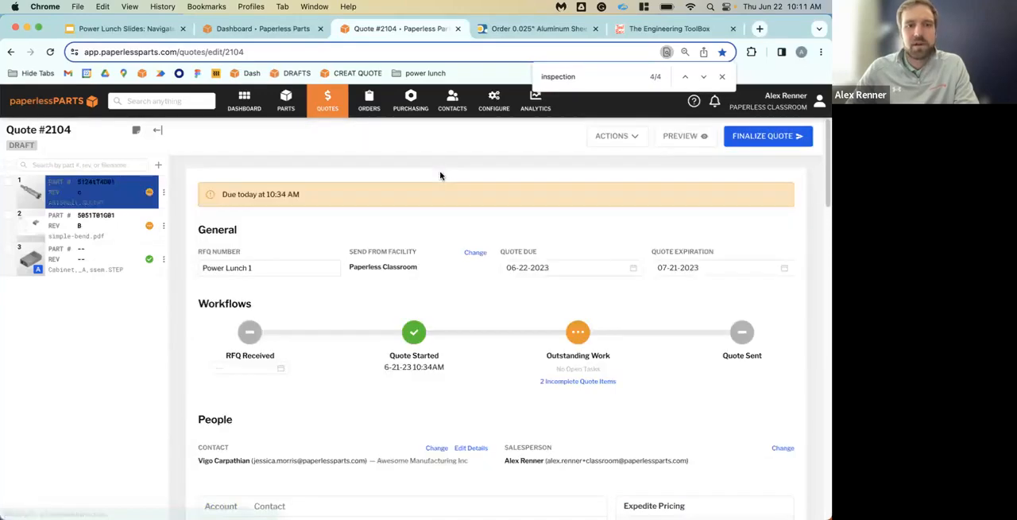
Open the AR15Bolt line item of Quote #2104 and jump to its Materials section
scroll(471, 304, down, 2)
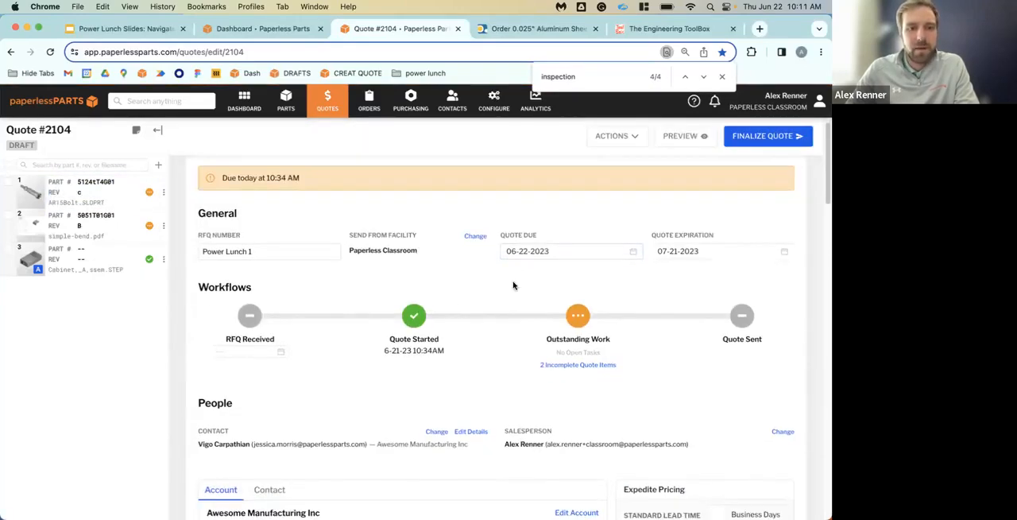
scroll(441, 249, down, 10)
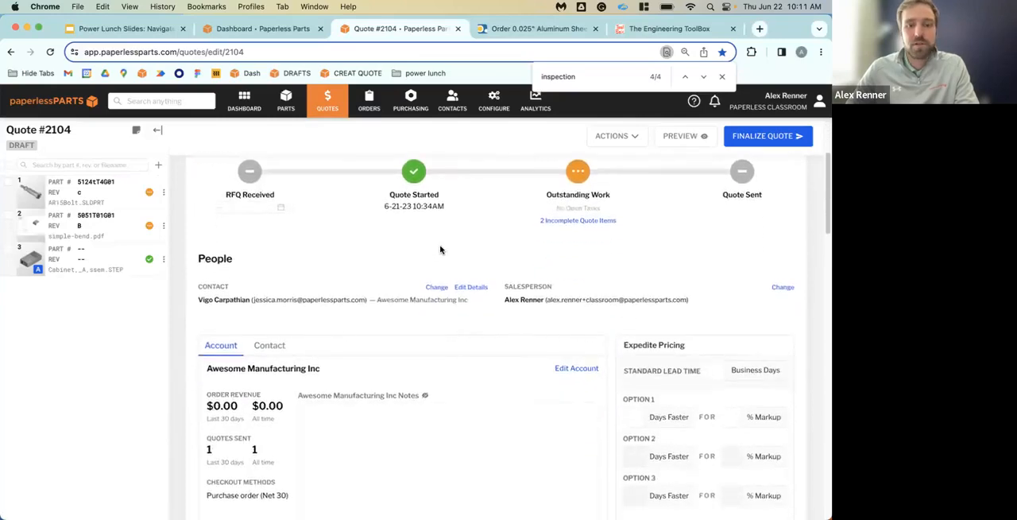
scroll(476, 255, up, 4)
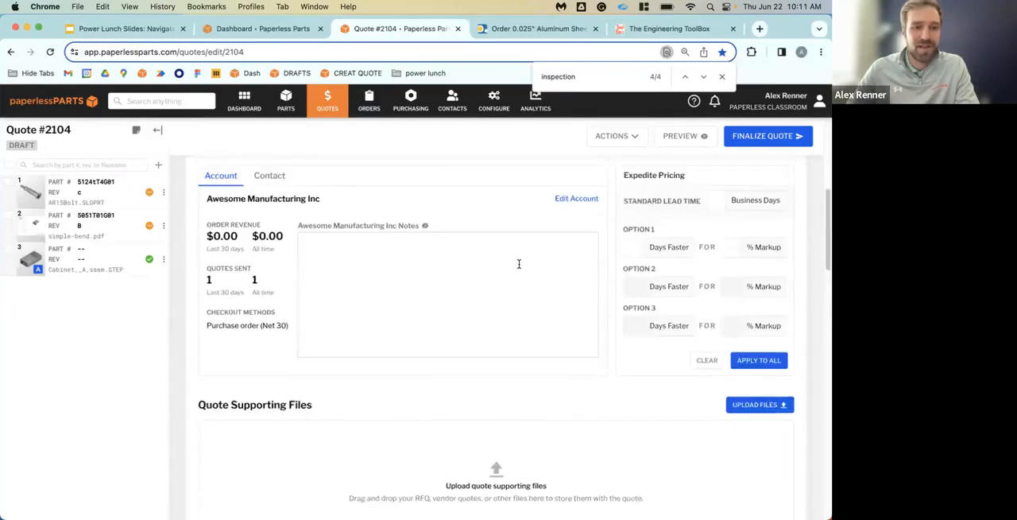
scroll(518, 263, down, 2)
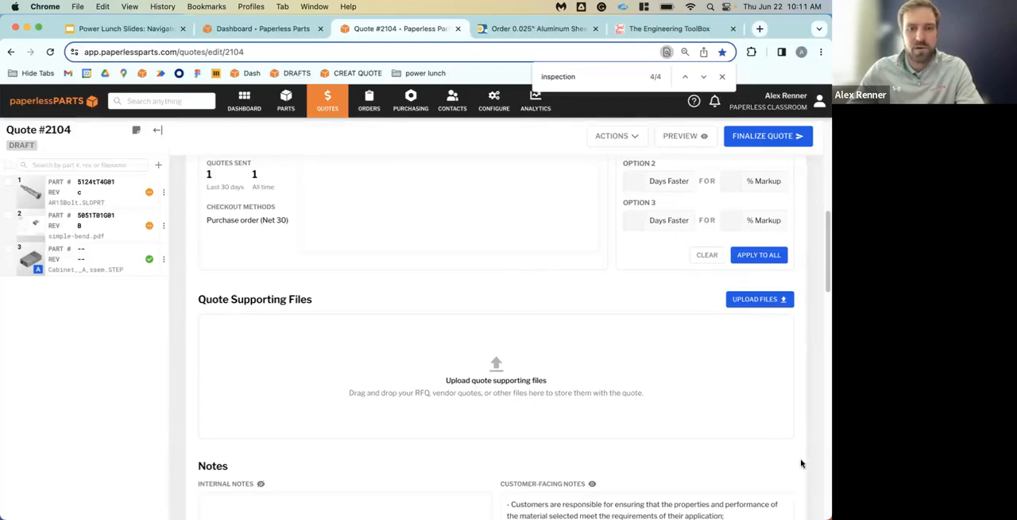
click(112, 194)
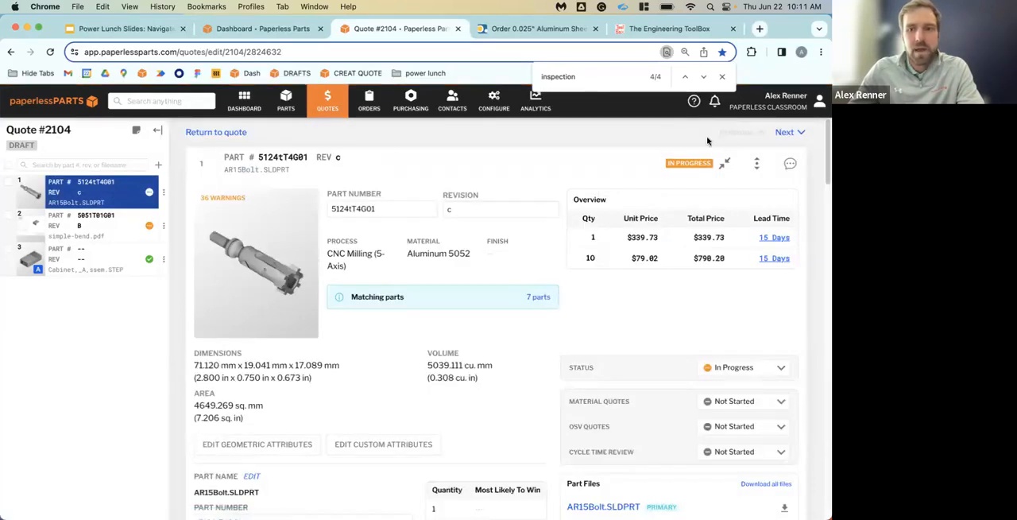
click(751, 162)
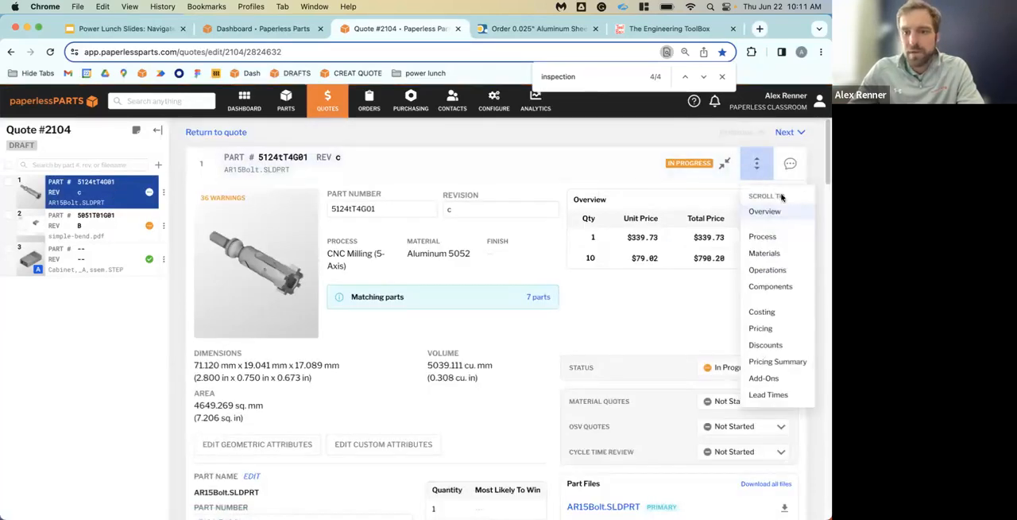
click(771, 253)
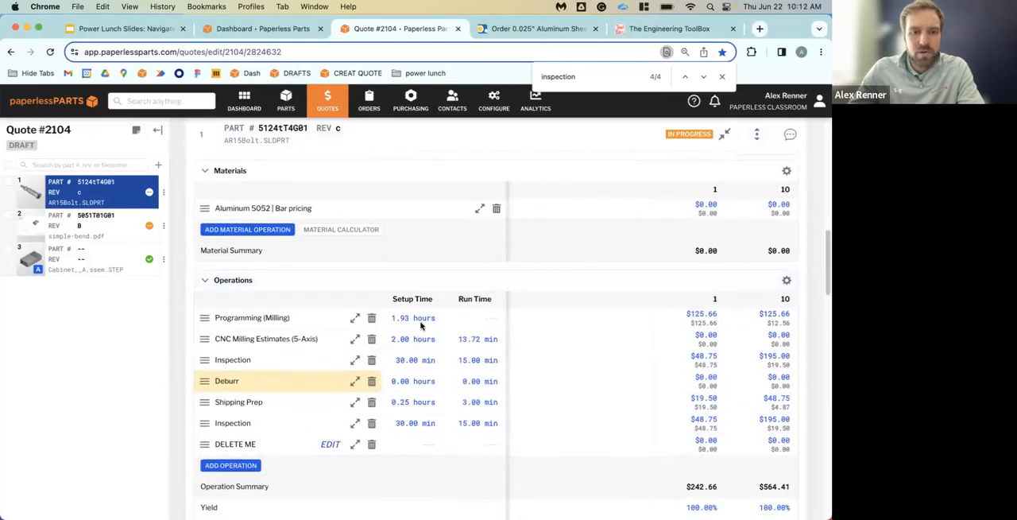
Move the cell selection around the Operations table, across the setup time, run time and quantity price cells of the AR15Bolt line item
click(419, 320)
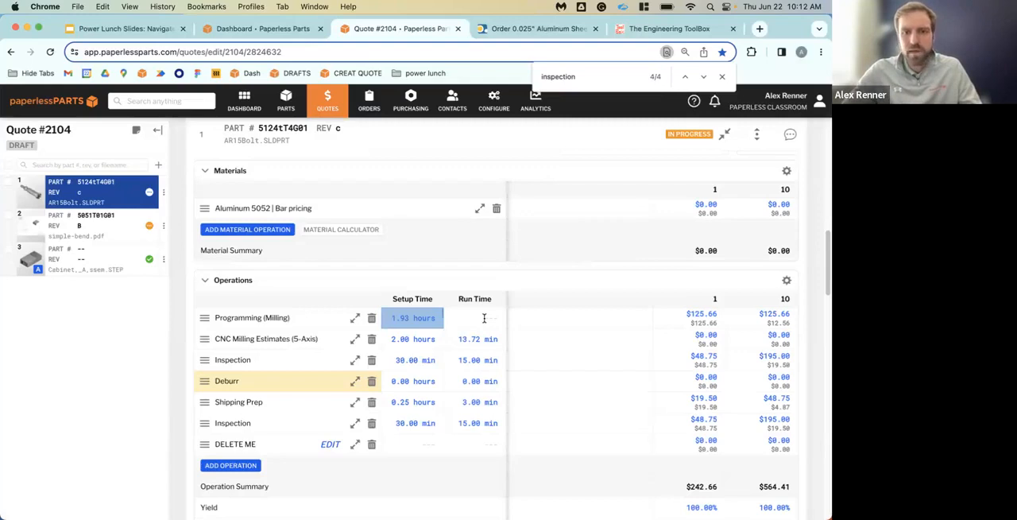
key(Tab)
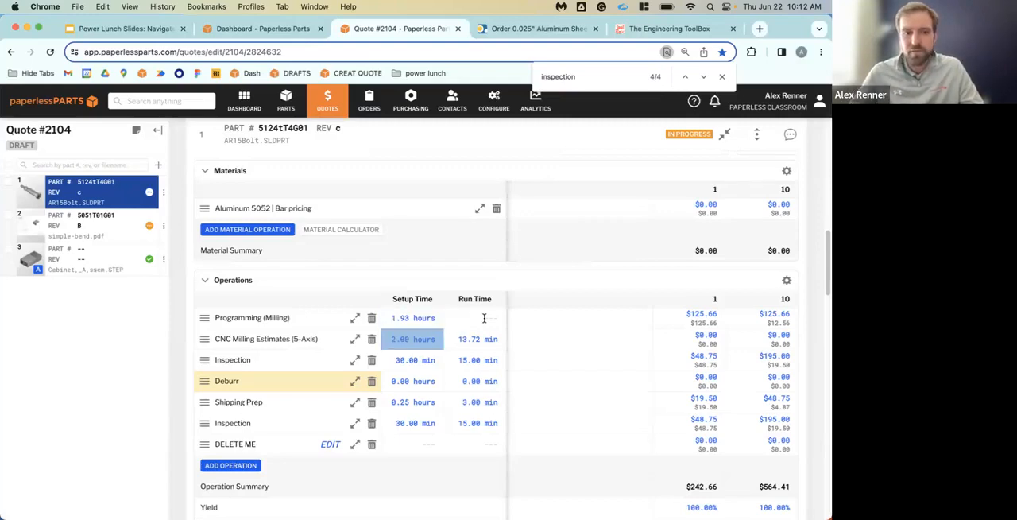
key(Tab)
key(Down)
key(Right)
key(Right)
key(Right)
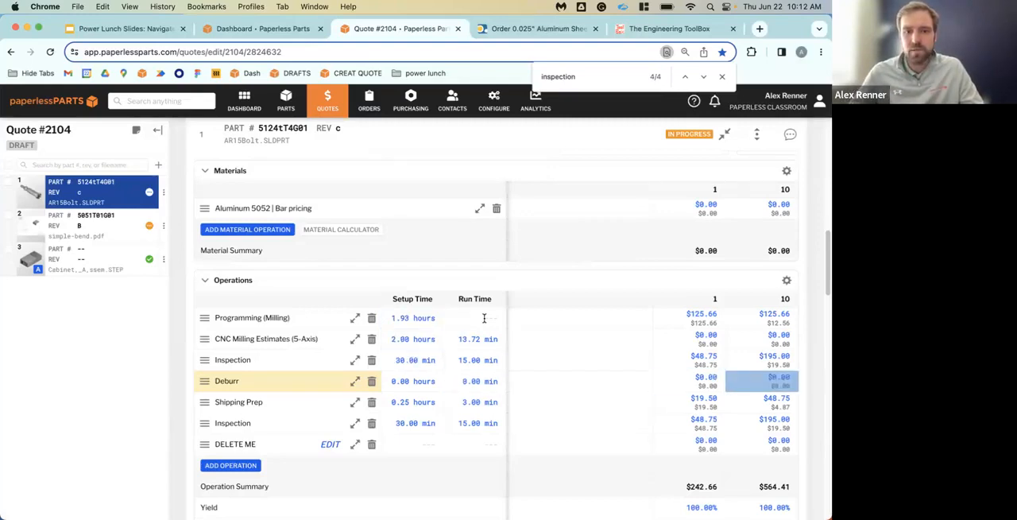
key(Left)
key(Left)
key(Left)
key(Up)
key(Up)
key(Up)
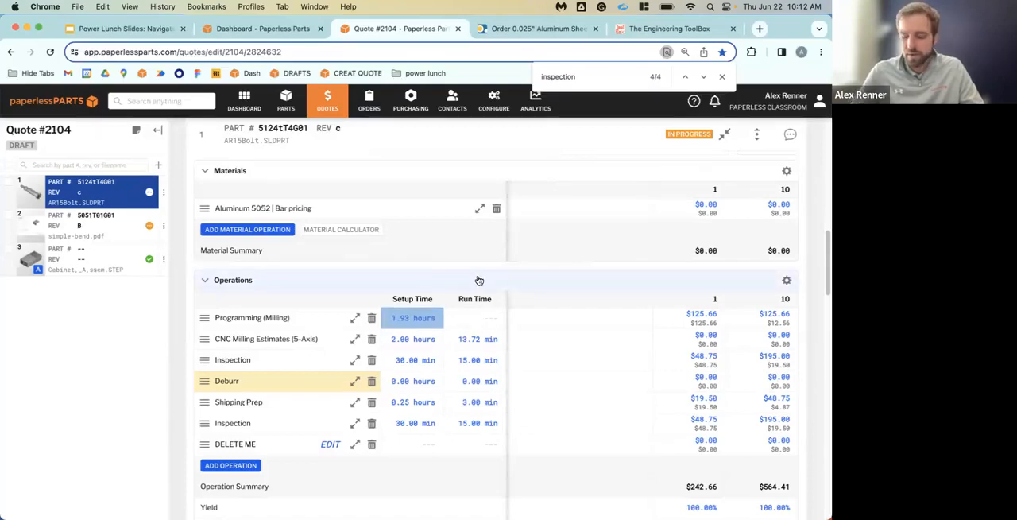
key(Down)
key(Down)
key(Down)
key(Down)
key(Right)
key(Right)
key(Right)
key(Up)
key(Up)
key(Up)
key(Up)
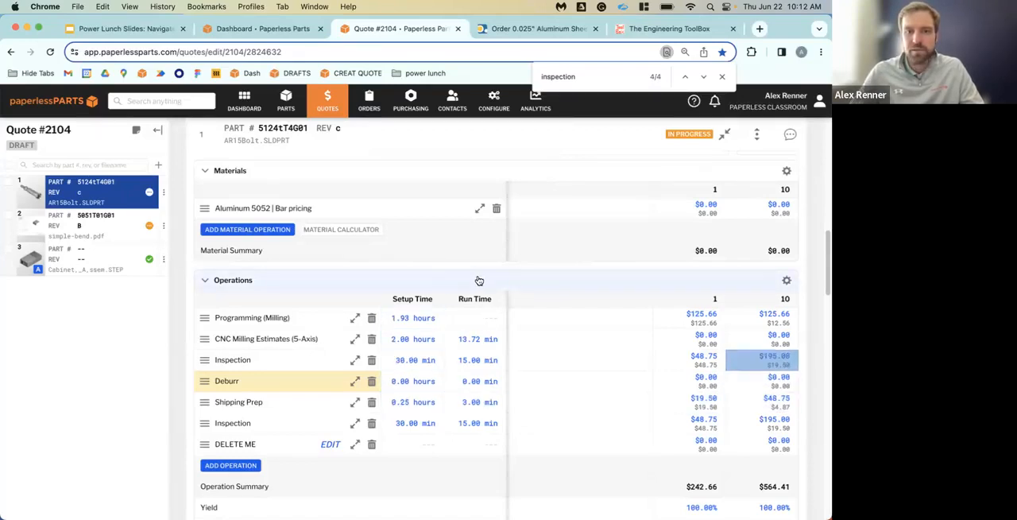
key(Left)
key(Left)
key(Left)
key(Down)
key(Down)
key(Down)
key(Down)
key(Right)
key(Right)
key(Right)
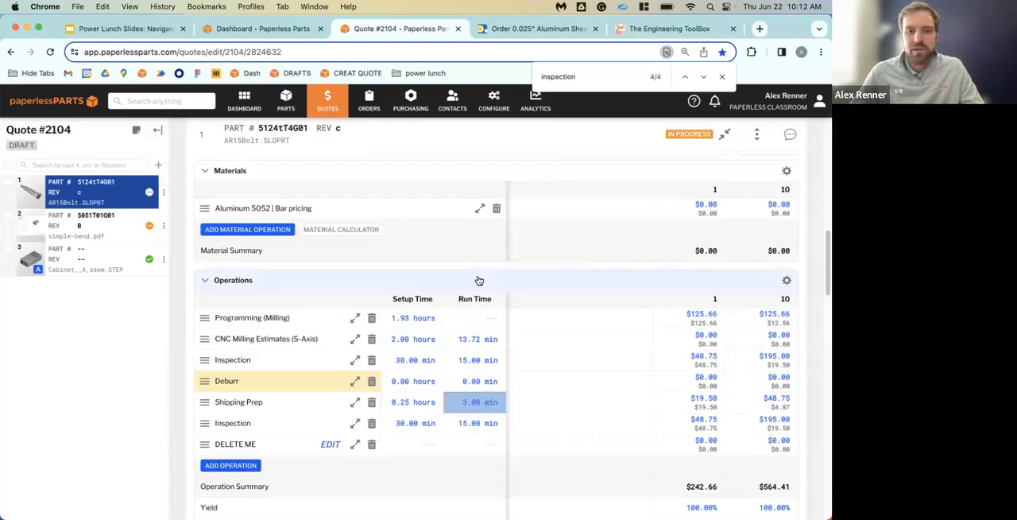
key(Up)
key(Up)
key(Up)
key(Up)
key(Left)
key(Left)
key(Left)
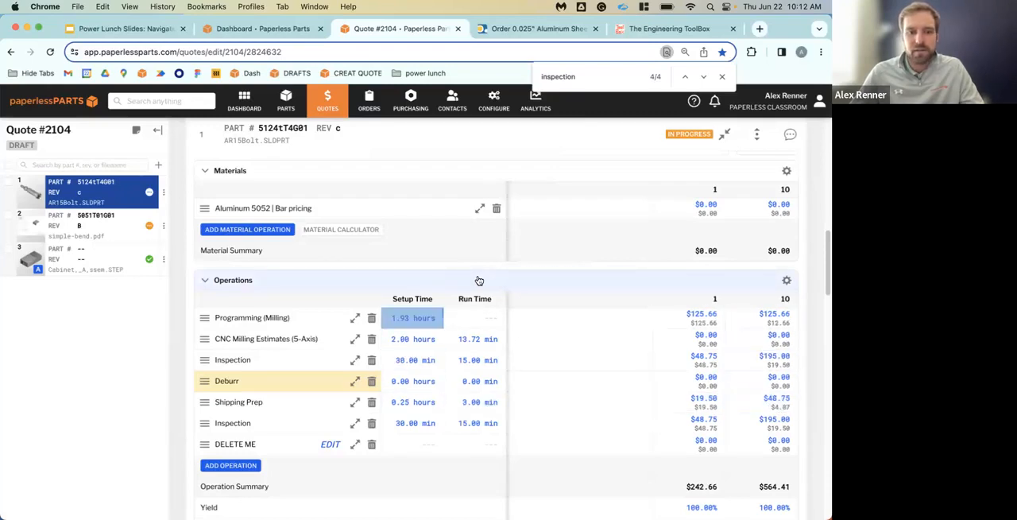
key(Down)
key(Down)
key(Down)
key(Down)
key(Right)
key(Left)
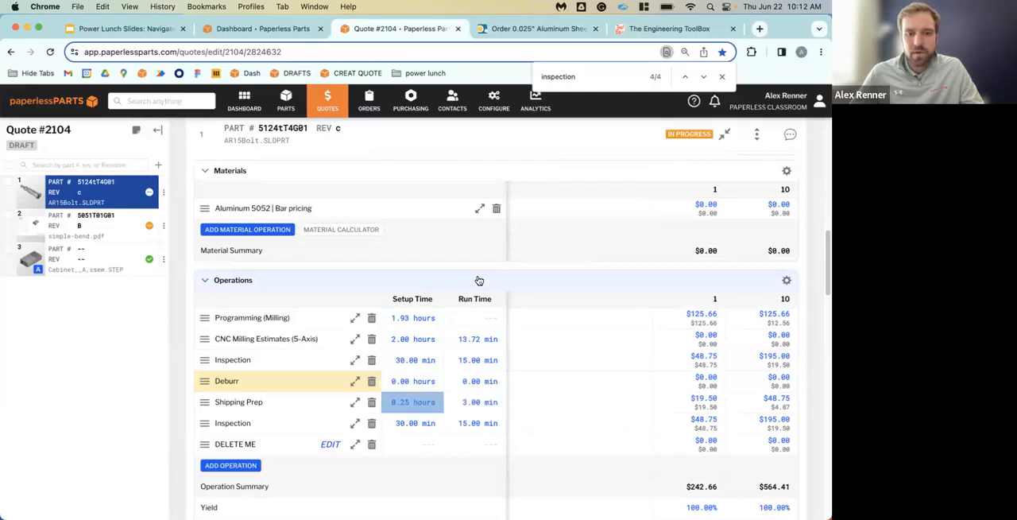
key(Right)
key(Left)
key(Up)
key(Up)
key(Up)
key(Right)
key(Right)
key(Right)
key(Left)
key(Left)
key(Left)
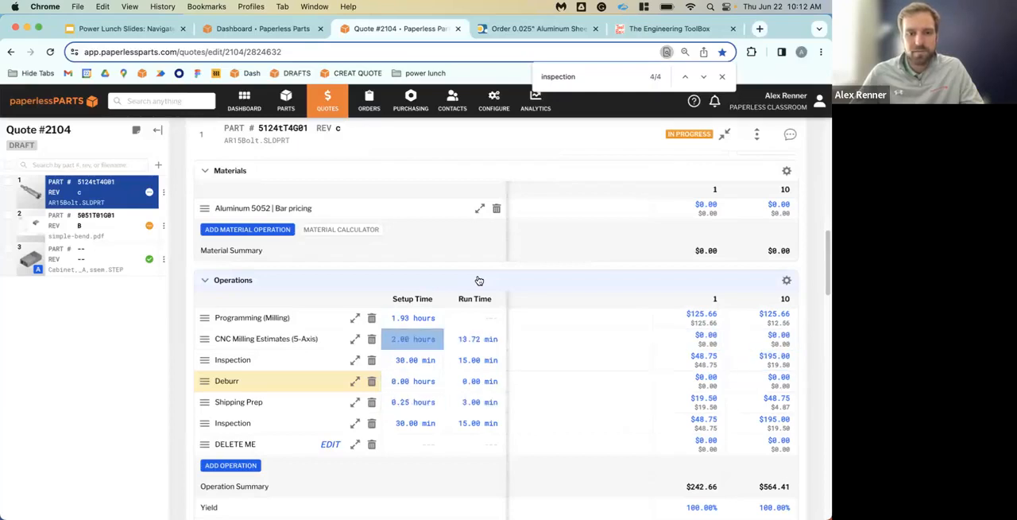
Set the setup time of the Inspection operation below Shipping Prep to 0.5 min and its run time to 10 min
key(Down)
key(Down)
key(Down)
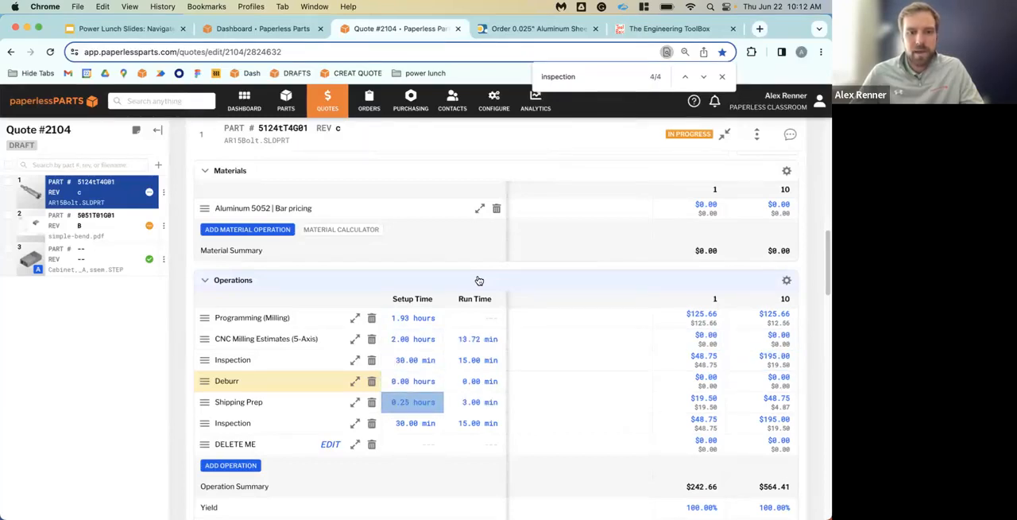
key(Down)
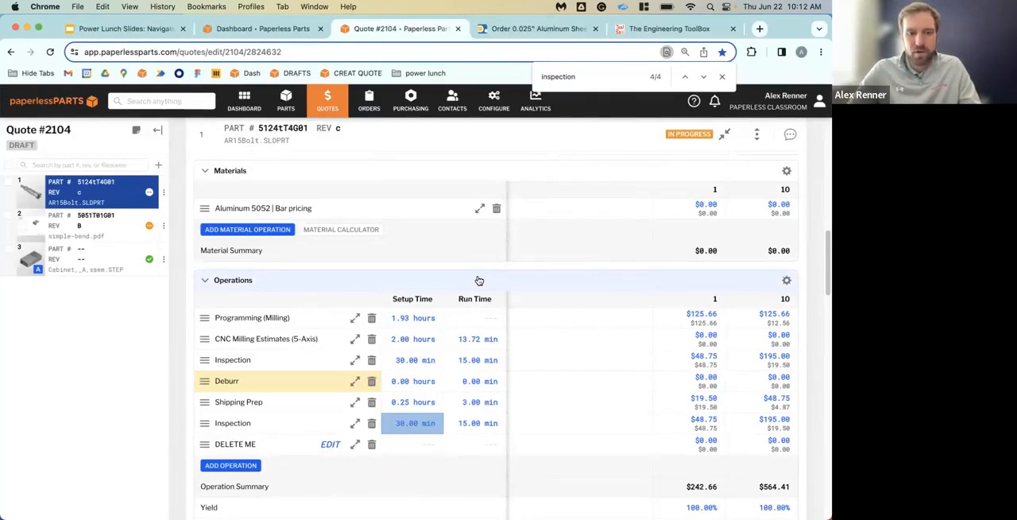
text(.5)
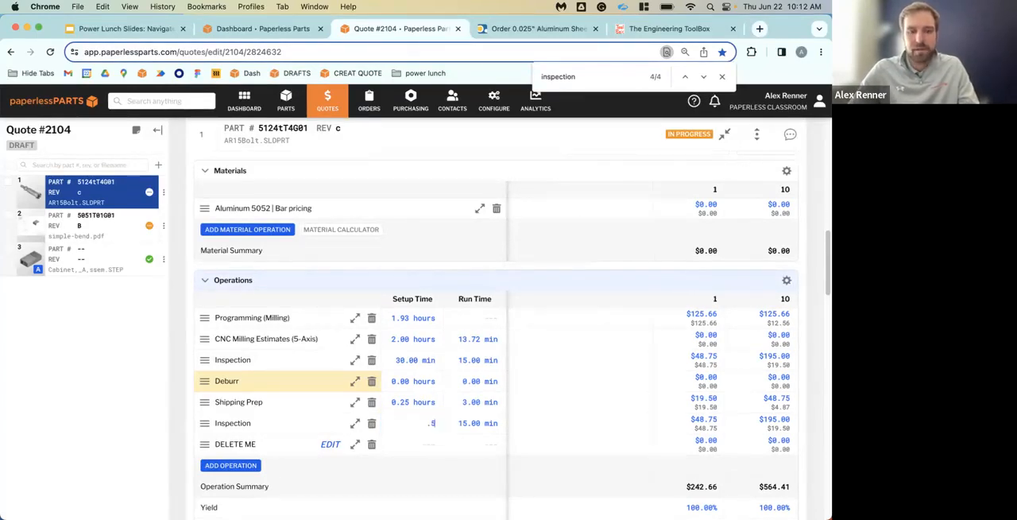
key(Tab)
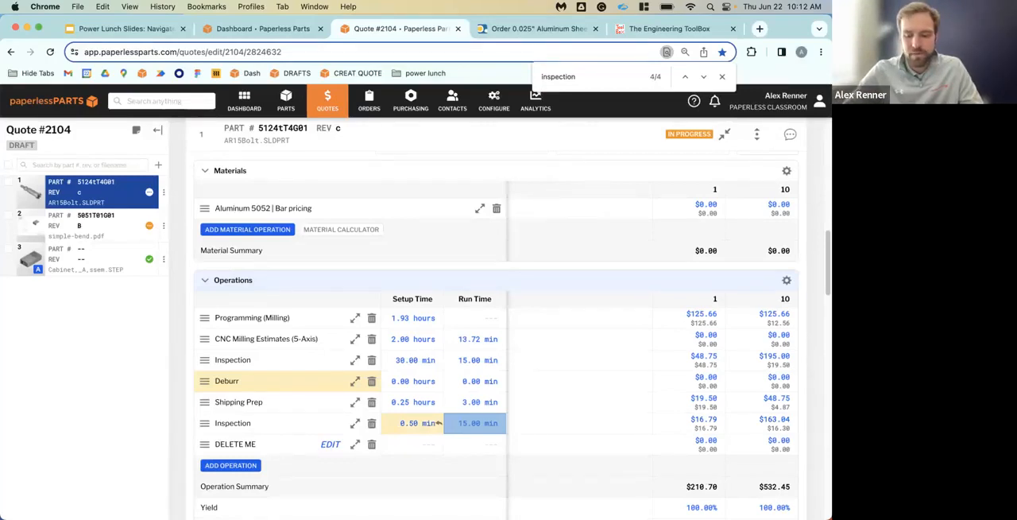
text(10)
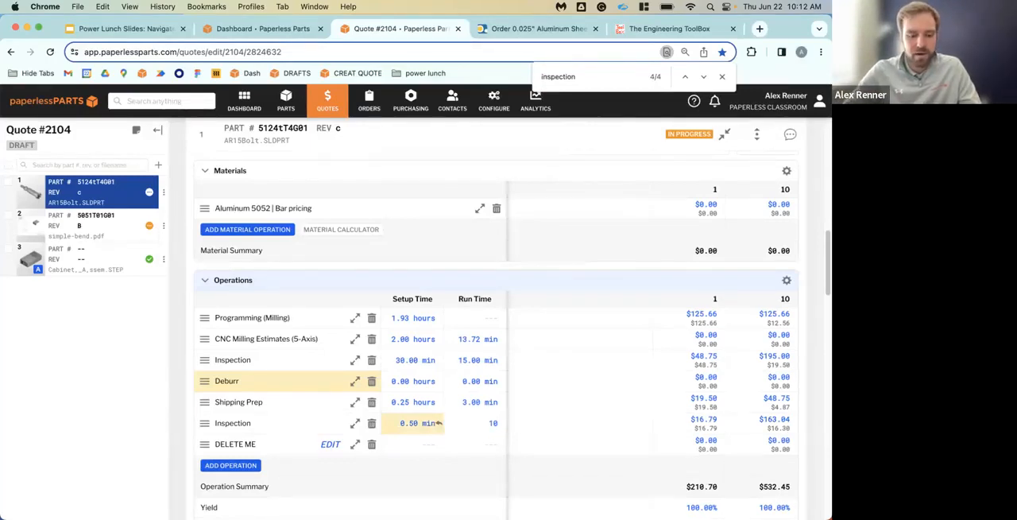
key(Return)
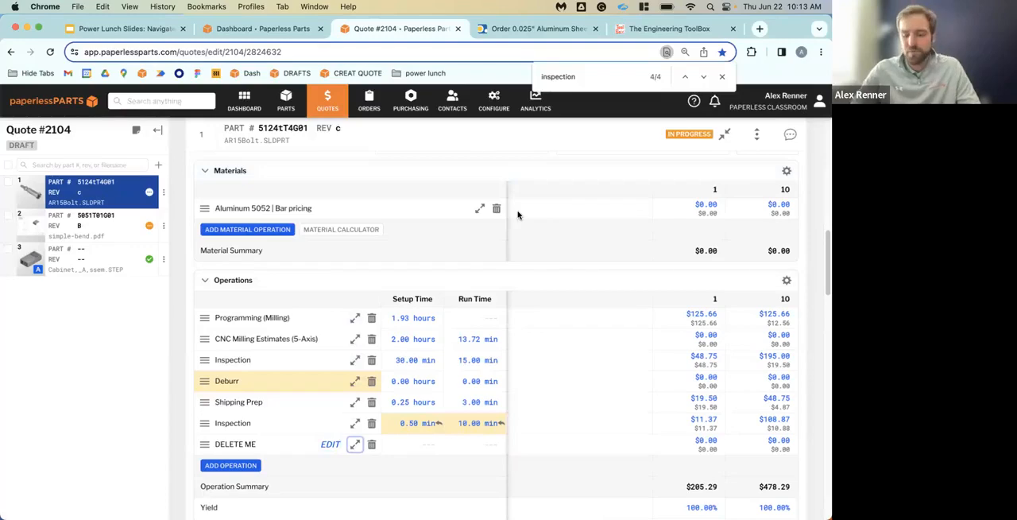
Open and close the details of the DELETE ME operation several times without changing anything
key(Return)
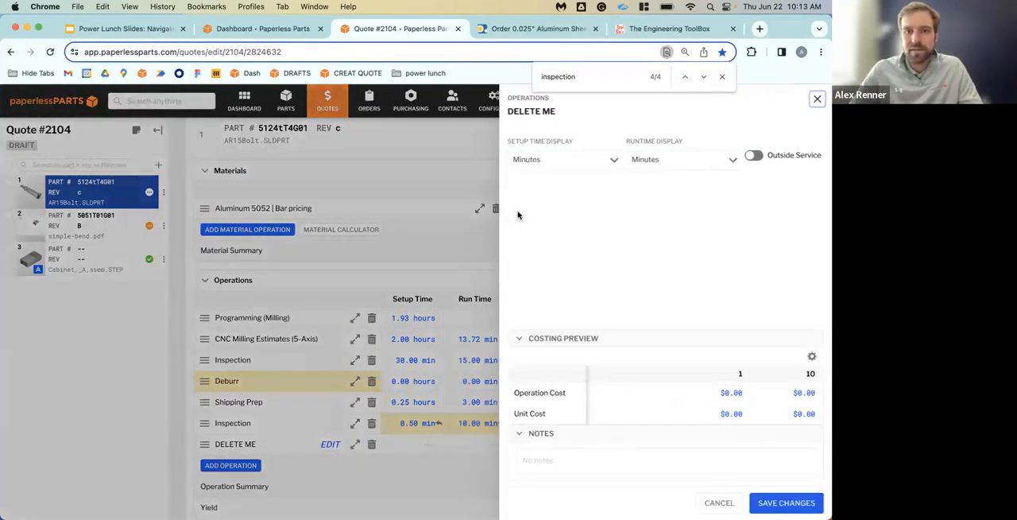
key(Escape)
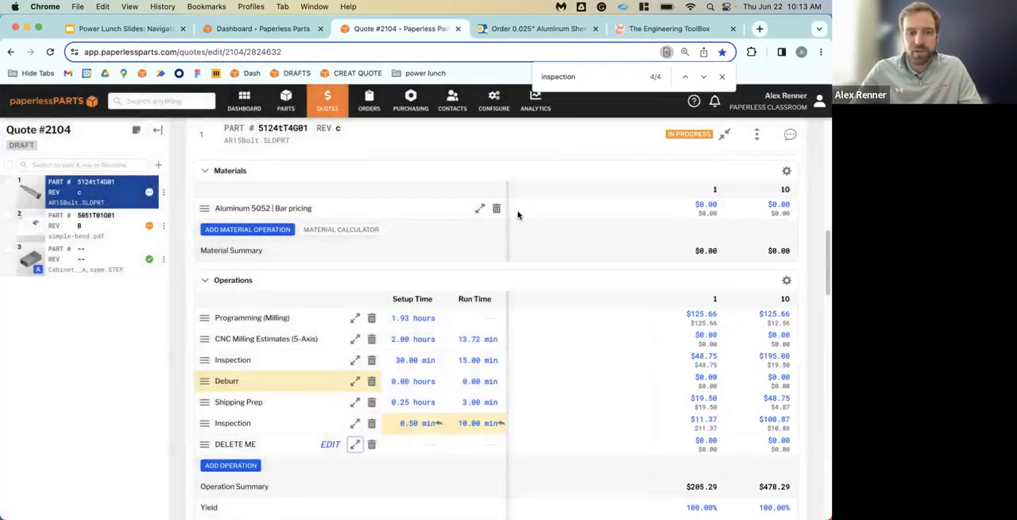
key(Return)
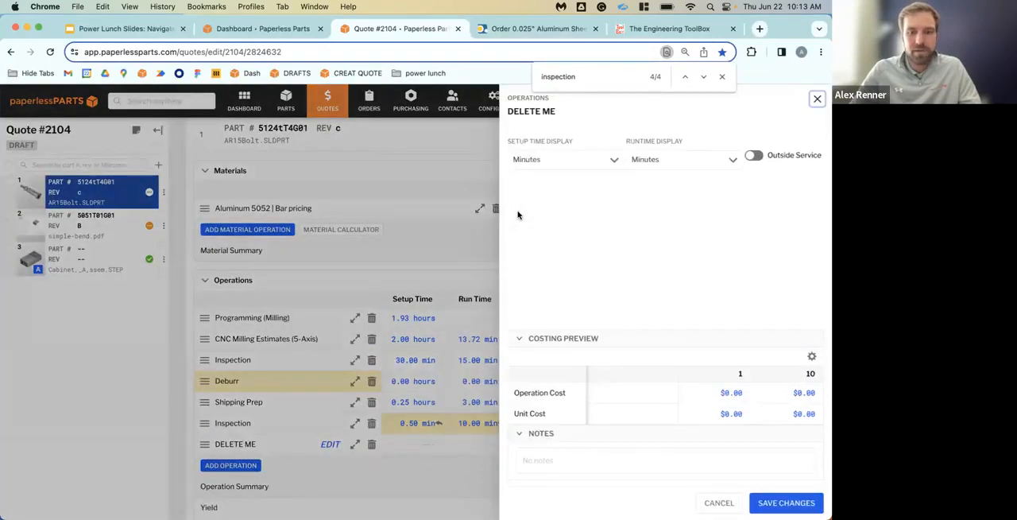
key(Escape)
key(Return)
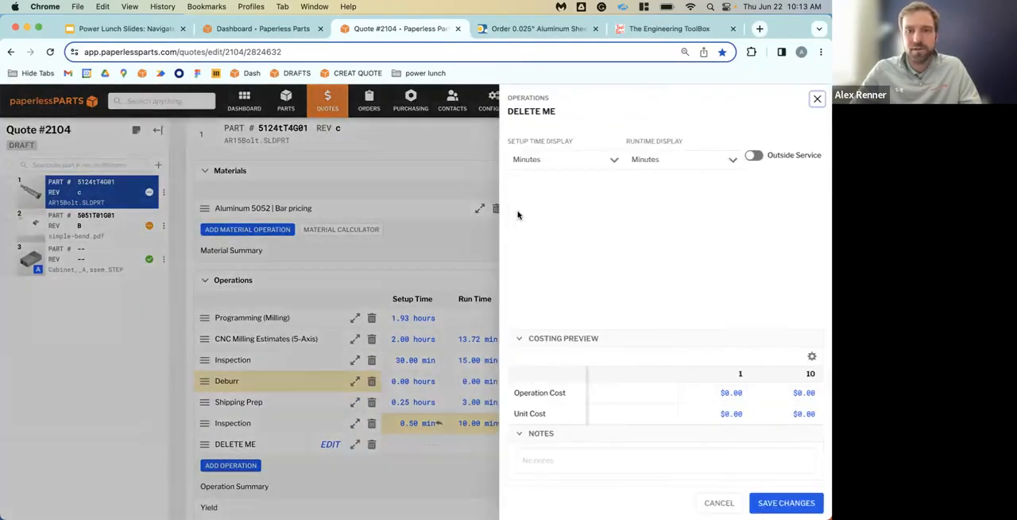
key(Escape)
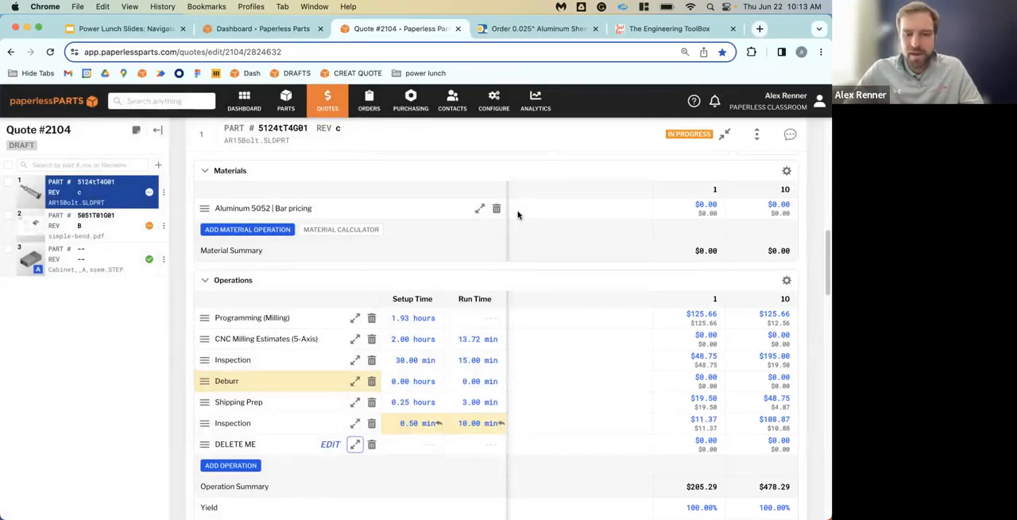
Remove the DELETE ME operation from the AR15Bolt line item
key(Tab)
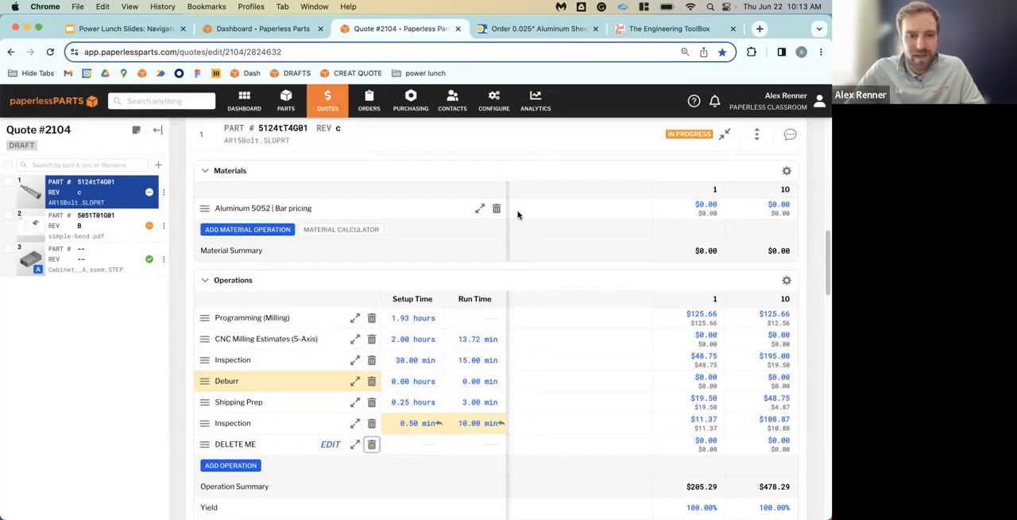
key(Return)
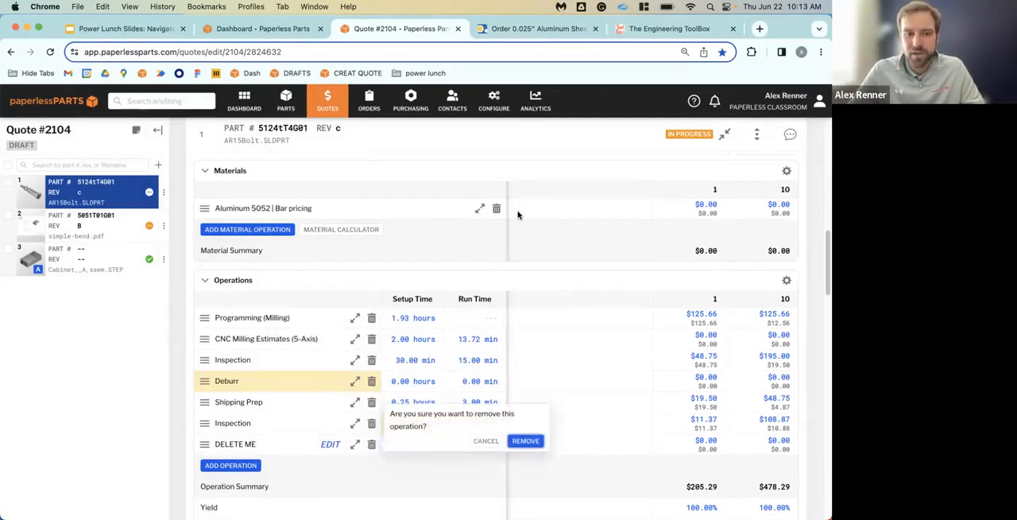
key(Return)
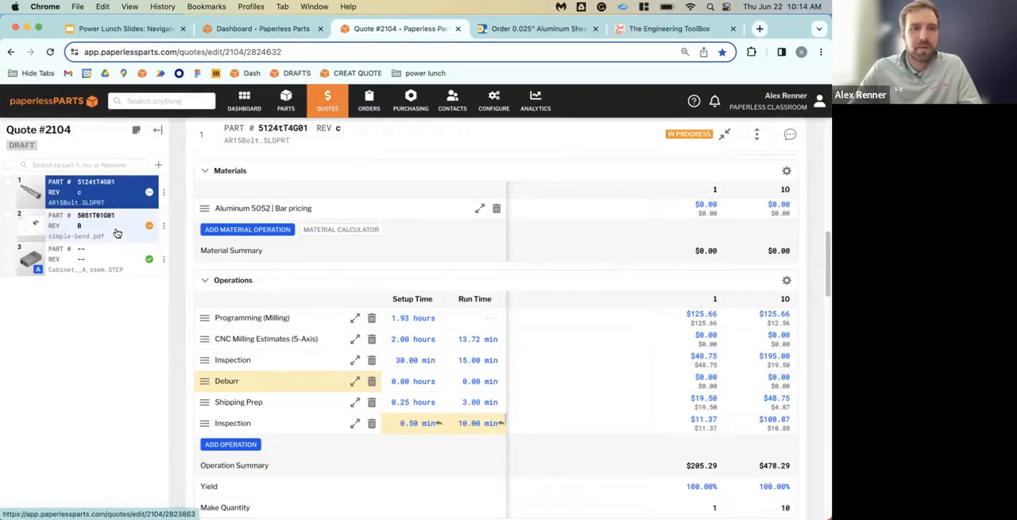
Return to the main page of Quote #2104 and open each of its three line items in a separate browser tab
click(116, 193)
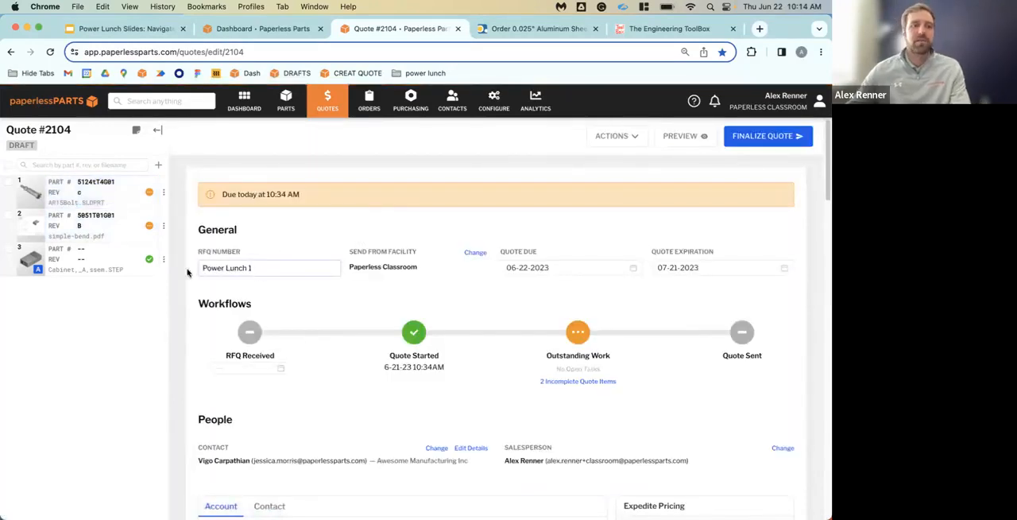
right_click(106, 197)
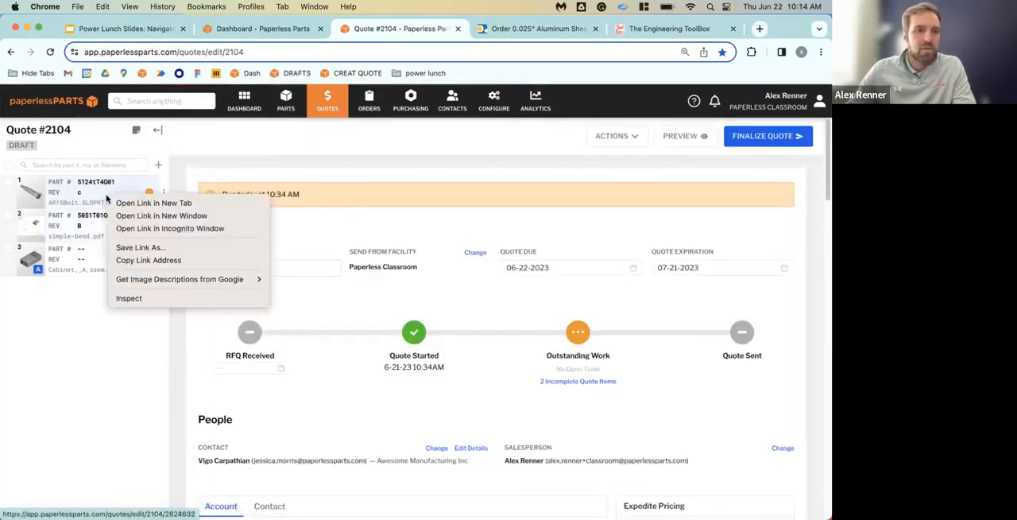
click(136, 199)
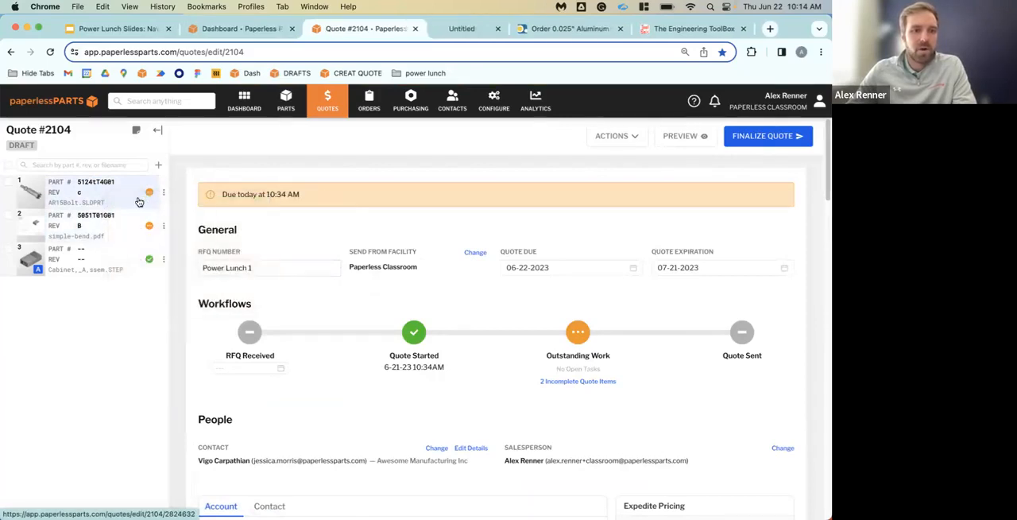
right_click(120, 224)
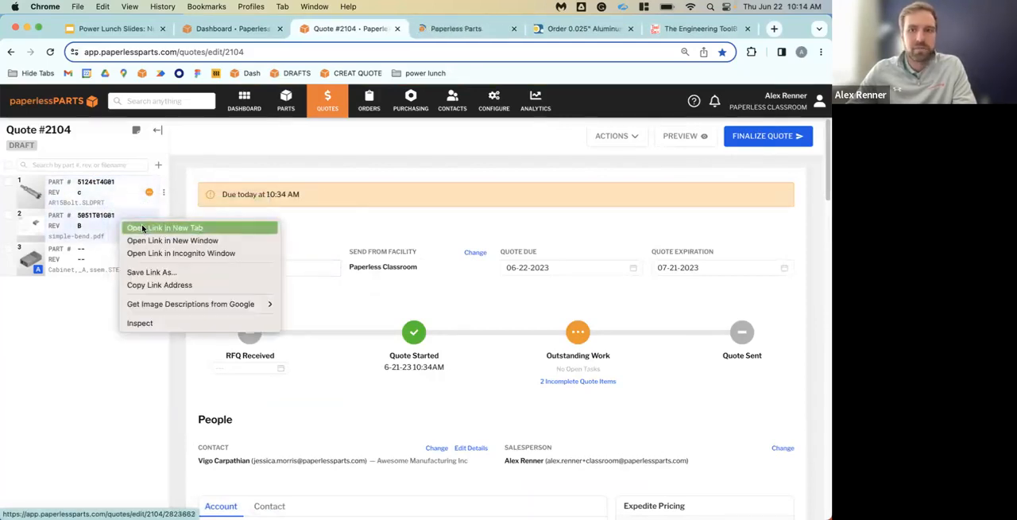
click(143, 228)
right_click(119, 253)
click(140, 258)
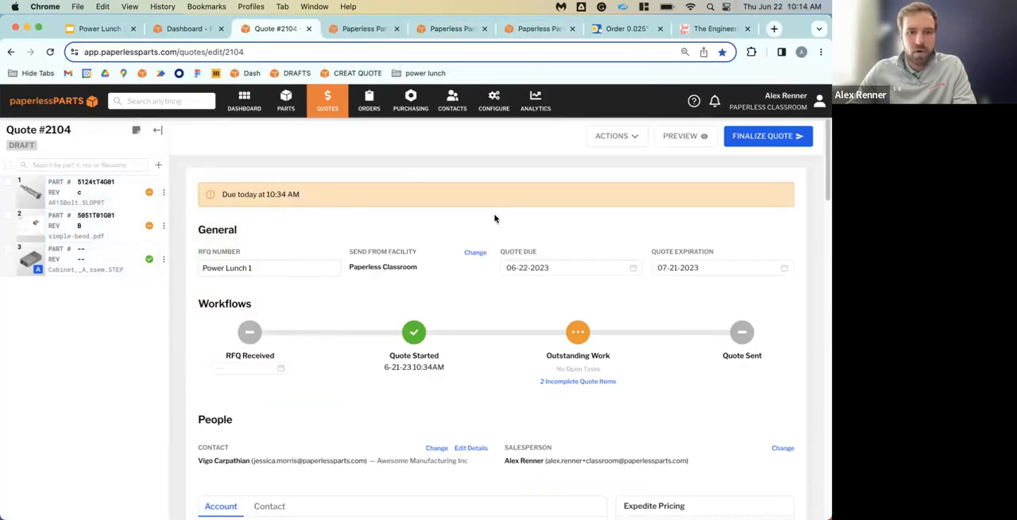
Look through the separately opened line item tabs of Quote #2104 and return to the quote's main page
click(382, 28)
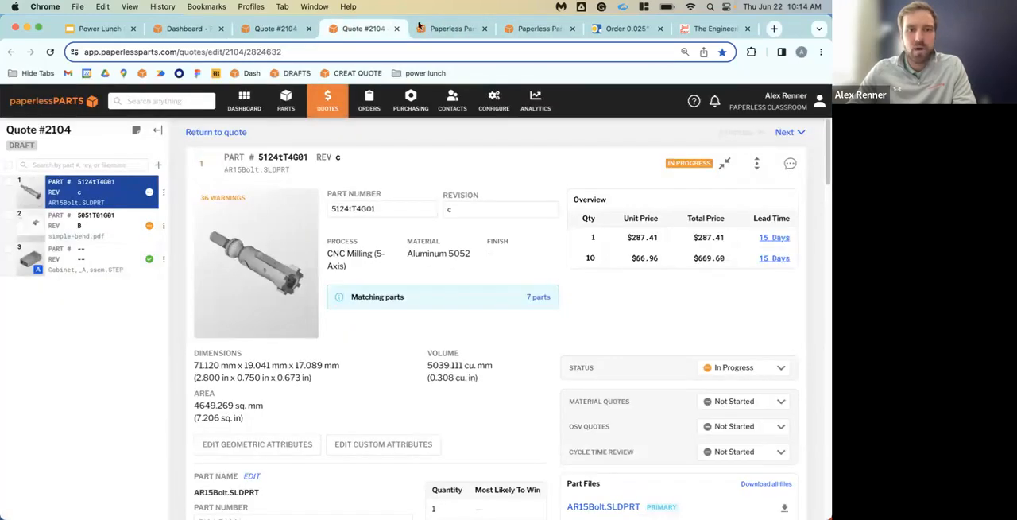
click(475, 28)
click(515, 28)
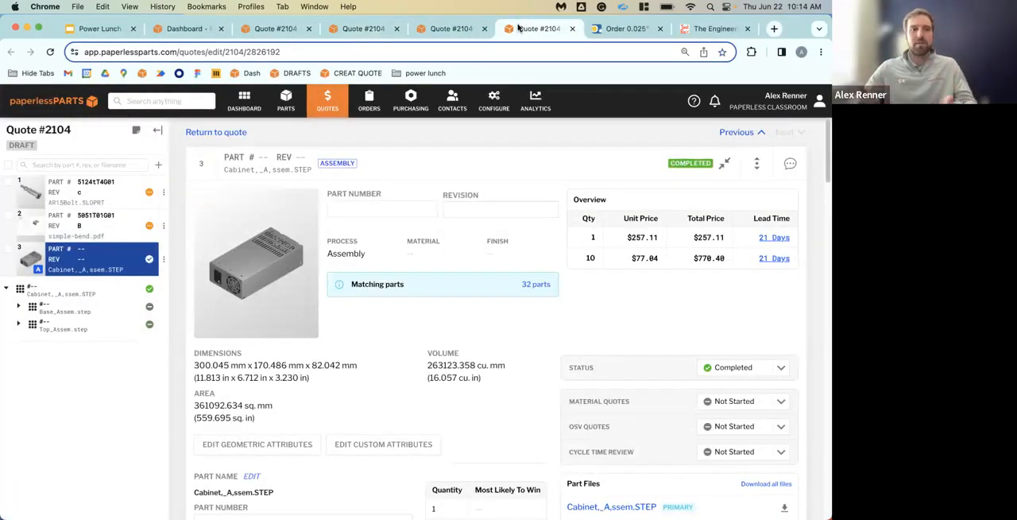
click(286, 30)
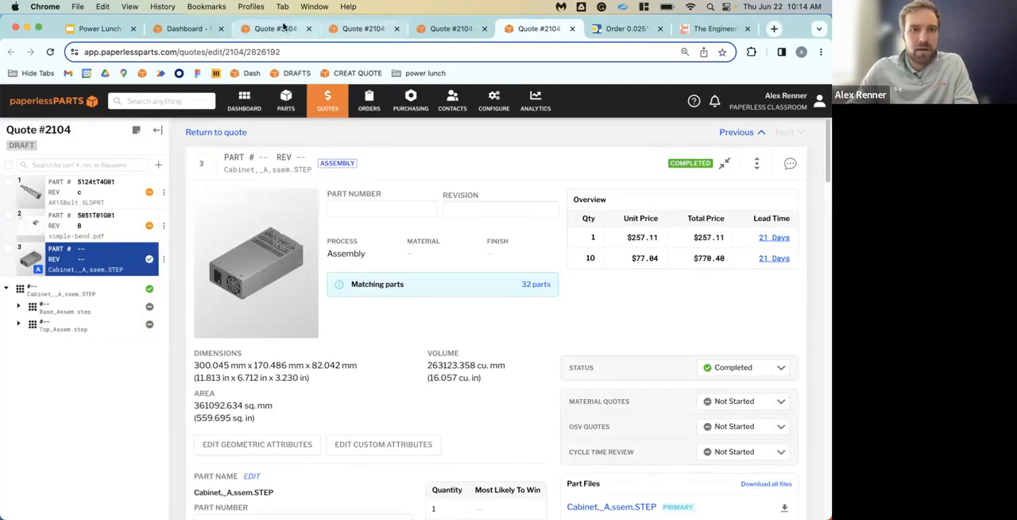
click(365, 29)
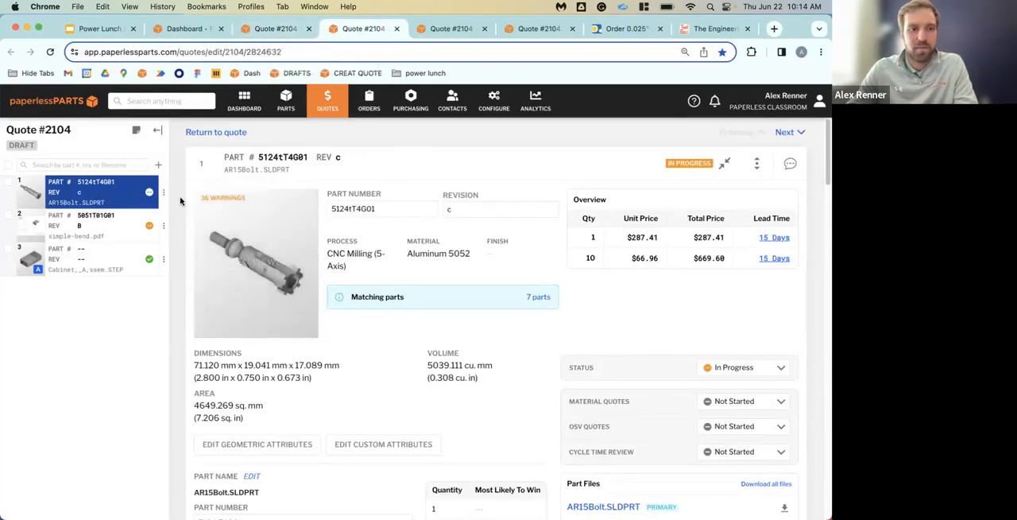
click(249, 24)
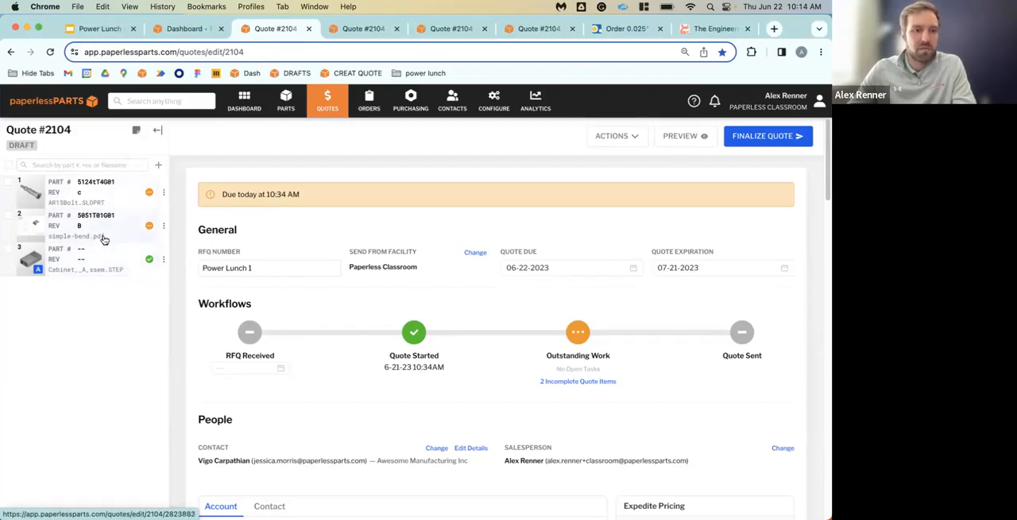
Set the workflow status of all three line items in Quote #2104 to Completed in one bulk update
click(8, 165)
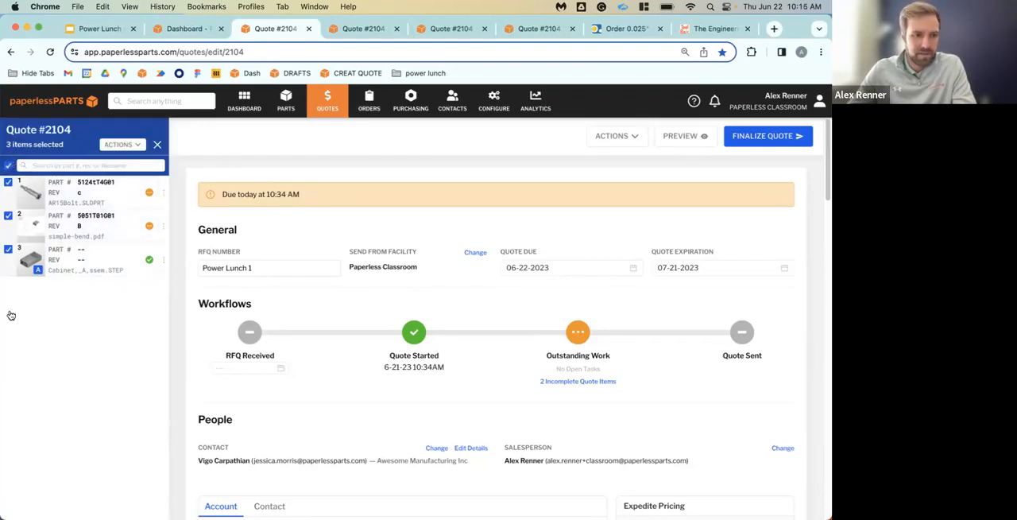
click(135, 145)
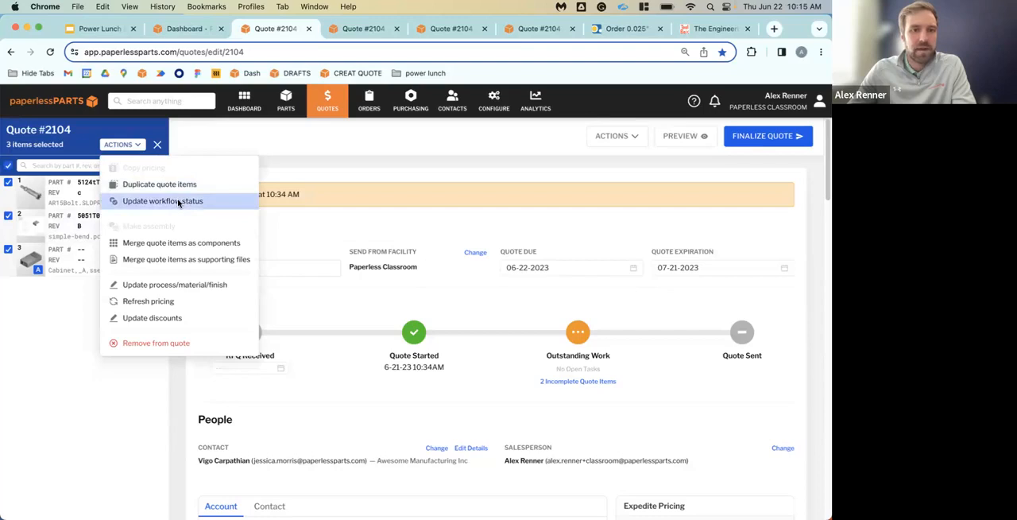
click(179, 203)
click(370, 238)
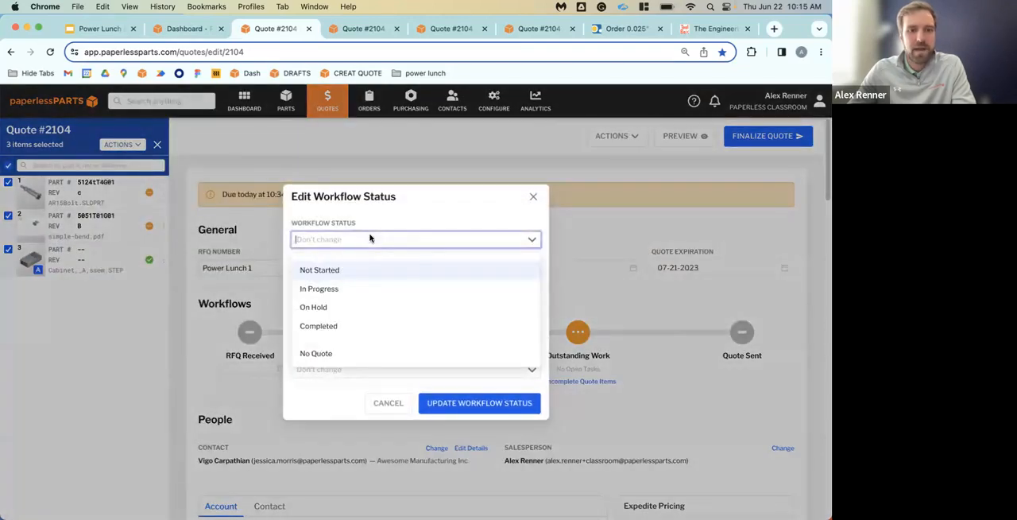
click(358, 322)
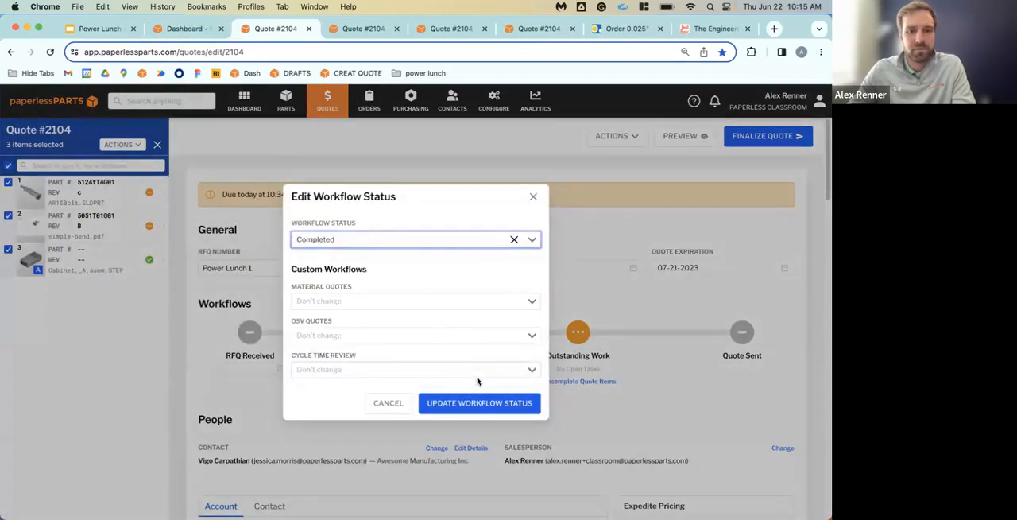
click(478, 403)
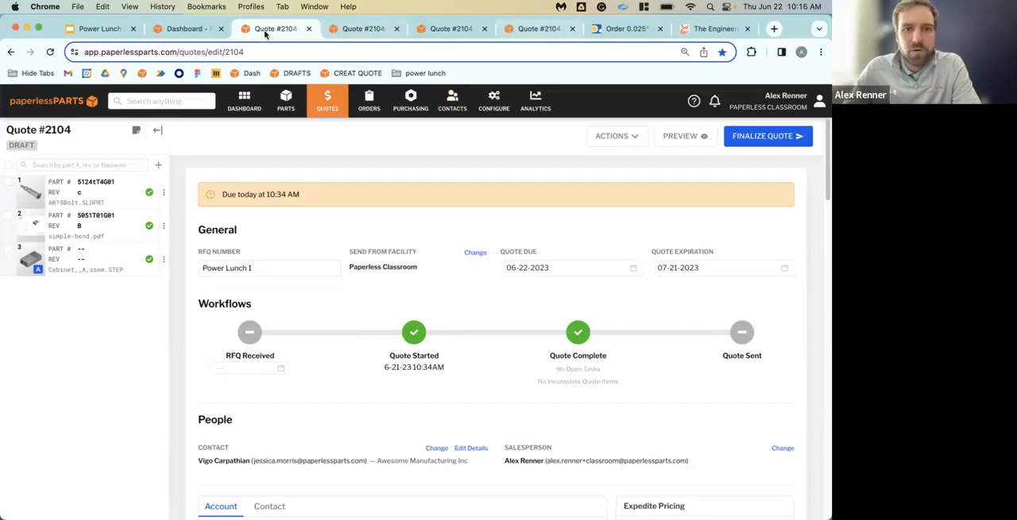
View the open Engineering ToolBox and OnlineMetals reference pages and return to the Cabinet assembly line item
click(702, 32)
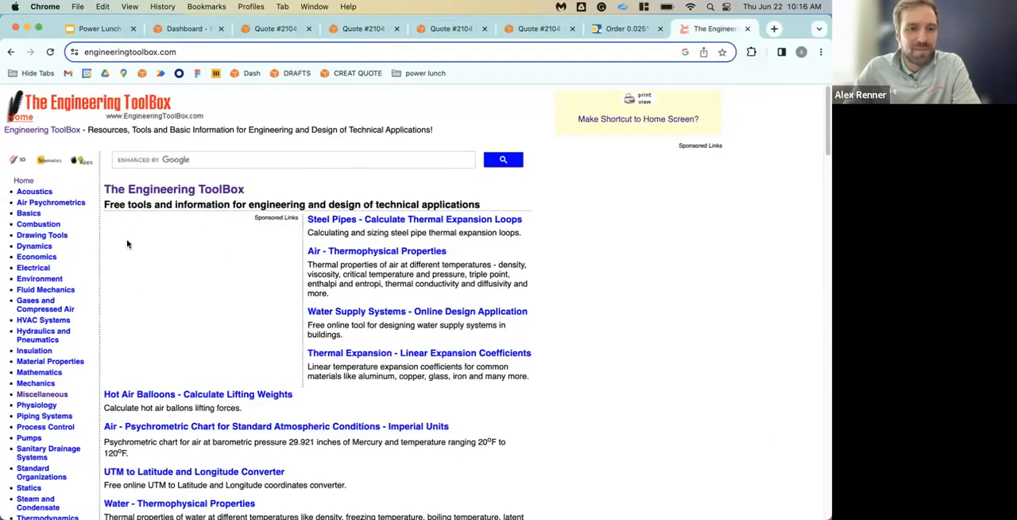
click(627, 29)
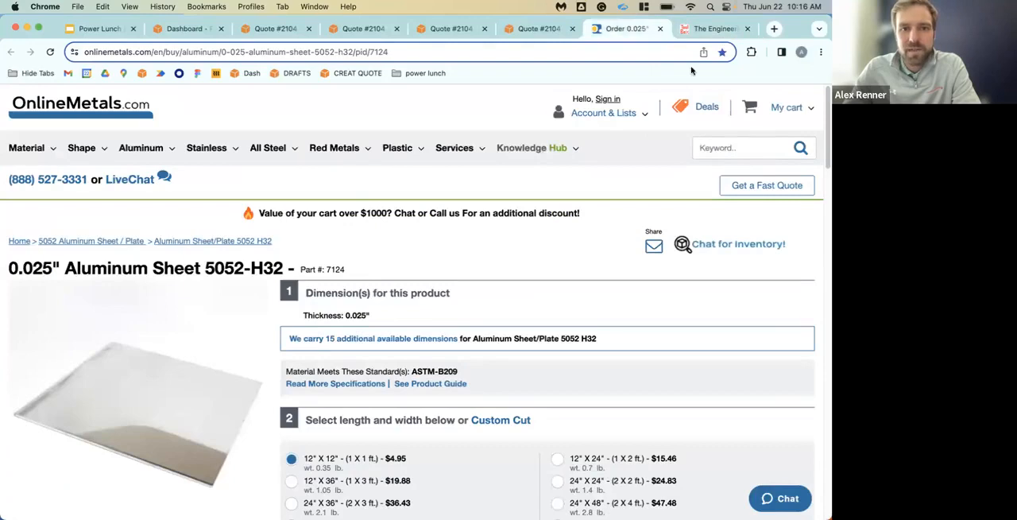
click(556, 28)
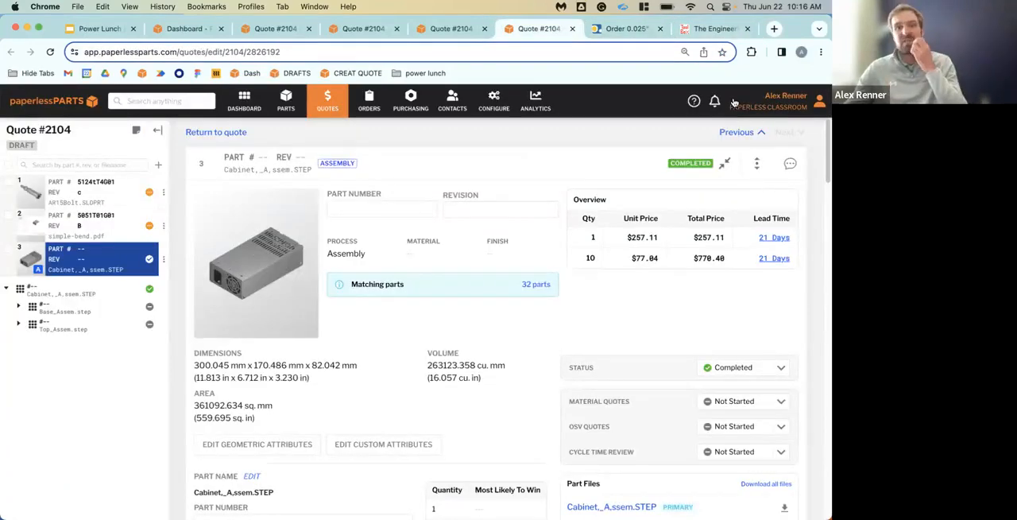
Bookmark all open tabs in a folder named "quote 2104 Docs" inside the Hide Tabs bookmark folder
right_click(795, 32)
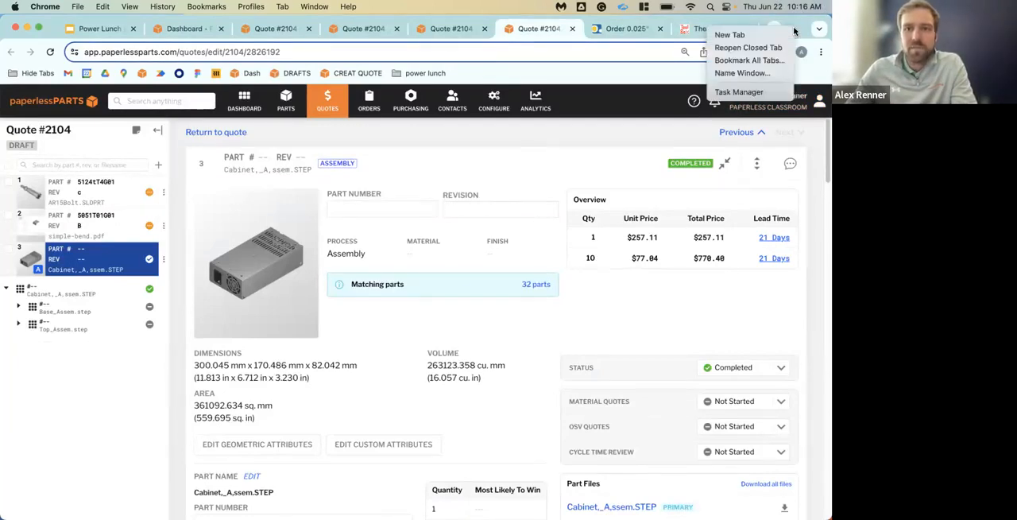
click(760, 62)
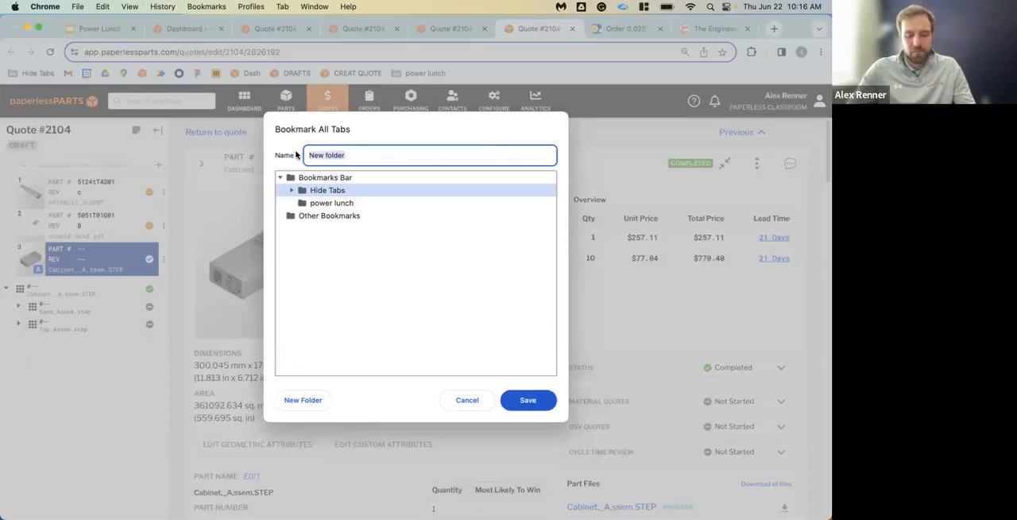
text(quote 210)
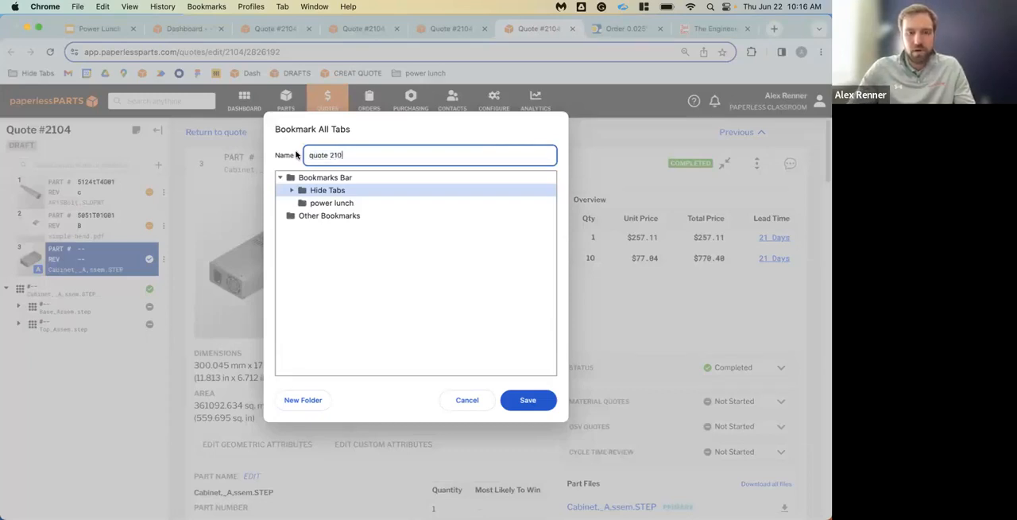
text(4 Docs)
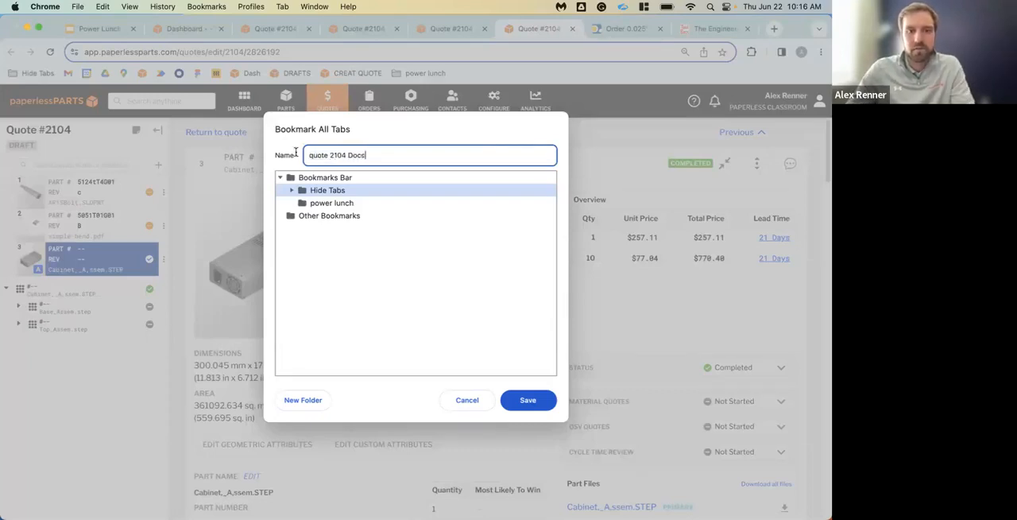
click(516, 401)
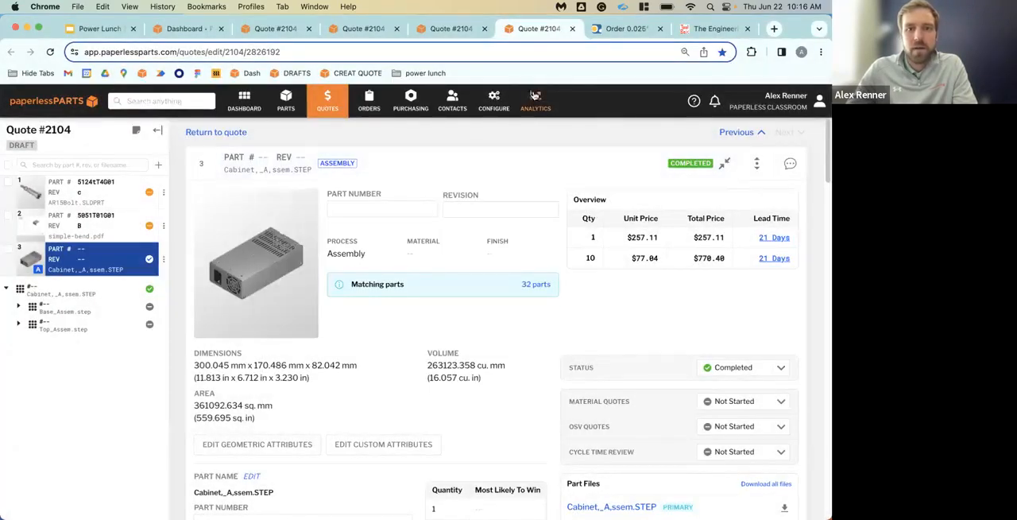
Examine the options for opening all bookmarks in the power lunch folder, and reload the Cabinet line item page
right_click(421, 73)
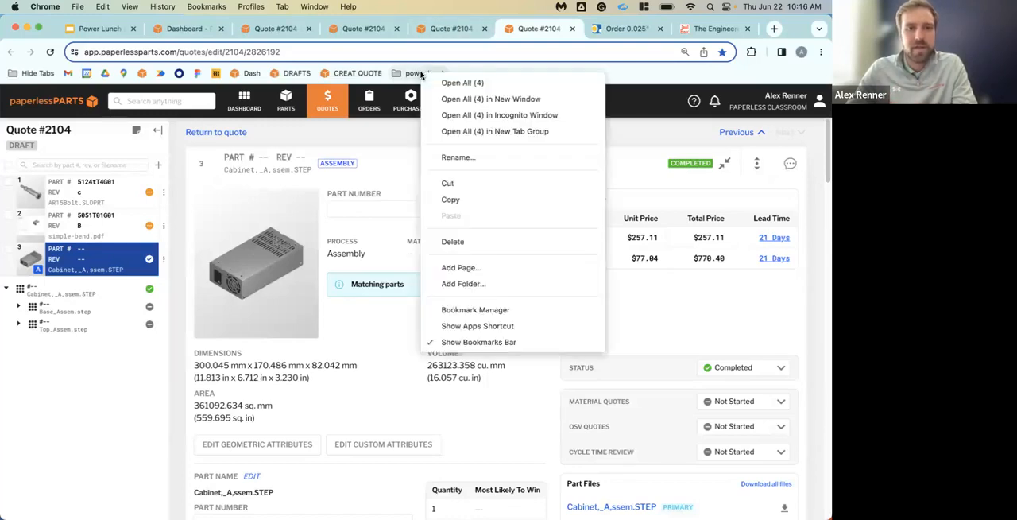
click(636, 70)
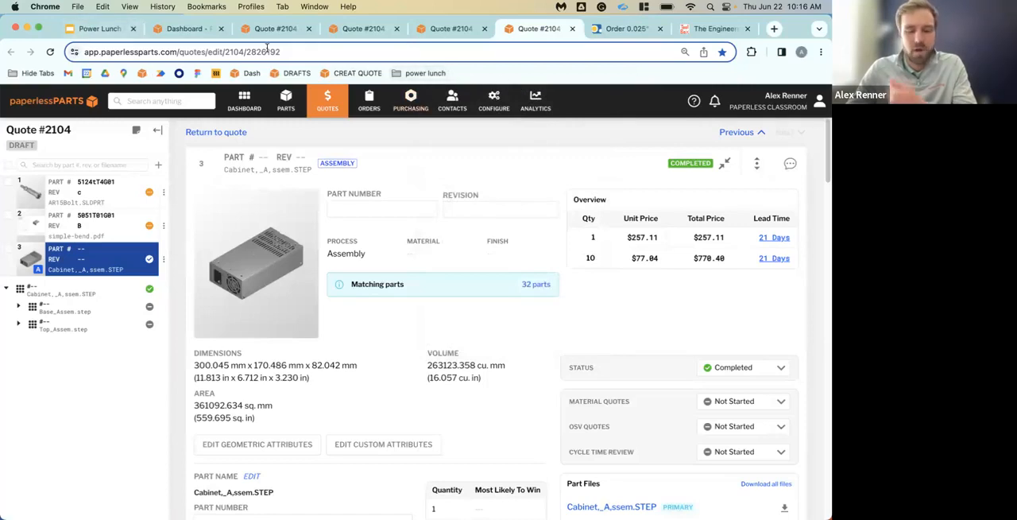
click(51, 52)
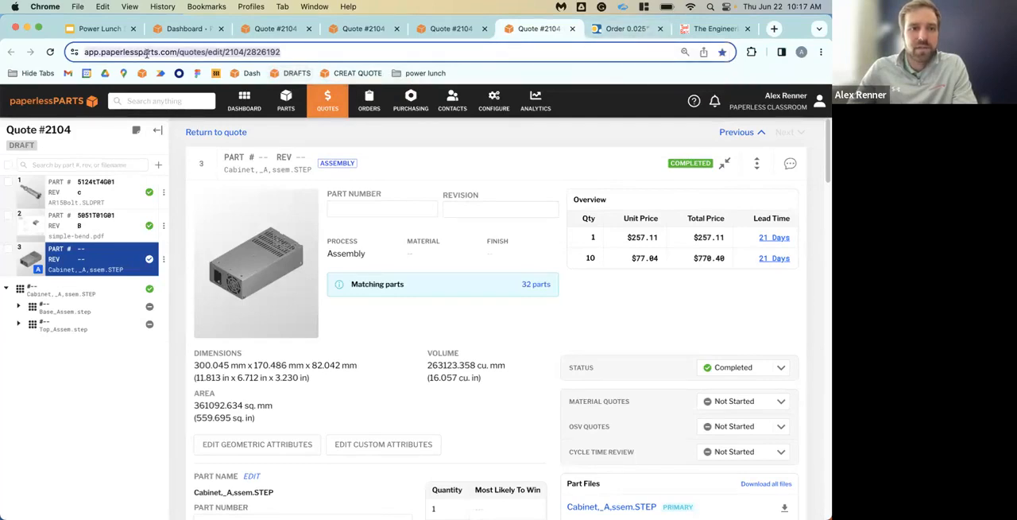
Add the Cabinet line item page to the bookmarks bar and delete that bookmark again
drag(147, 50, 484, 73)
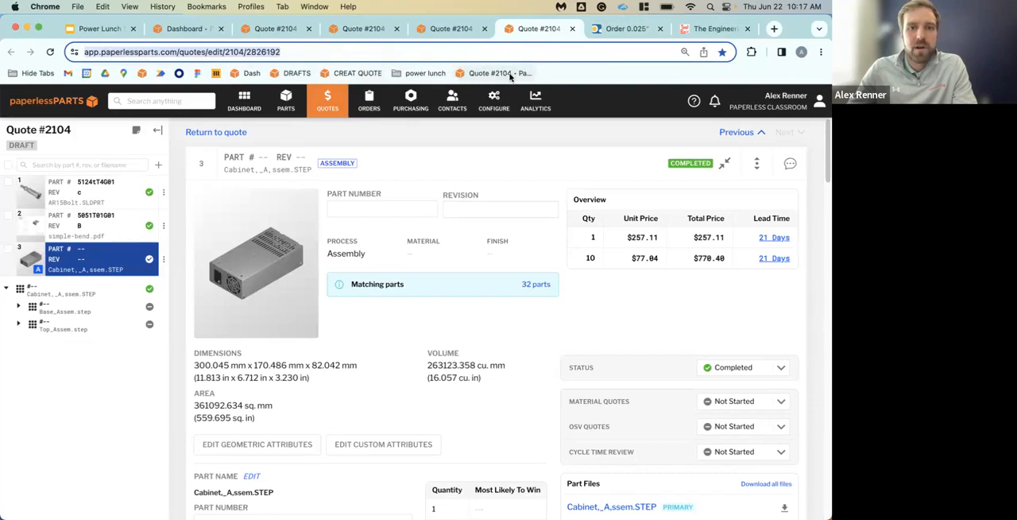
right_click(515, 75)
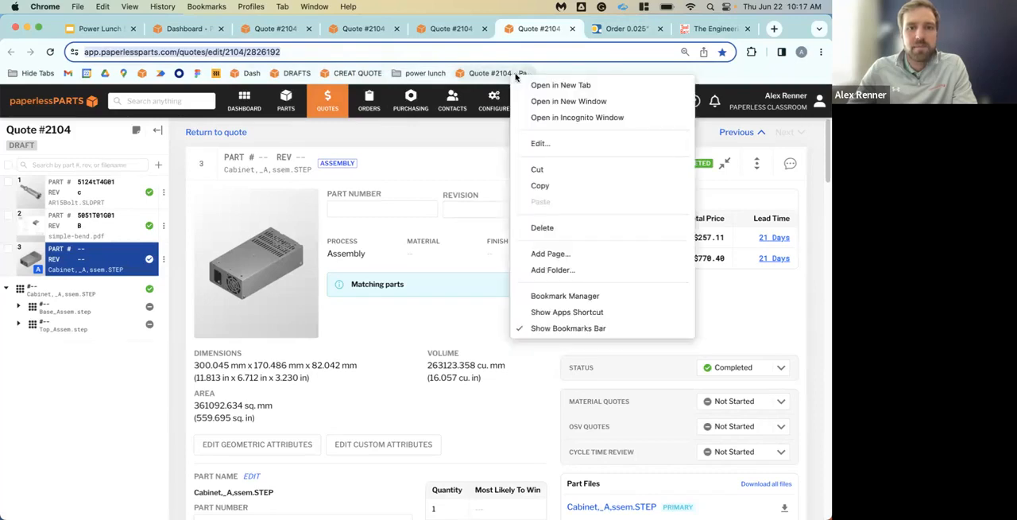
click(565, 228)
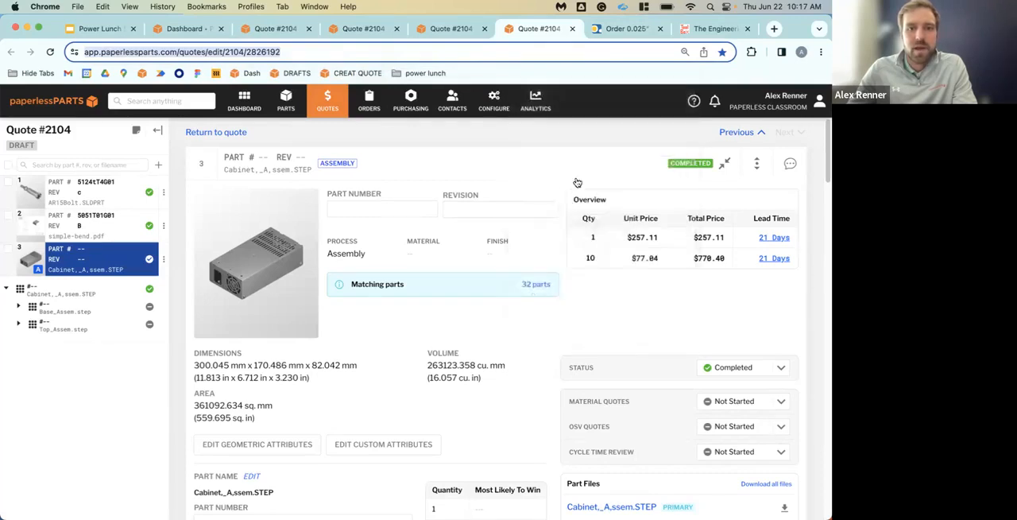
Use the saved bookmarks to visit the dashboard, the draft quotes list and the new quote page in turn
click(245, 78)
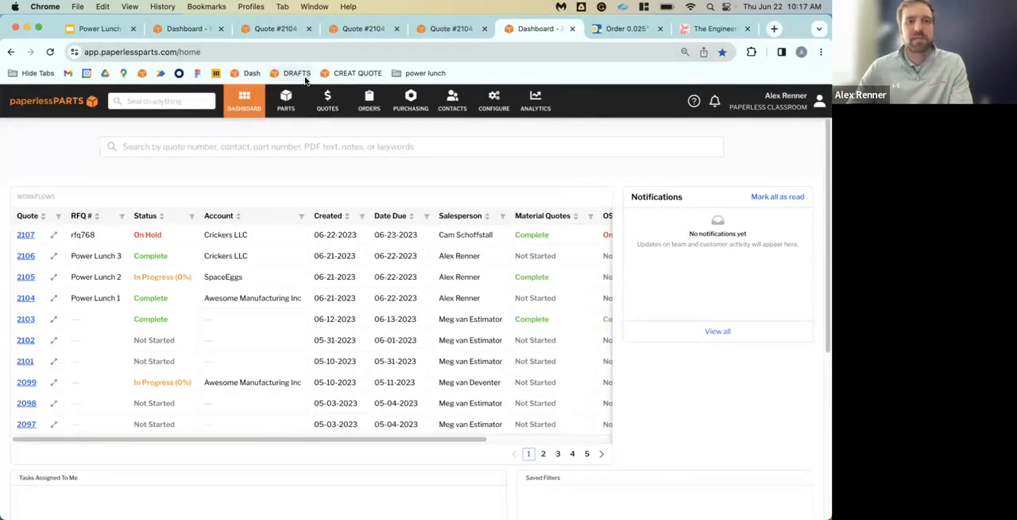
click(305, 80)
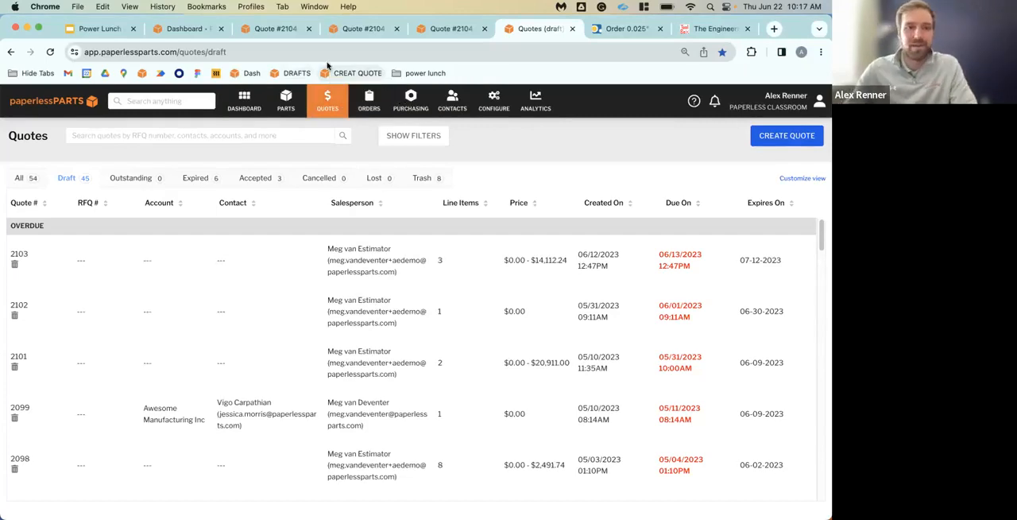
click(333, 73)
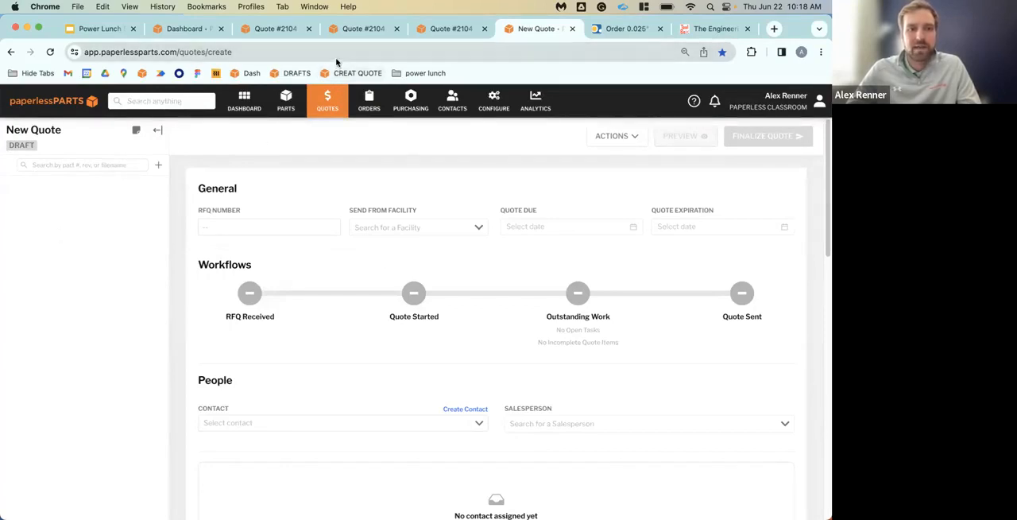
Add the new quote page to the bookmarks bar as a bookmark after the power lunch folder
click(187, 52)
drag(187, 52, 460, 73)
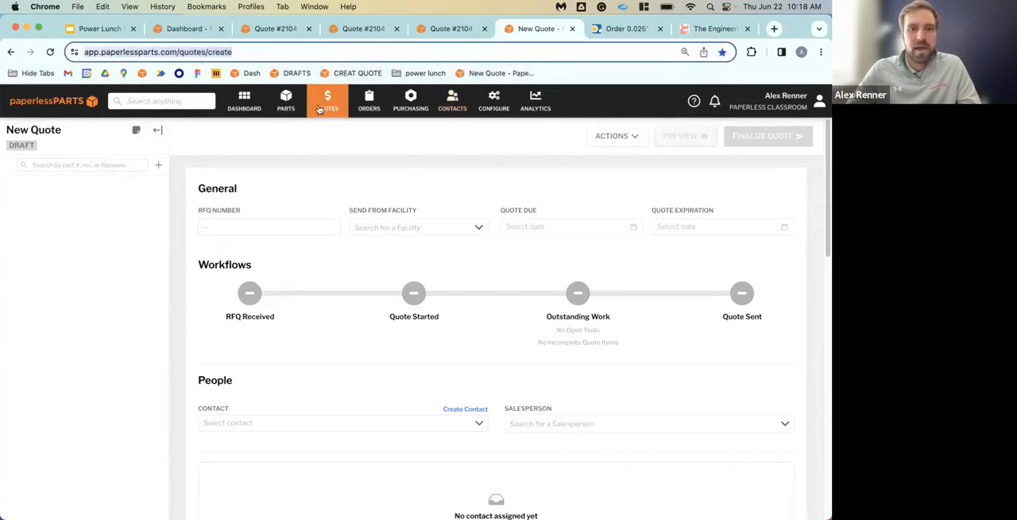
click(326, 73)
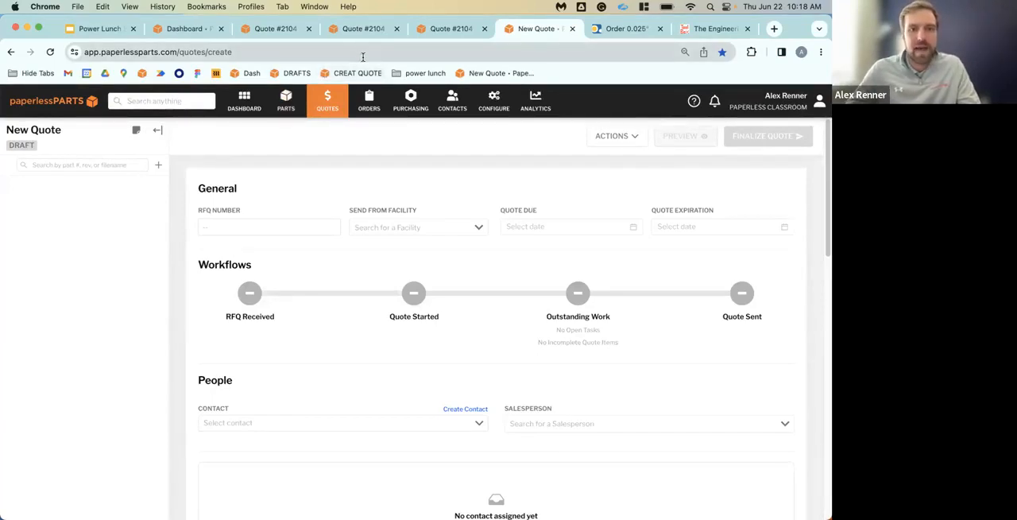
Duplicate the browser tab showing the main page of Quote #2104
click(278, 27)
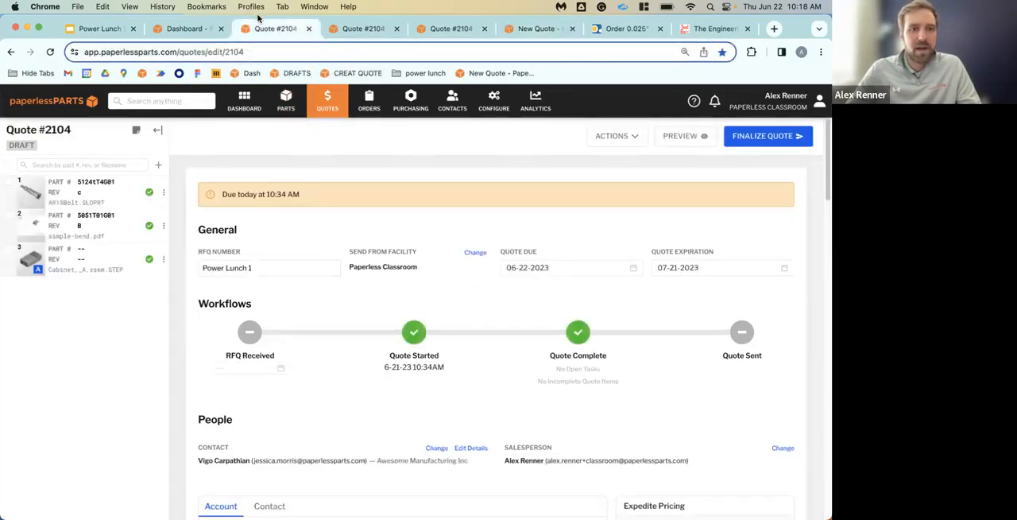
right_click(266, 25)
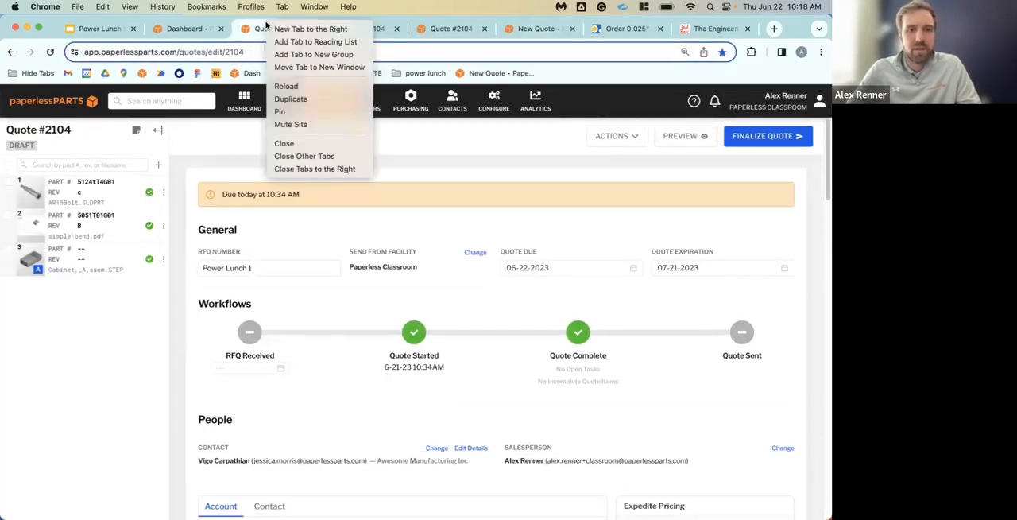
click(307, 100)
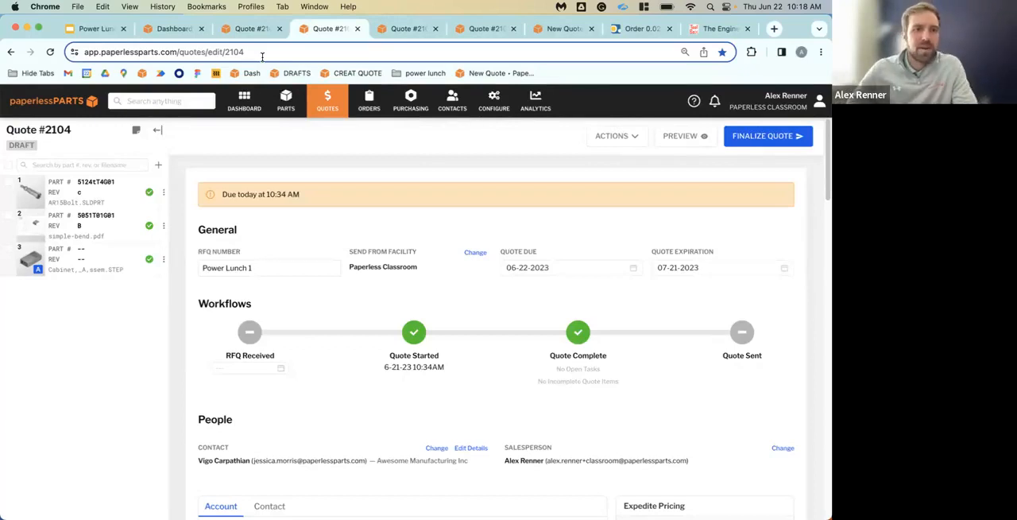
Highlight the page address of the duplicated quote, its ending quote number, and the same number in the quote heading
mouse_move(86, 52)
mouse_down()
mouse_move(271, 53)
mouse_move(82, 52)
mouse_up()
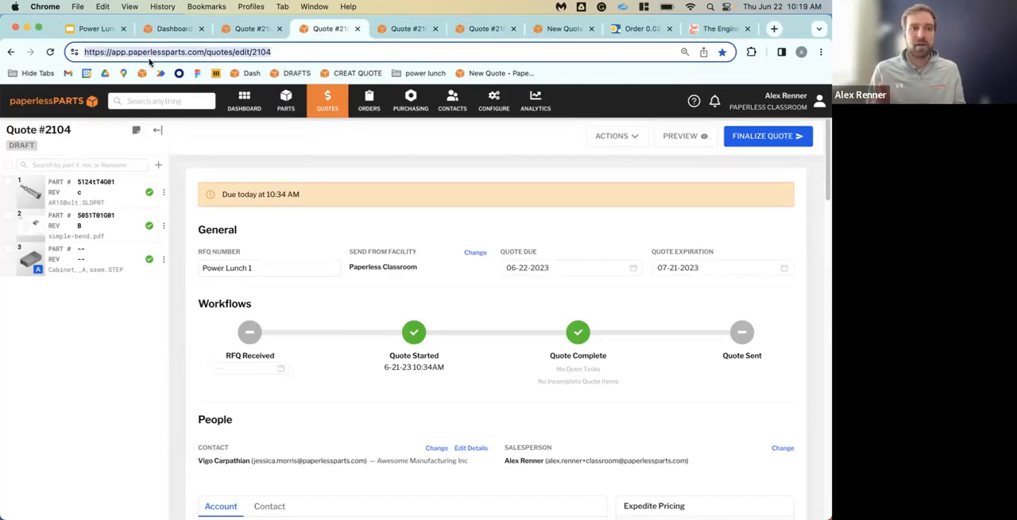
click(297, 53)
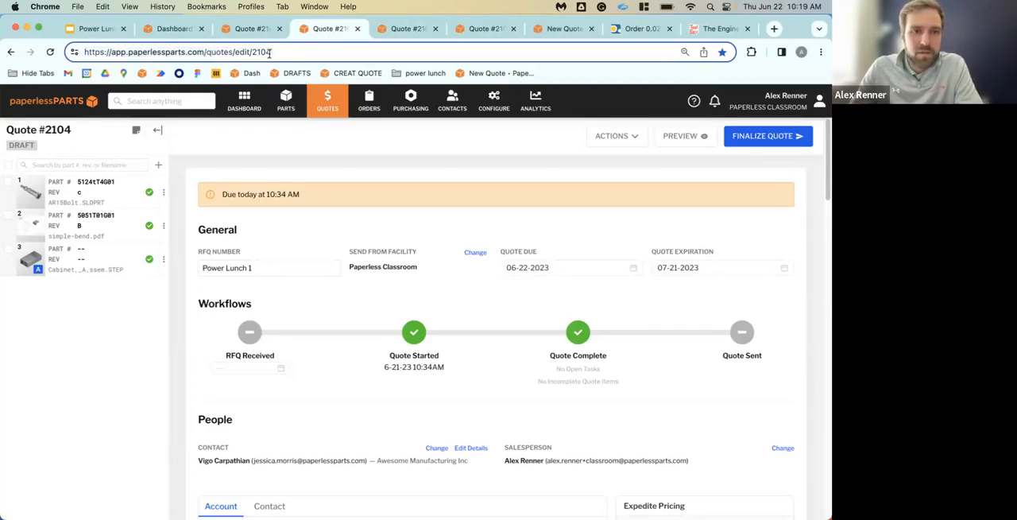
double_click(59, 129)
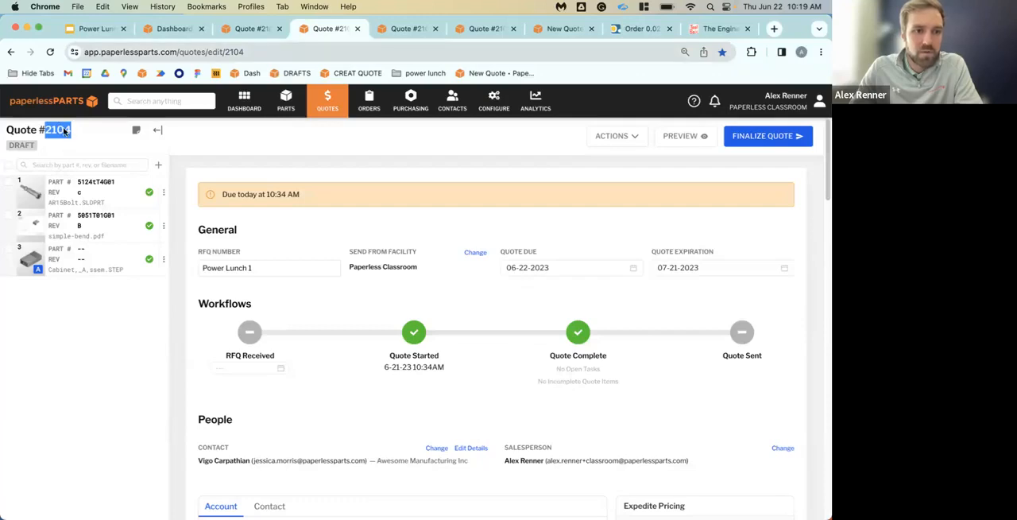
Open Quote #2105 by changing the quote number at the end of the current page address to 2105
double_click(230, 52)
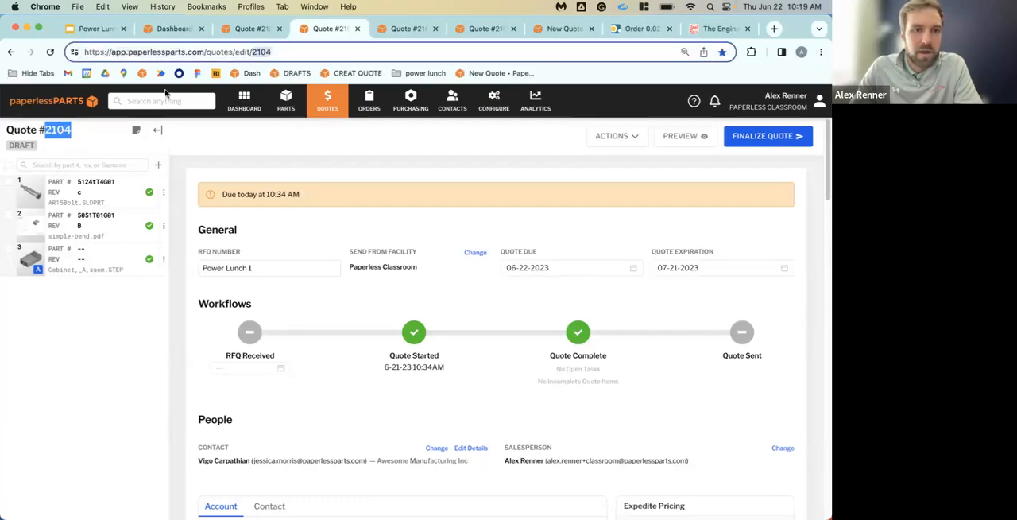
click(278, 56)
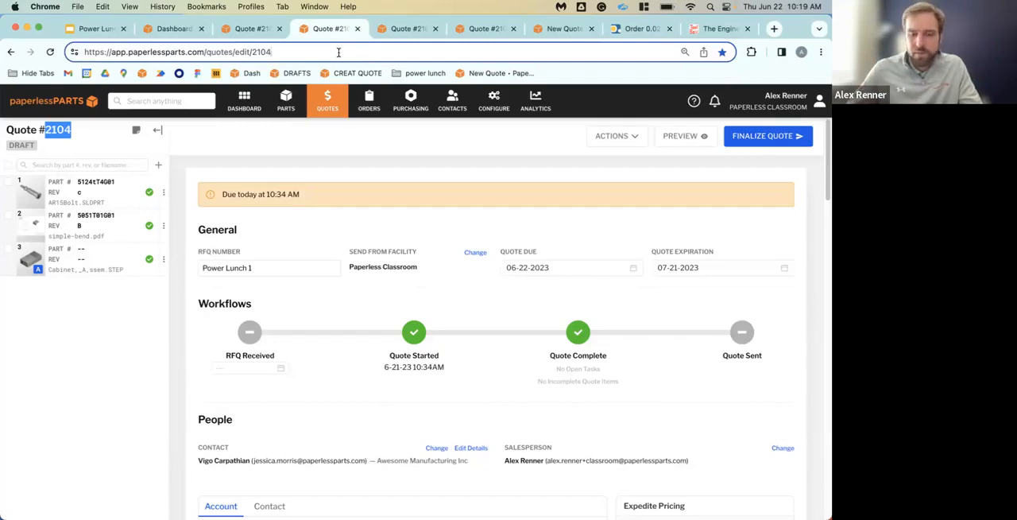
key(BackSpace)
text(5)
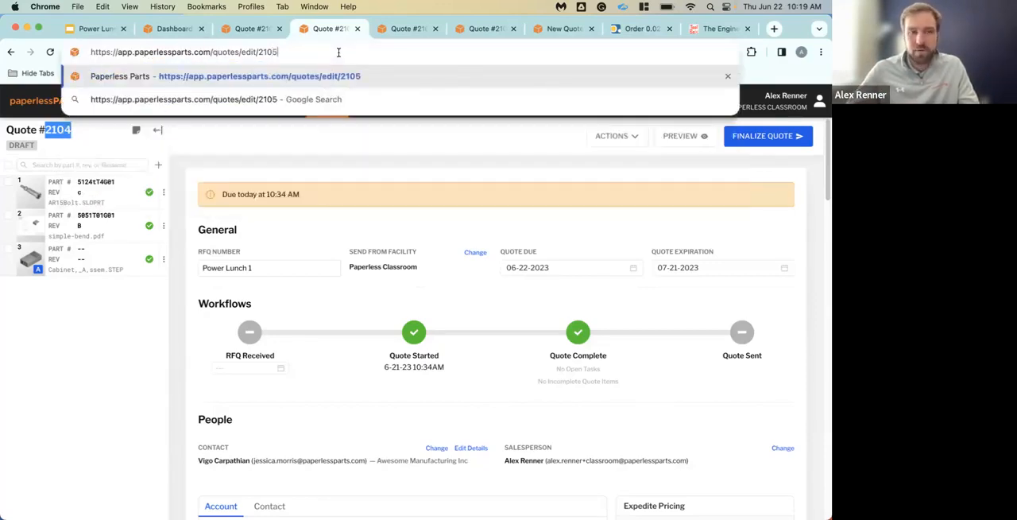
key(Return)
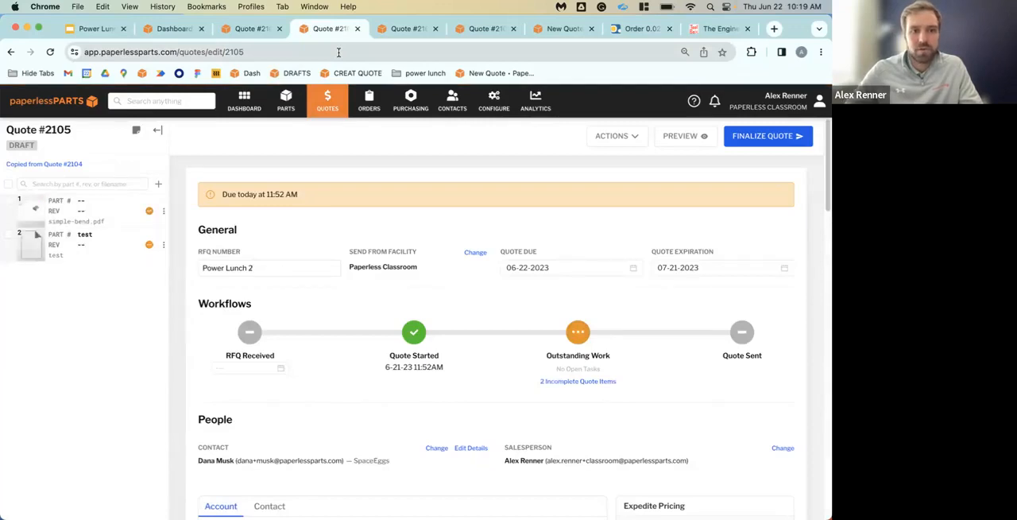
Open Quote #2106 by changing the number ending the page address, and save that quote as a bookmark at the end of the bookmarks bar
click(338, 52)
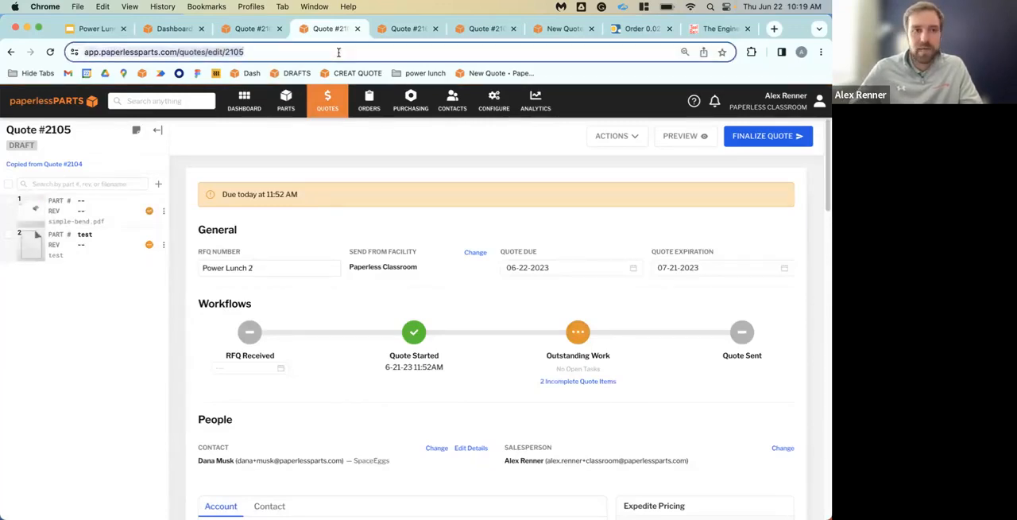
click(338, 52)
key(BackSpace)
text(6)
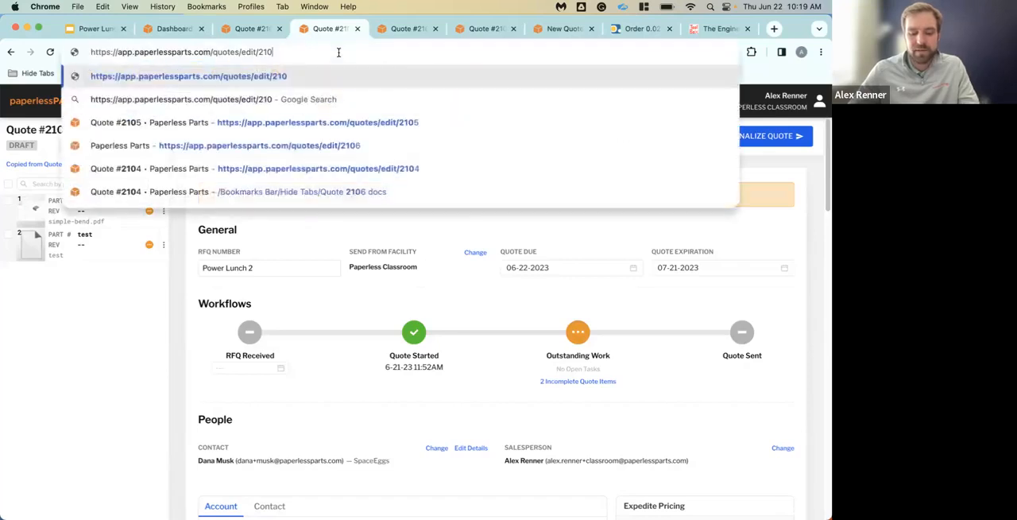
key(Return)
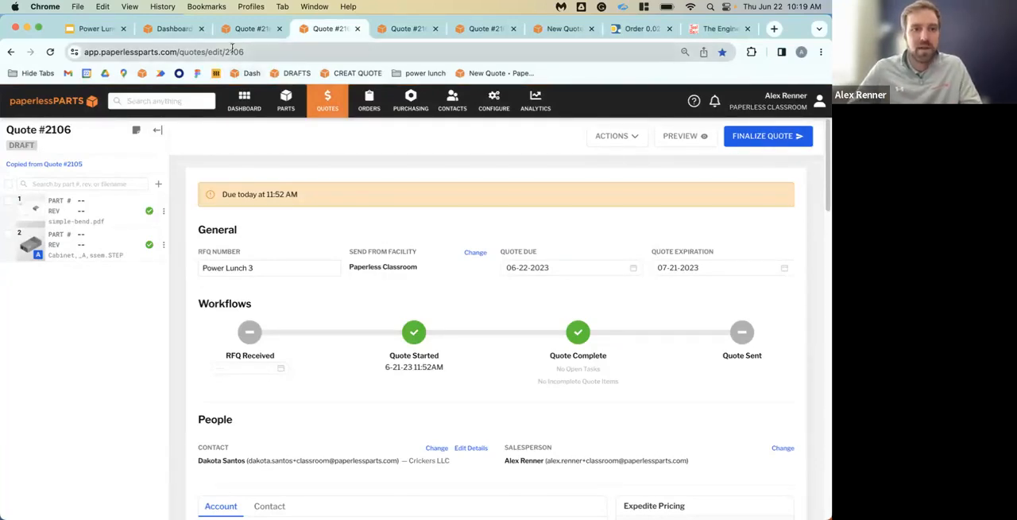
click(207, 52)
drag(206, 52, 568, 74)
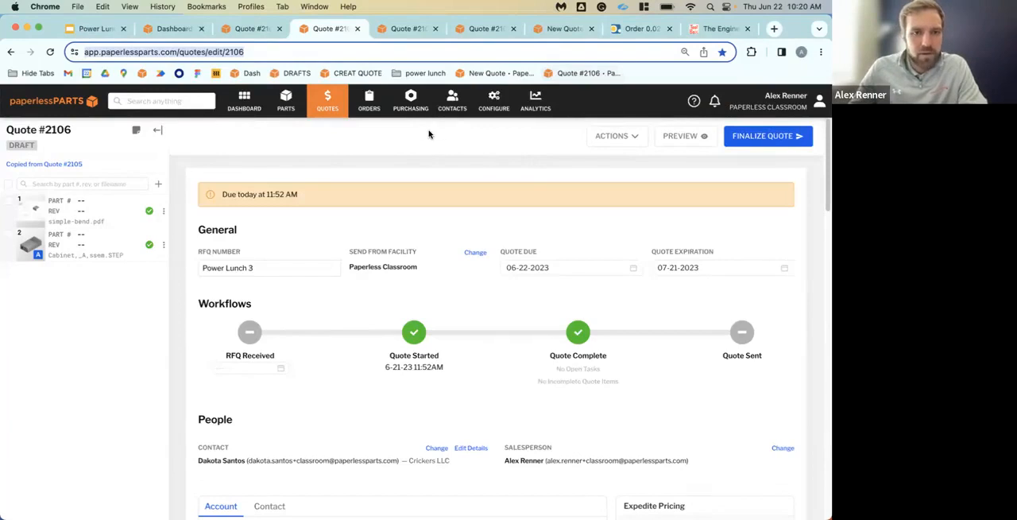
Filter the draft quotes list to show only quotes whose salesperson is the signed-in account holder
click(336, 107)
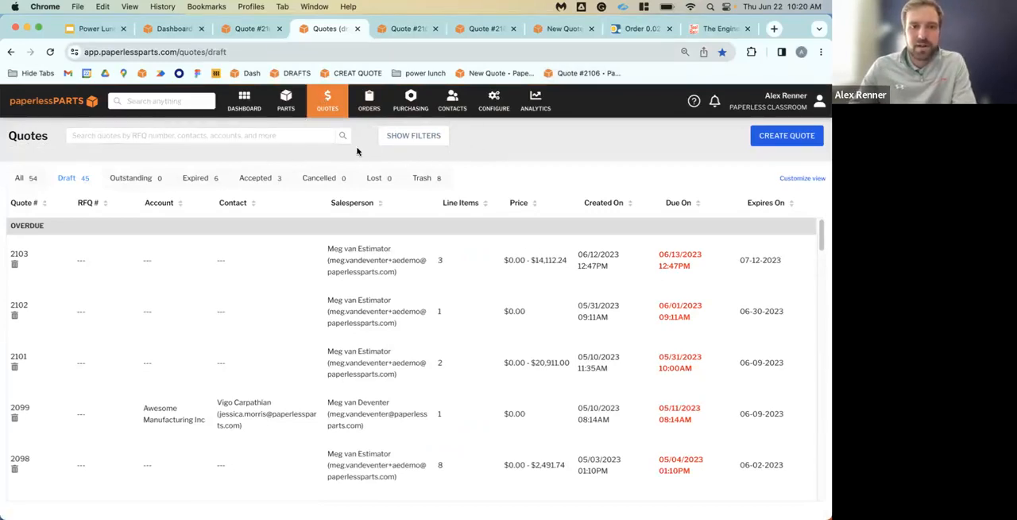
click(429, 136)
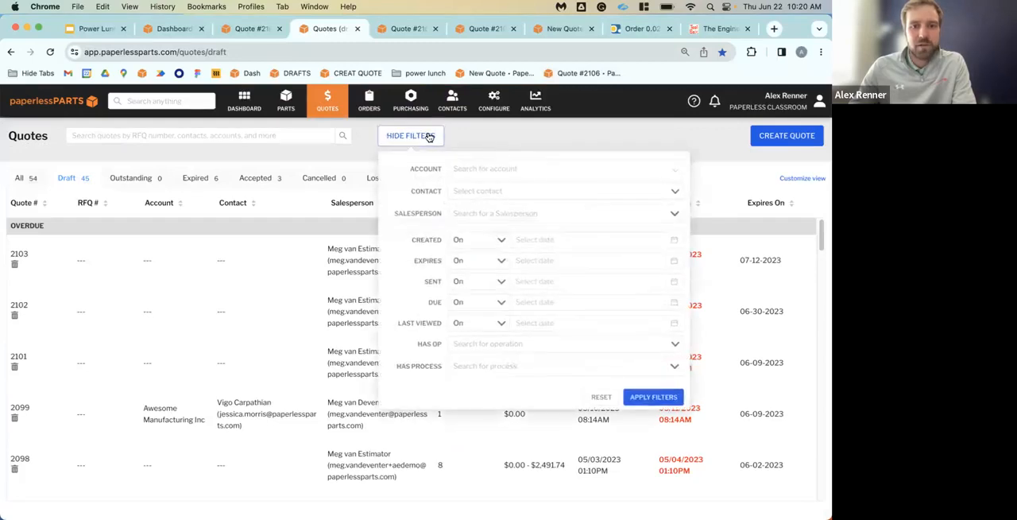
click(503, 218)
text(re)
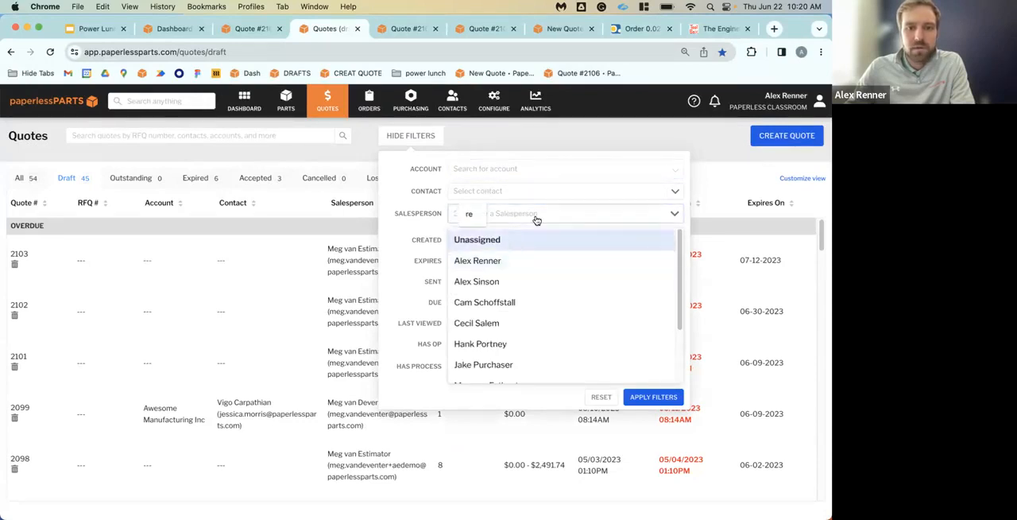
click(535, 222)
click(535, 222)
click(534, 260)
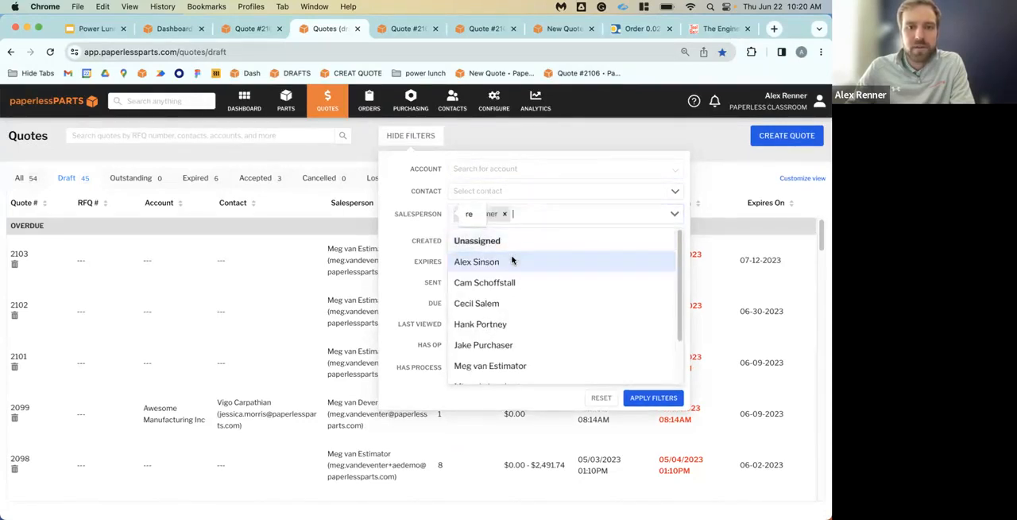
click(669, 399)
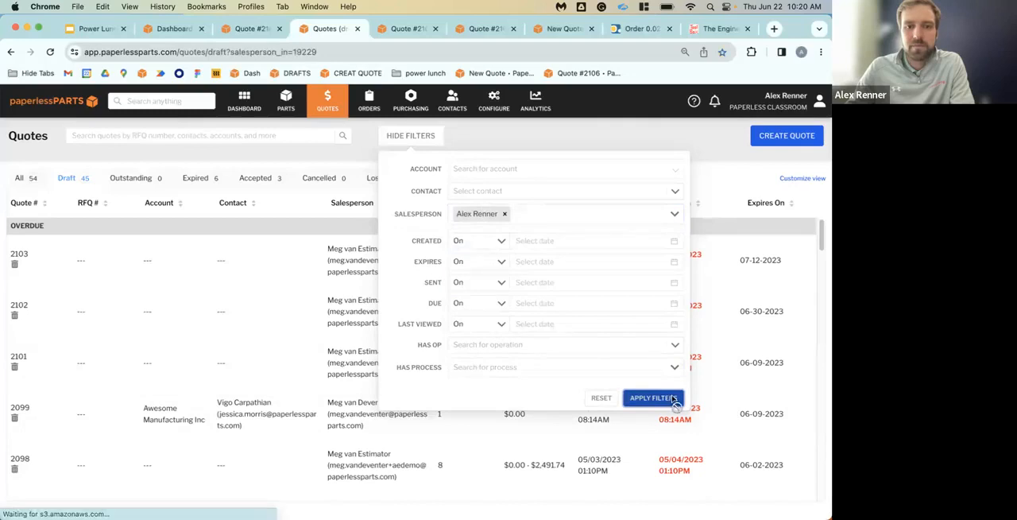
click(693, 133)
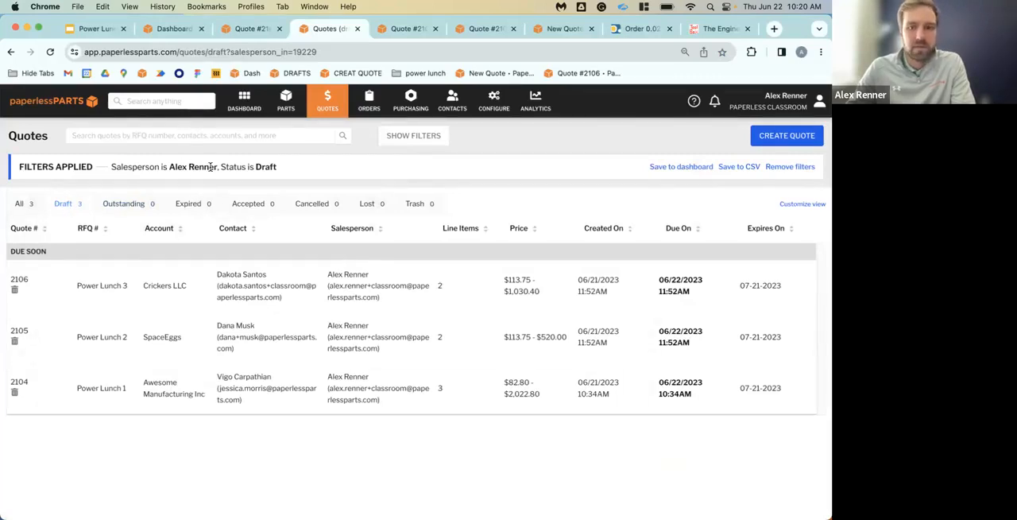
Save the applied salesperson filter to the dashboard under the name My Draft Quotes
click(659, 167)
click(656, 202)
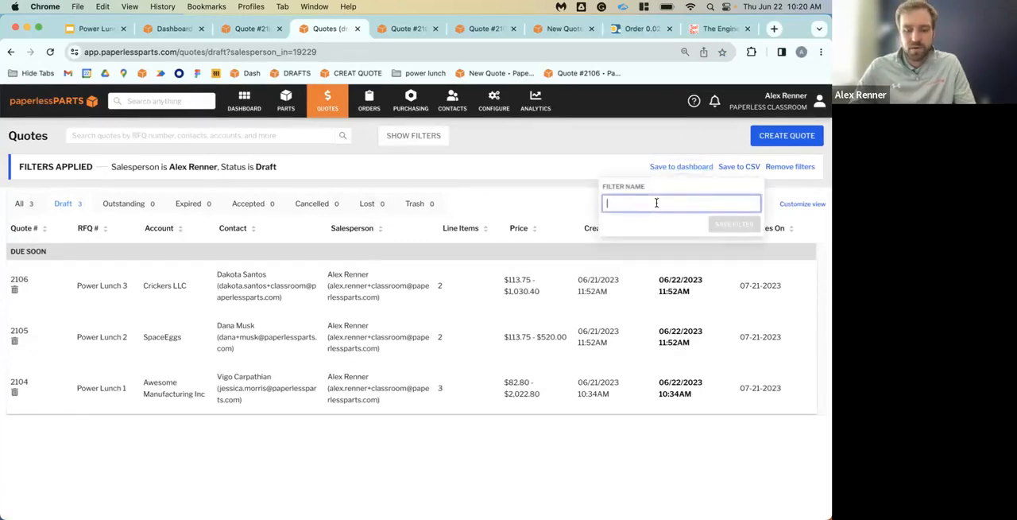
text(M)
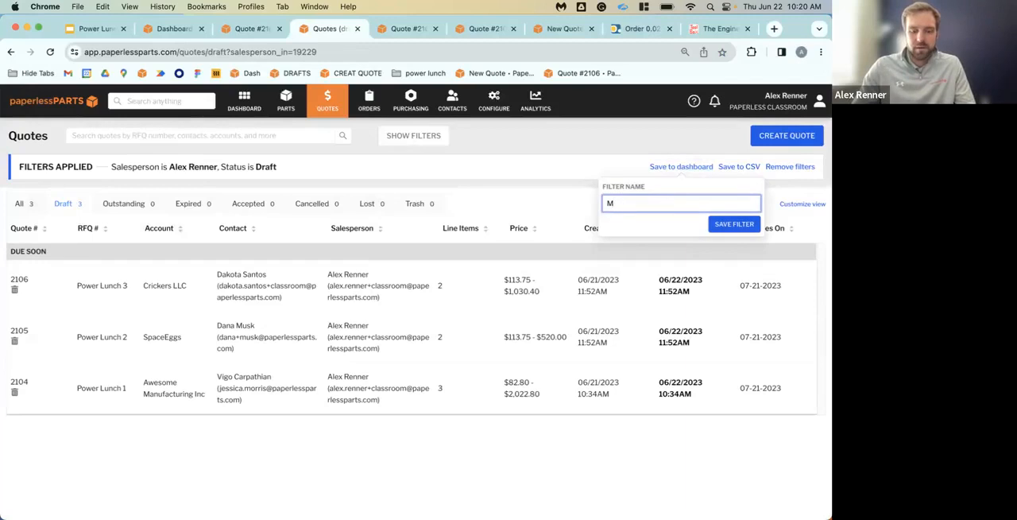
text(uyy Draft Quotes)
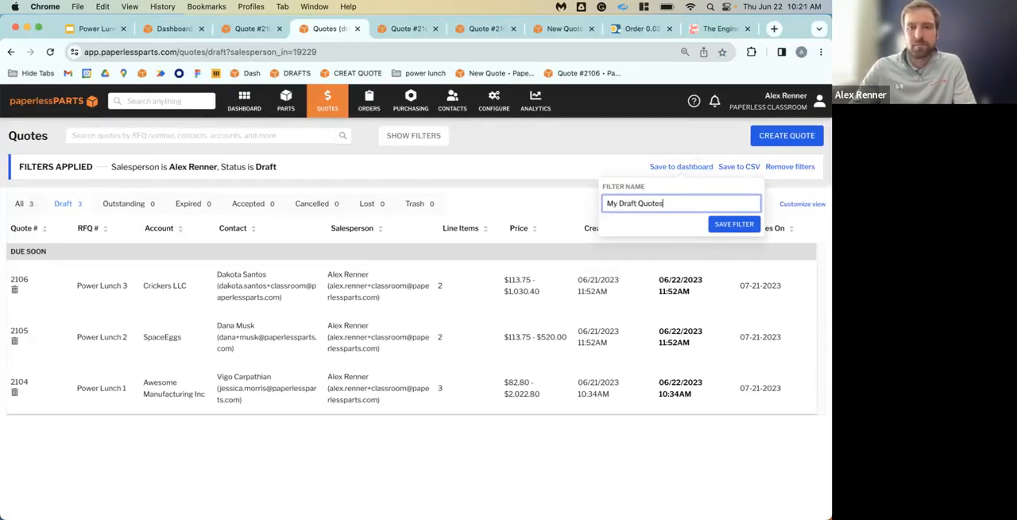
click(734, 224)
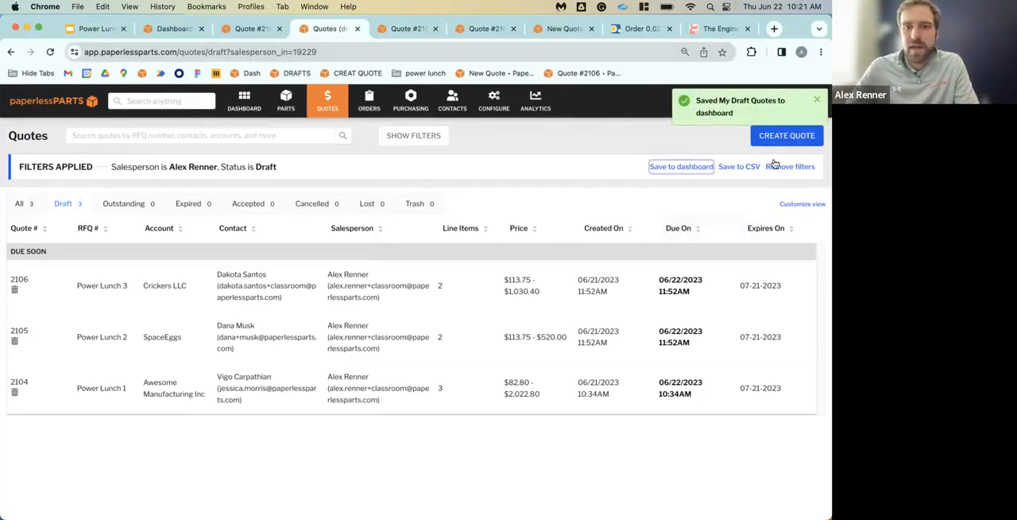
Clear the applied filter and refilter draft quotes by the same salesperson plus processes 5-axis milling, CNC Milling, CNC Milling (5-Axis) and CNC Turning
click(798, 166)
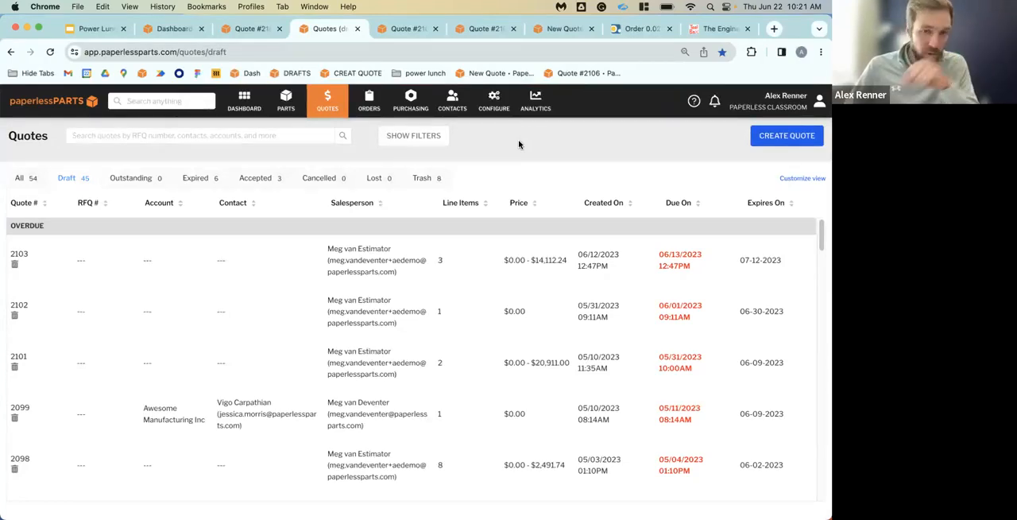
click(412, 141)
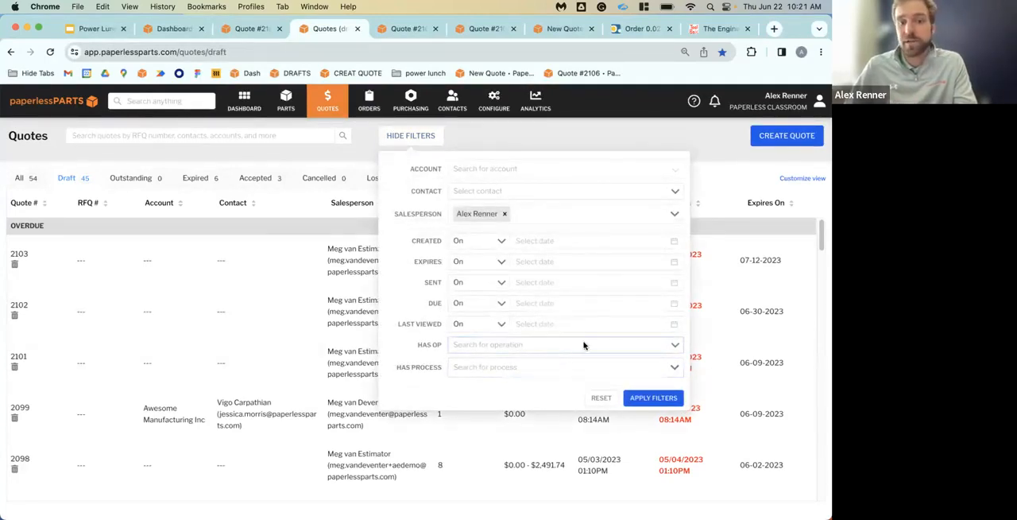
click(575, 373)
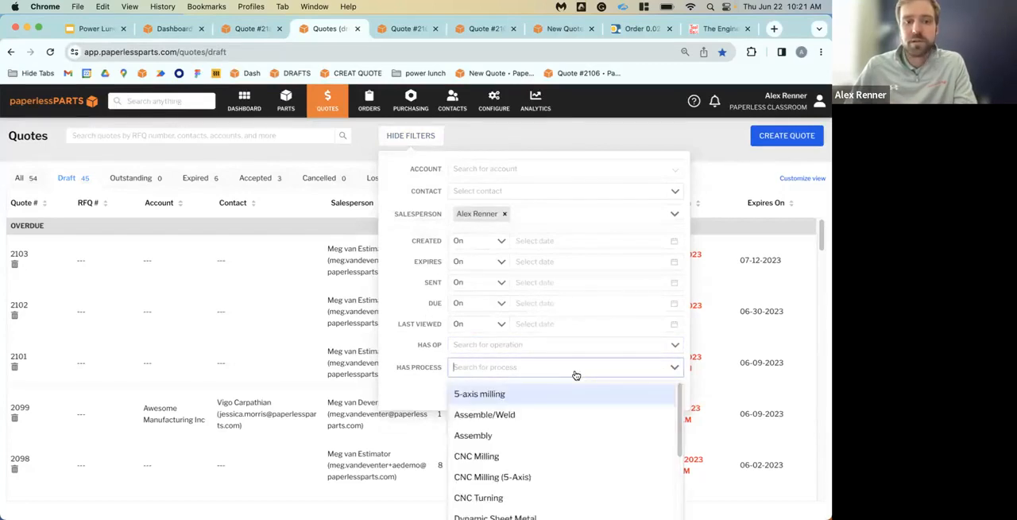
click(516, 395)
click(533, 435)
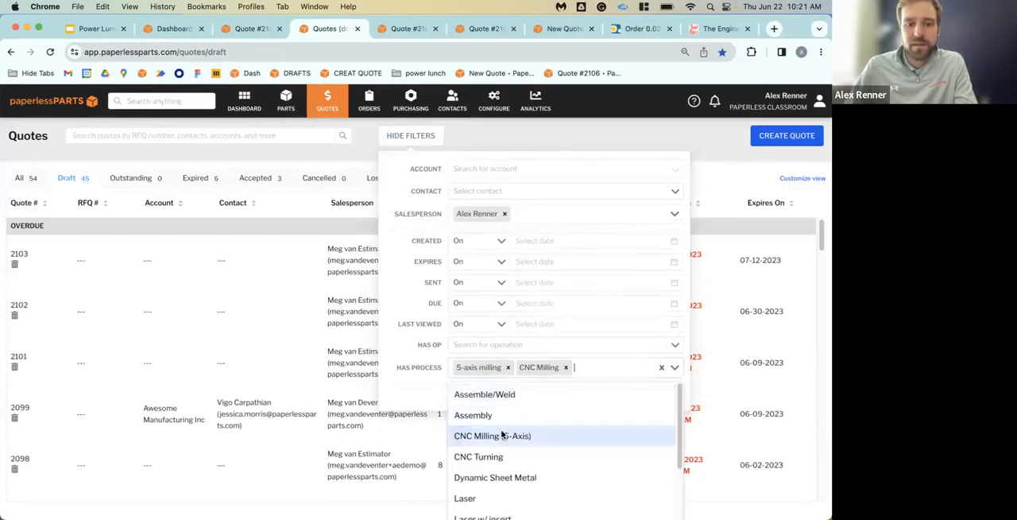
click(529, 437)
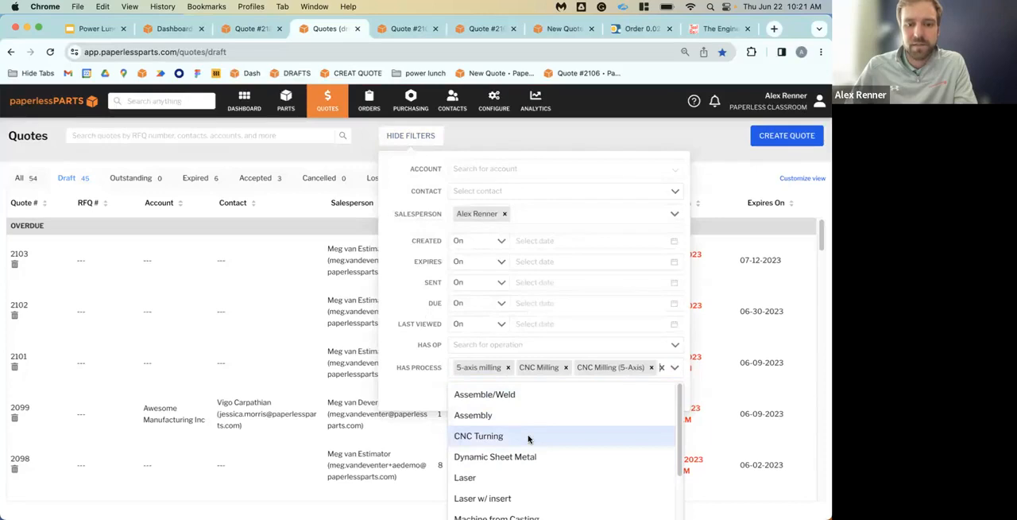
click(529, 438)
click(577, 397)
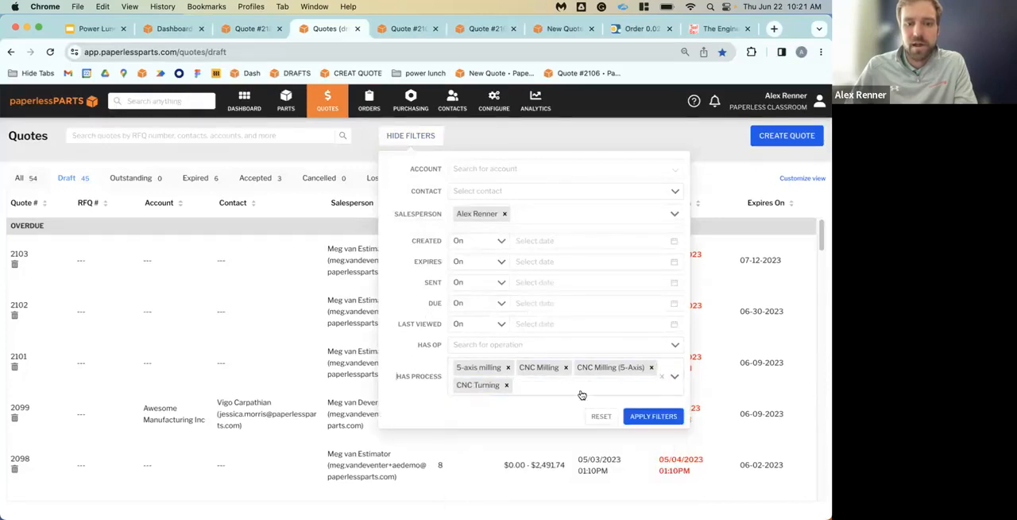
click(653, 418)
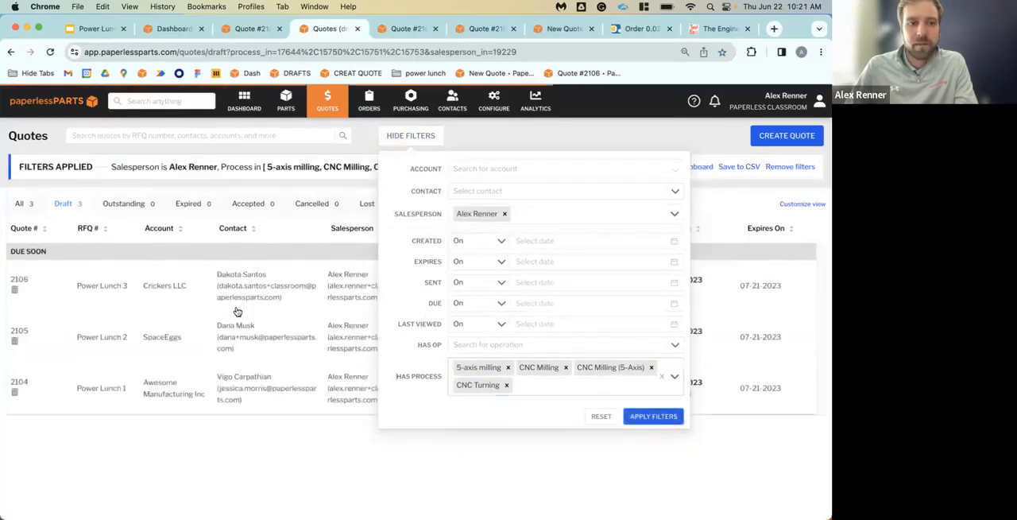
click(253, 444)
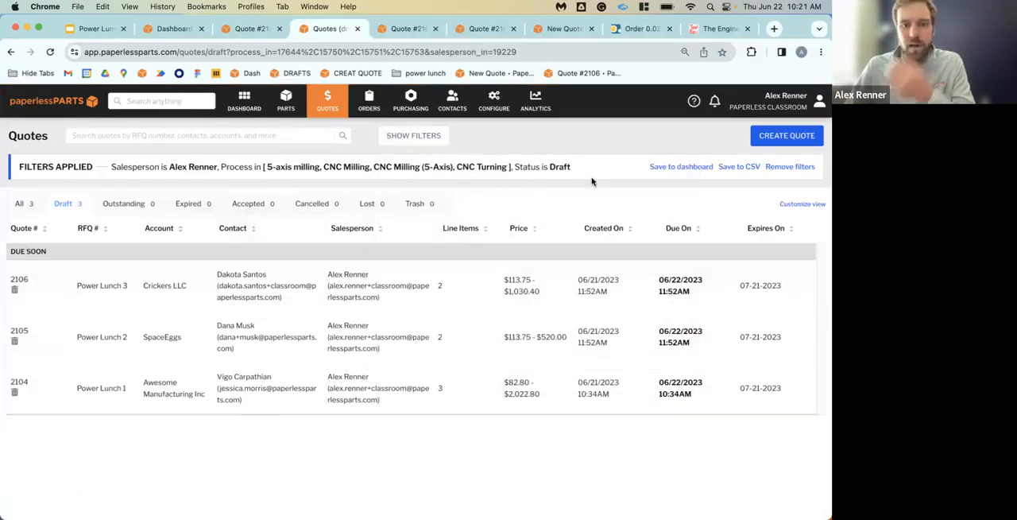
Save the salesperson and process filter to the dashboard under the name Machining Quotes
click(679, 166)
click(666, 204)
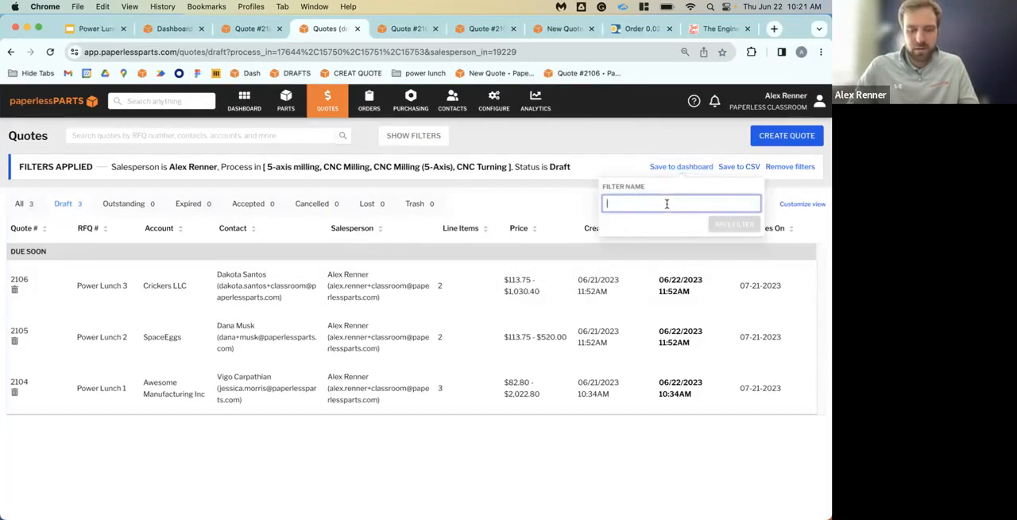
text(Sheet)
key(BackSpace)
key(BackSpace)
key(BackSpace)
key(BackSpace)
key(BackSpace)
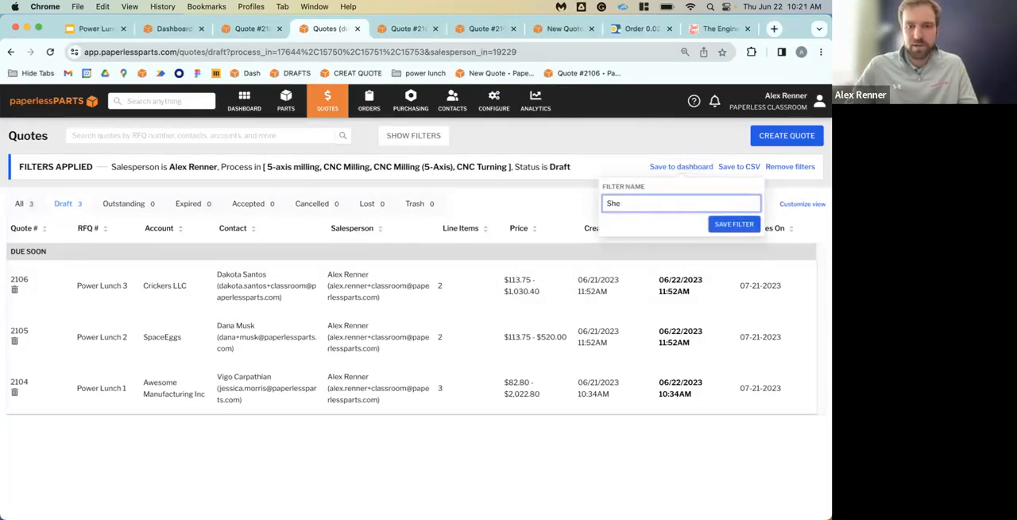
text(Machining Quotes)
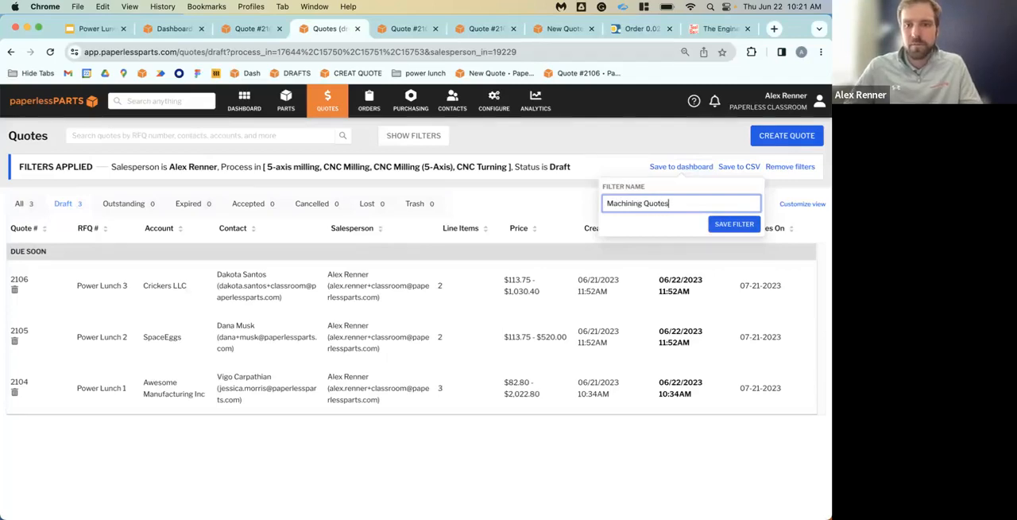
click(735, 226)
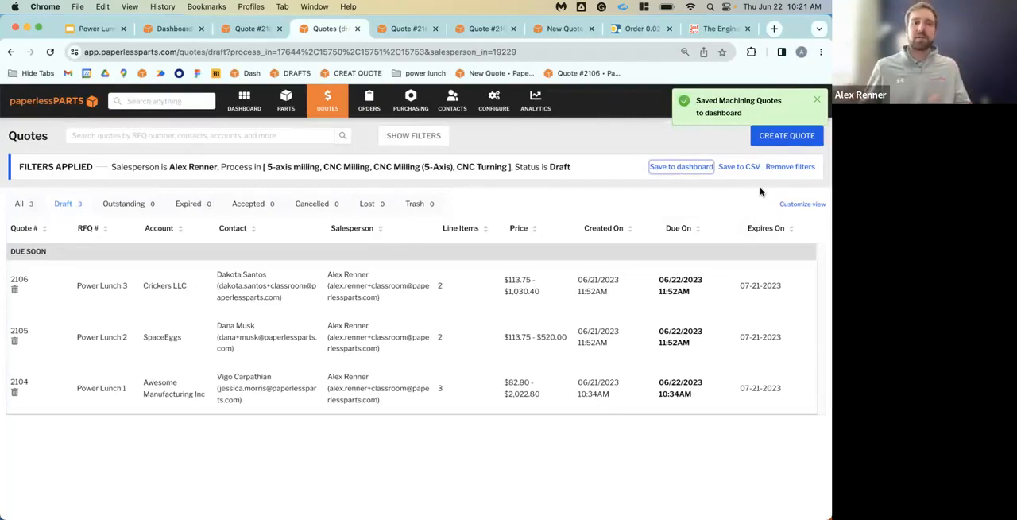
Open the saved My Draft Quotes filter from the dashboard, and remove its filters to return to the full draft quotes list
click(250, 102)
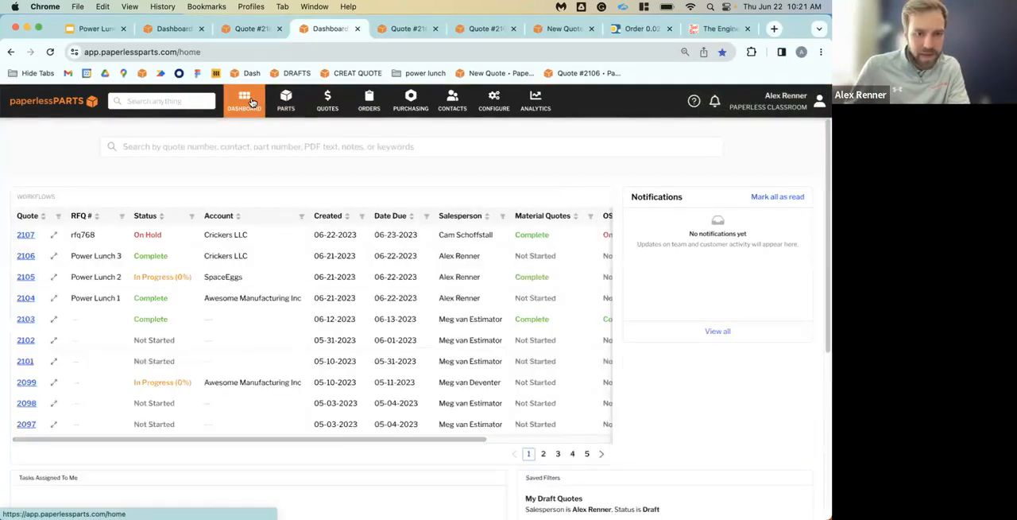
scroll(487, 304, down, 3)
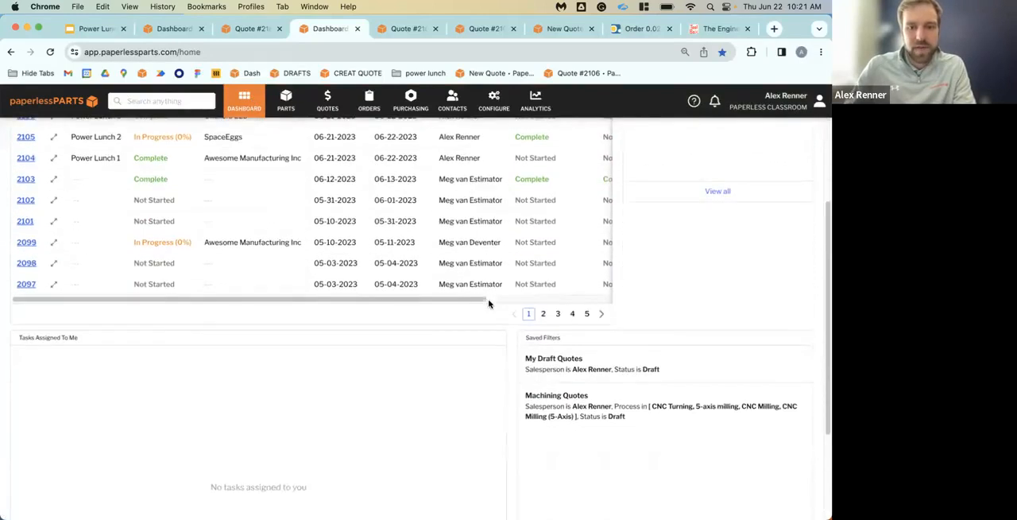
click(618, 370)
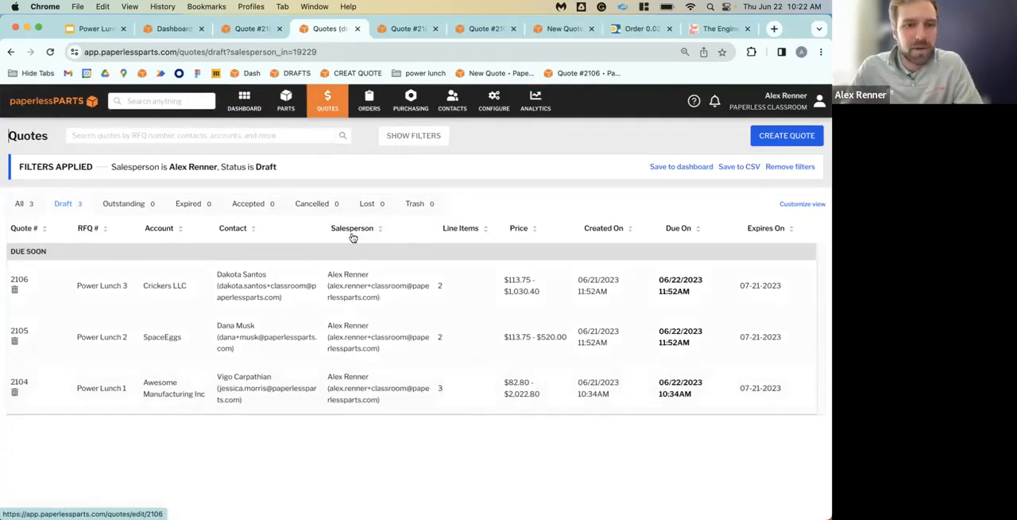
click(786, 166)
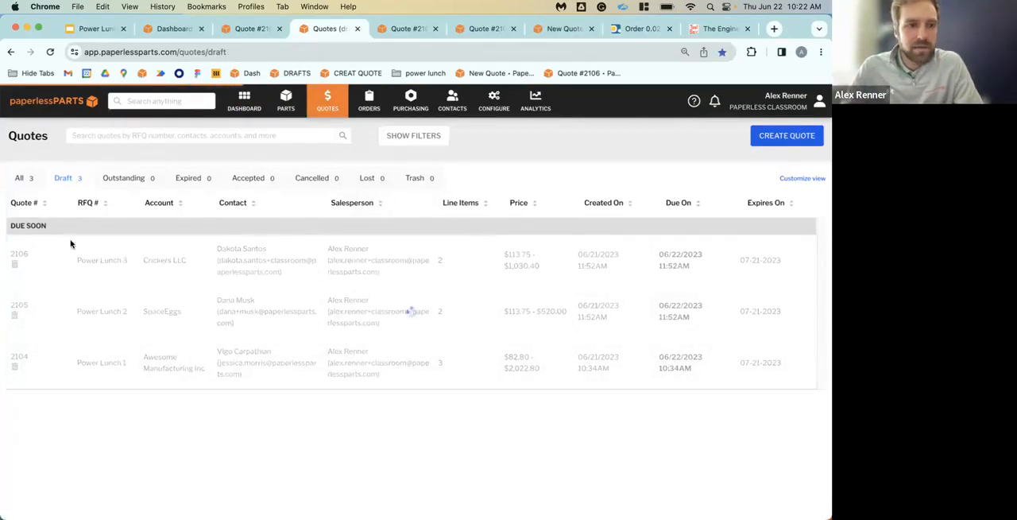
click(83, 180)
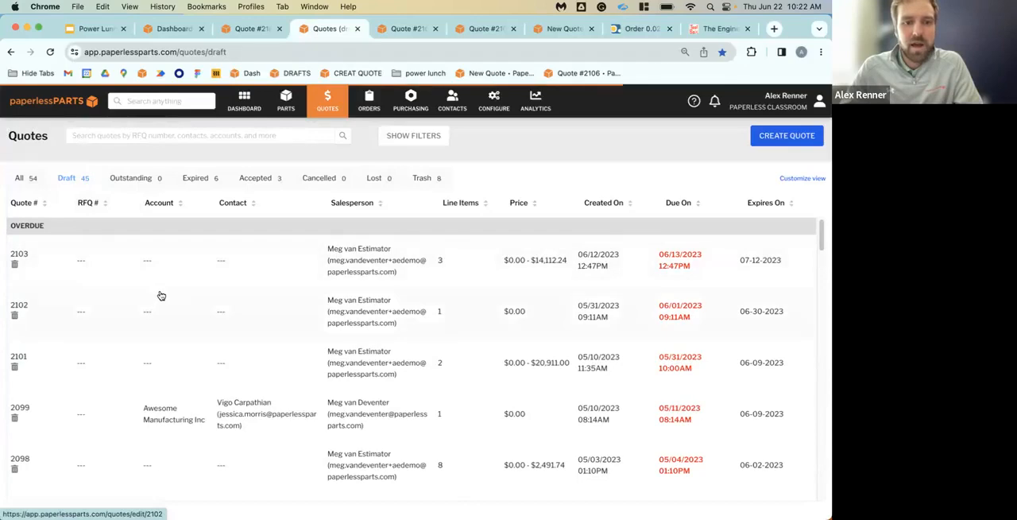
scroll(178, 326, down, 5)
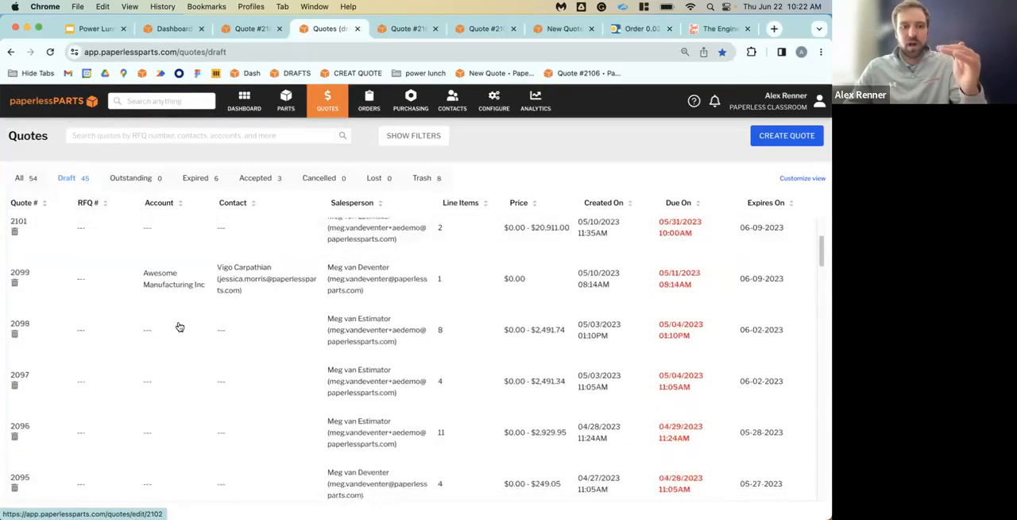
scroll(178, 326, down, 3)
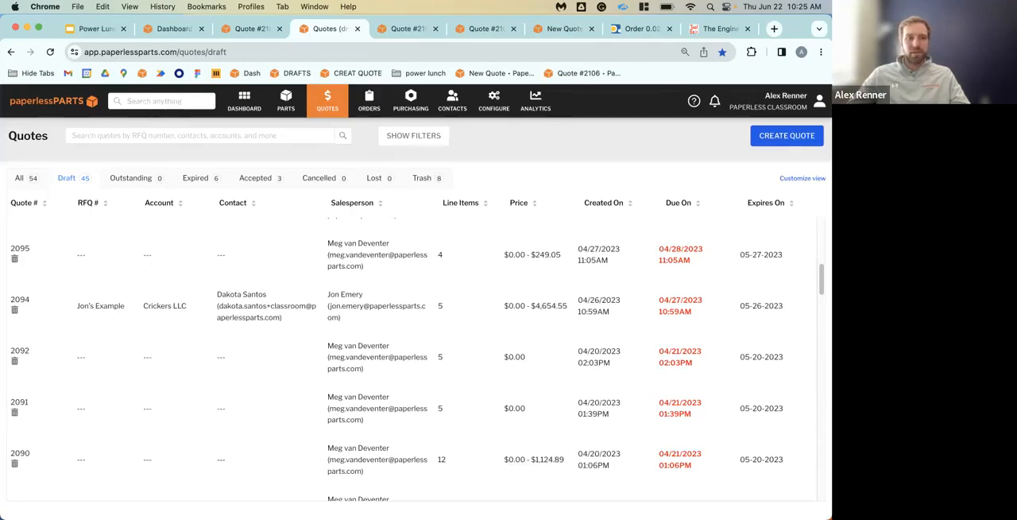
click(331, 100)
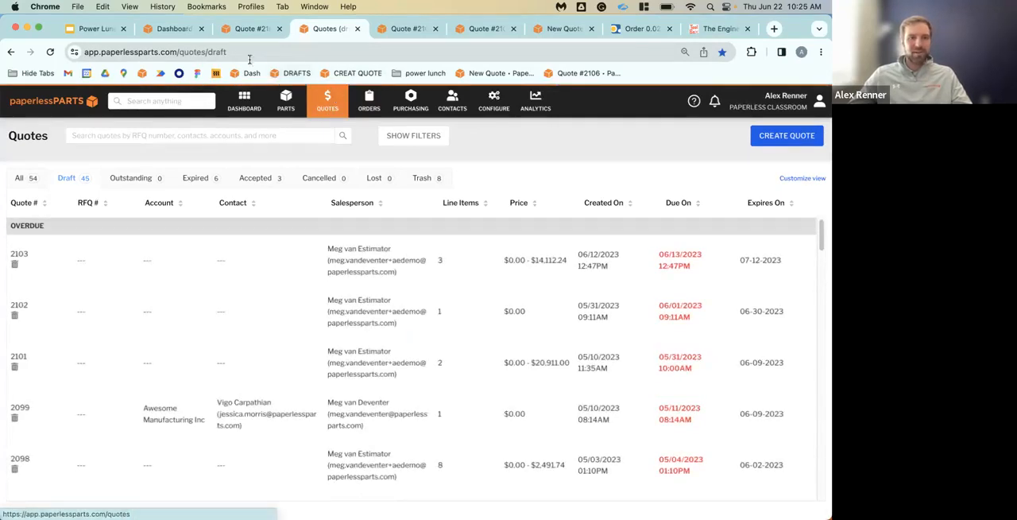
Open part 5124tT4G01 (AR15Bolt.SLDPRT) from quote #2104 in the part viewer, and duplicate the viewer's browser tab
click(236, 29)
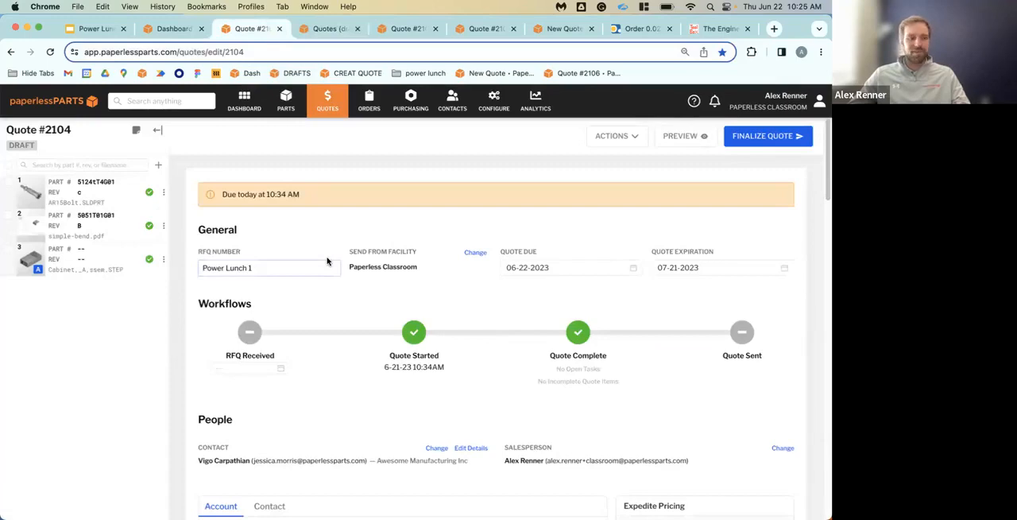
scroll(345, 286, down, 10)
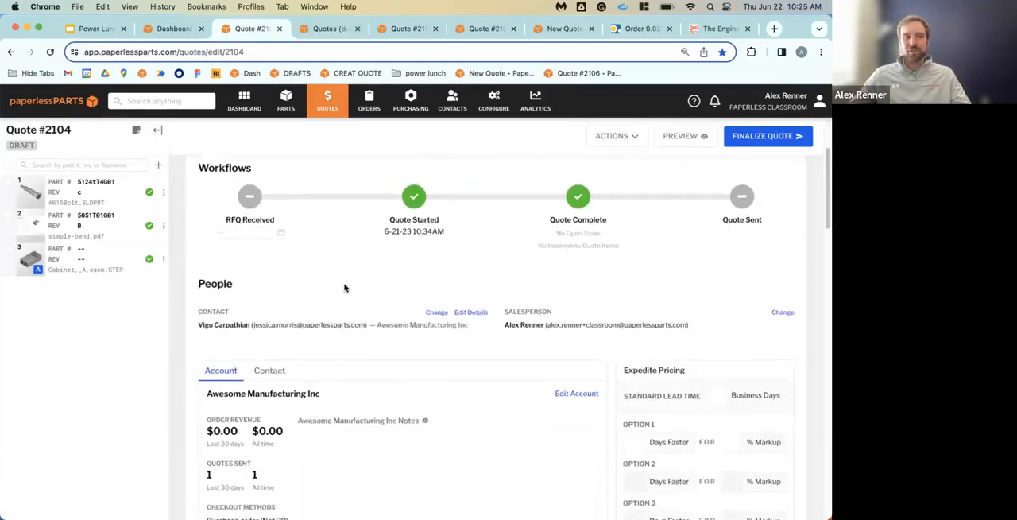
scroll(345, 288, down, 6)
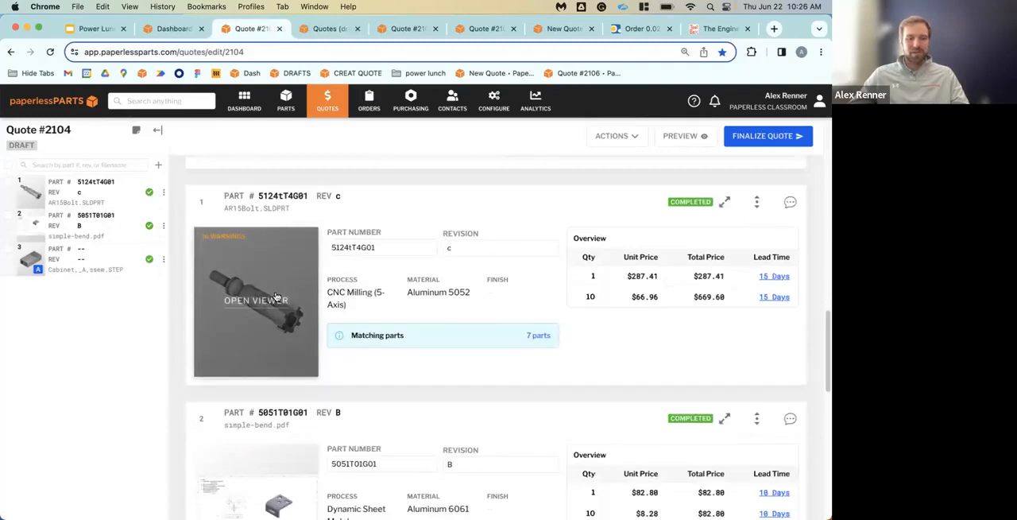
click(270, 302)
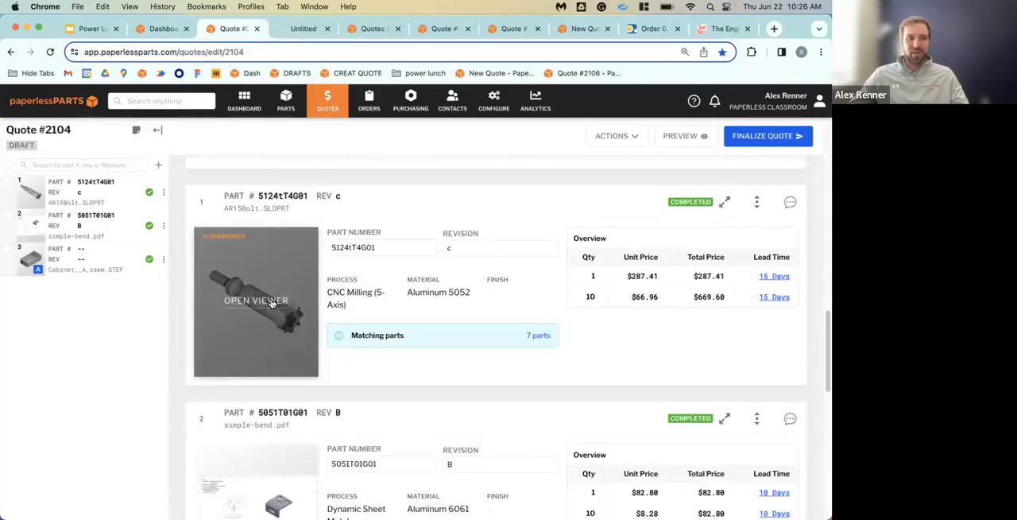
click(306, 29)
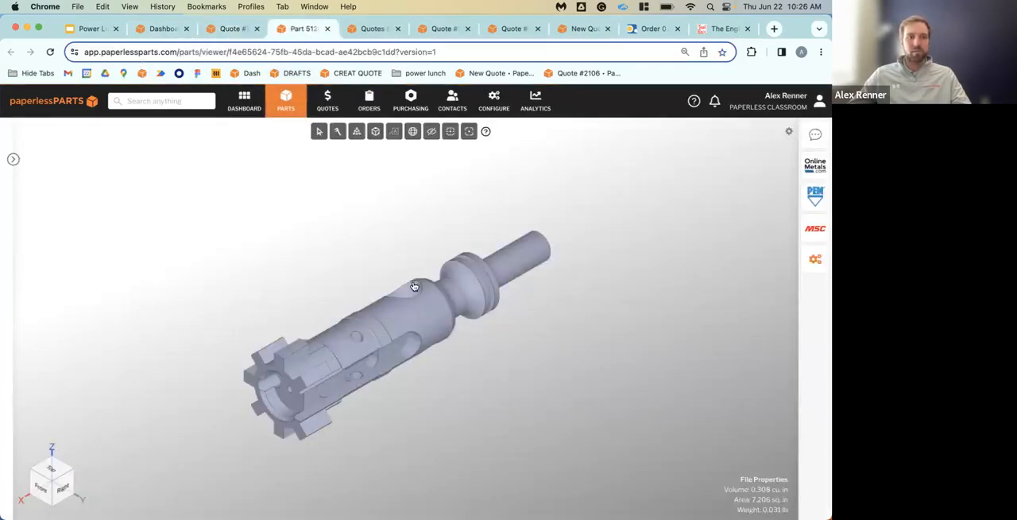
right_click(313, 25)
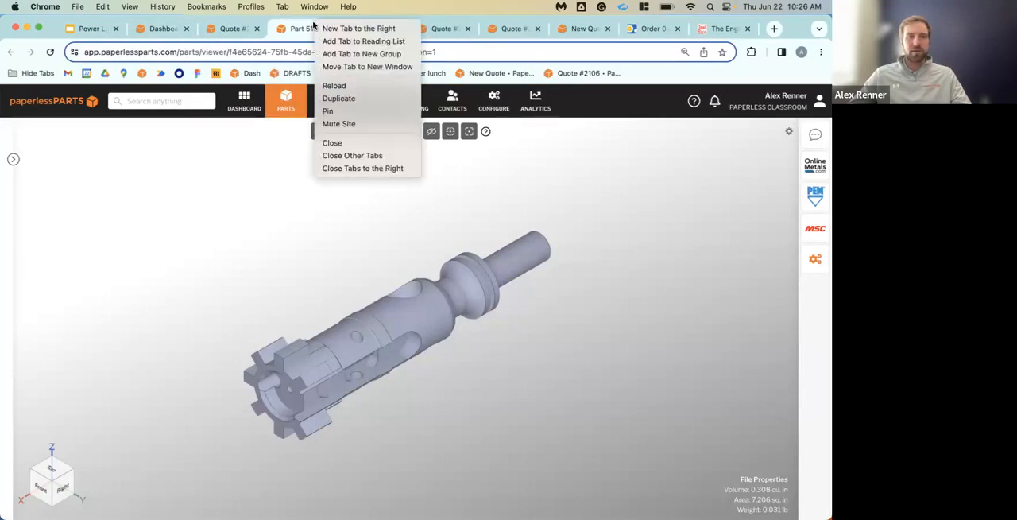
click(351, 99)
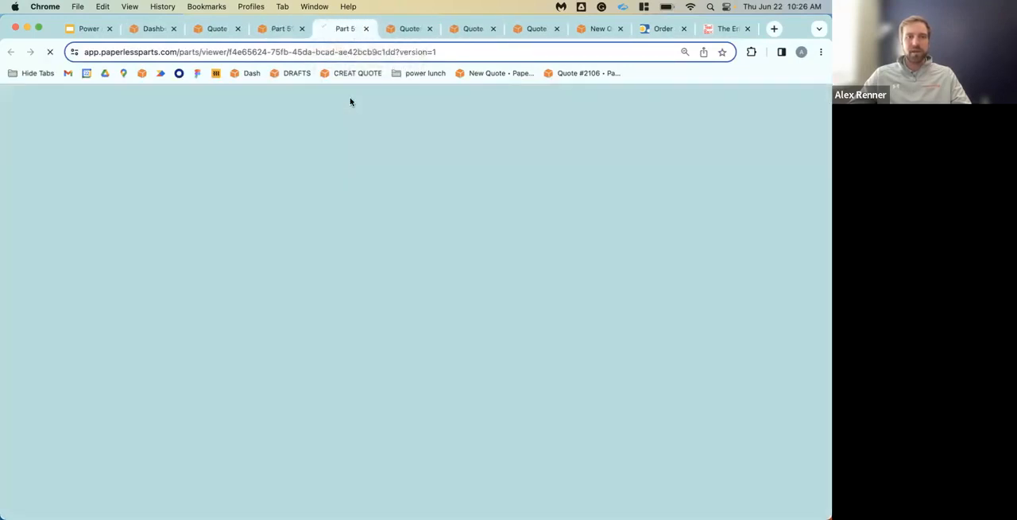
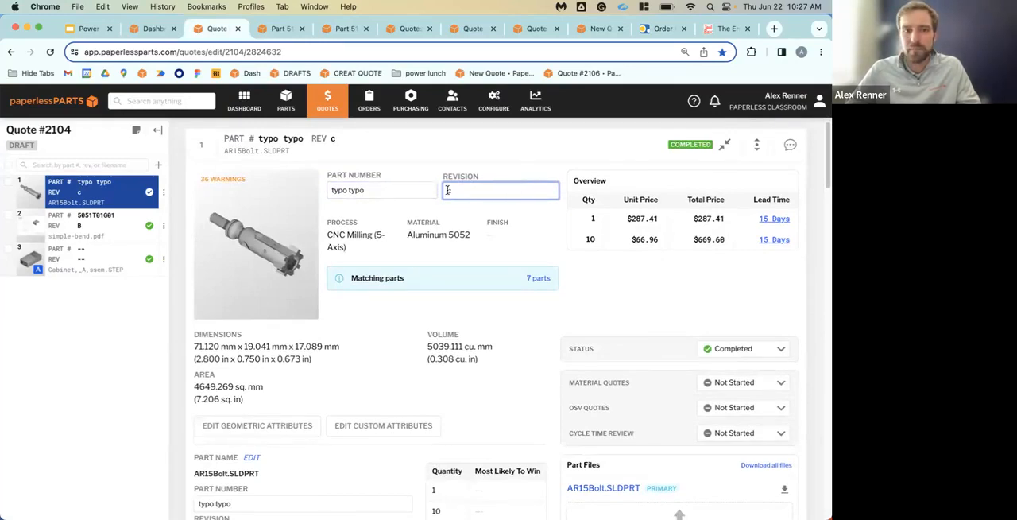
Clear the revision of the AR15Bolt.SLDPRT line item and set its part number to "correct part number here now"
key(BackSpace)
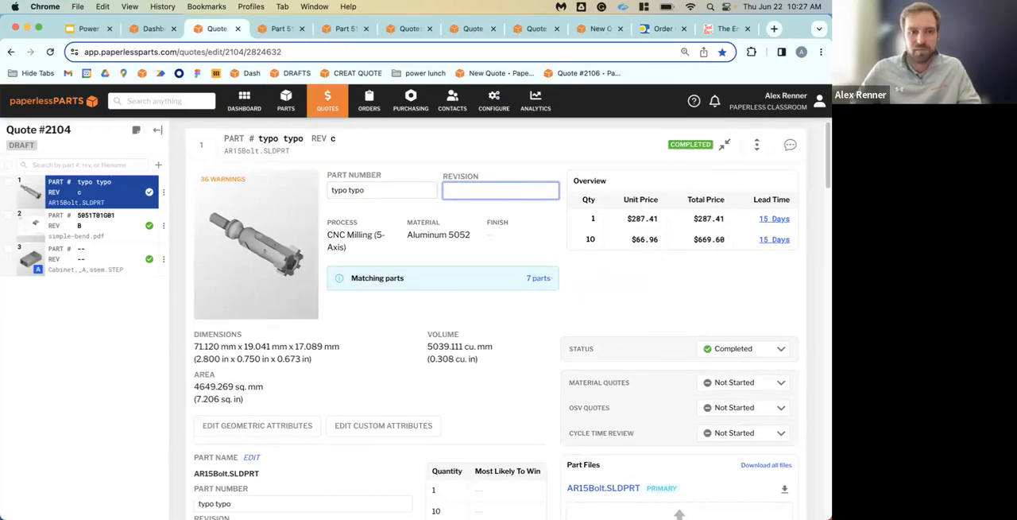
click(407, 191)
drag(372, 190, 297, 192)
text(corr)
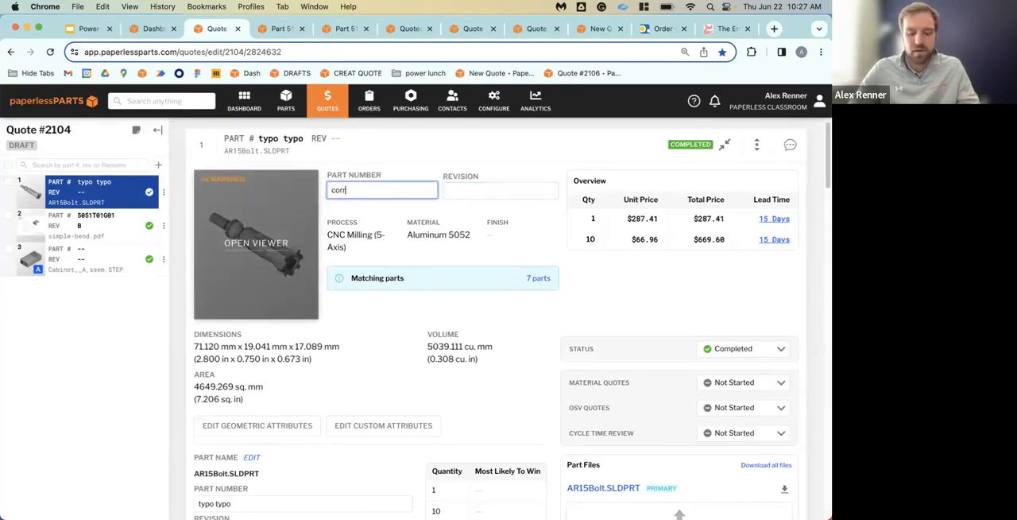
text(ect part number here now)
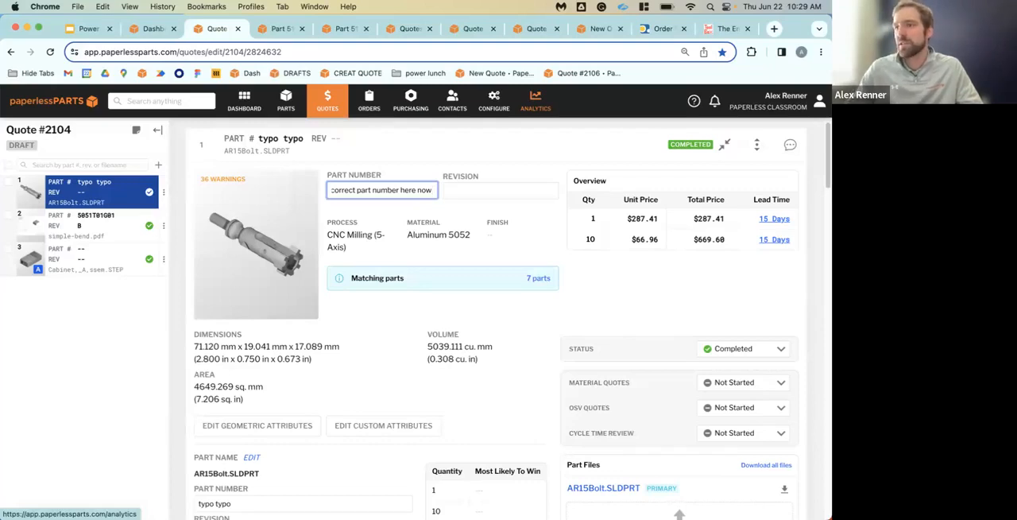
Open the Cabinet,_A,ssem.STEP line item and expand its Base_Assem.step and Top_Assem.step subassemblies
click(77, 261)
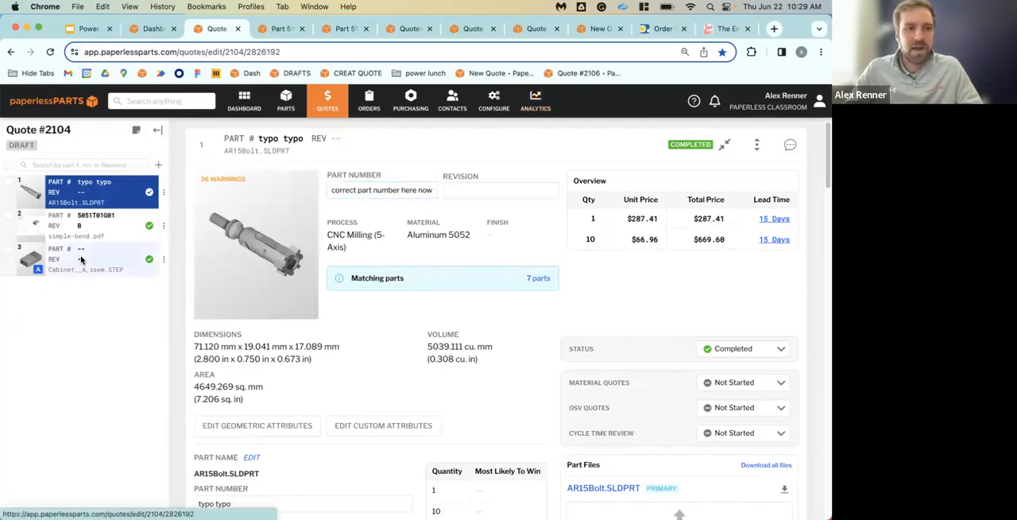
click(81, 260)
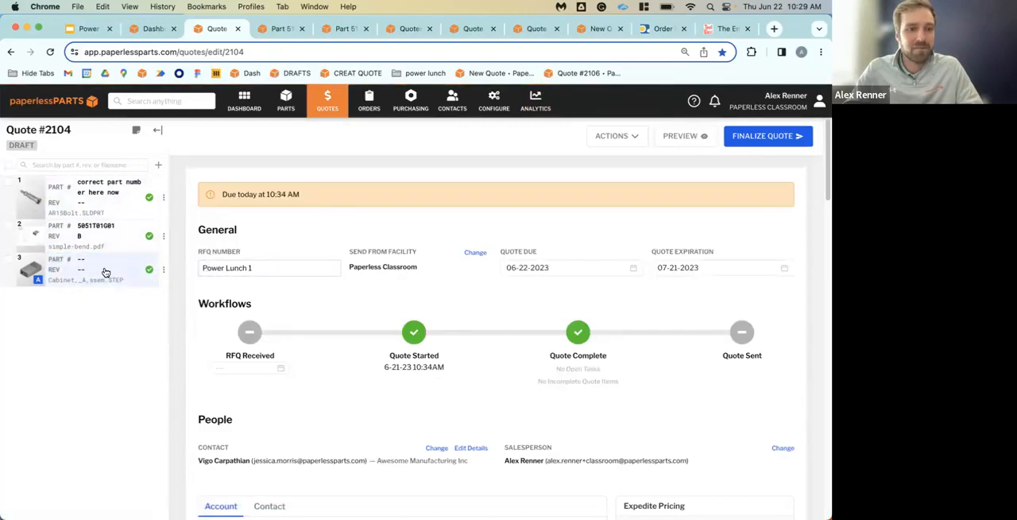
click(105, 272)
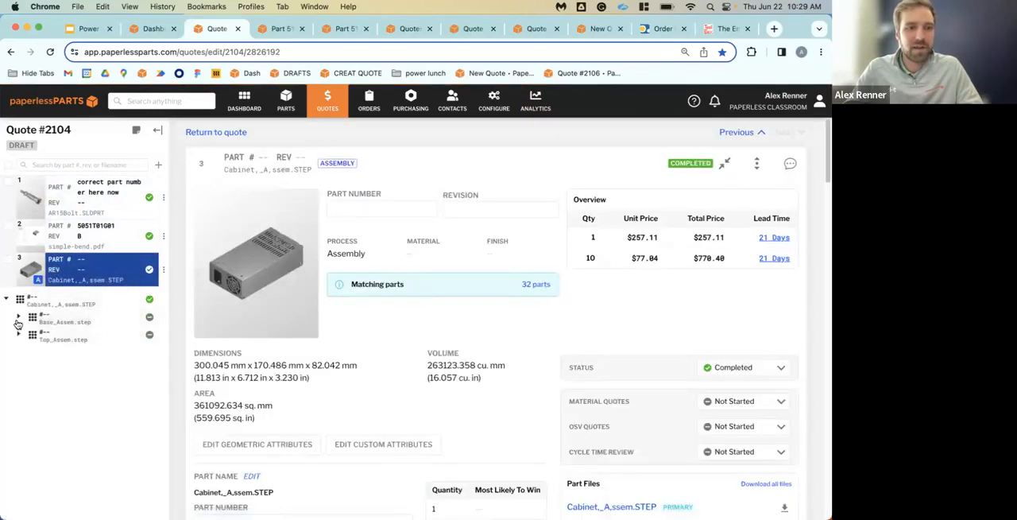
click(19, 320)
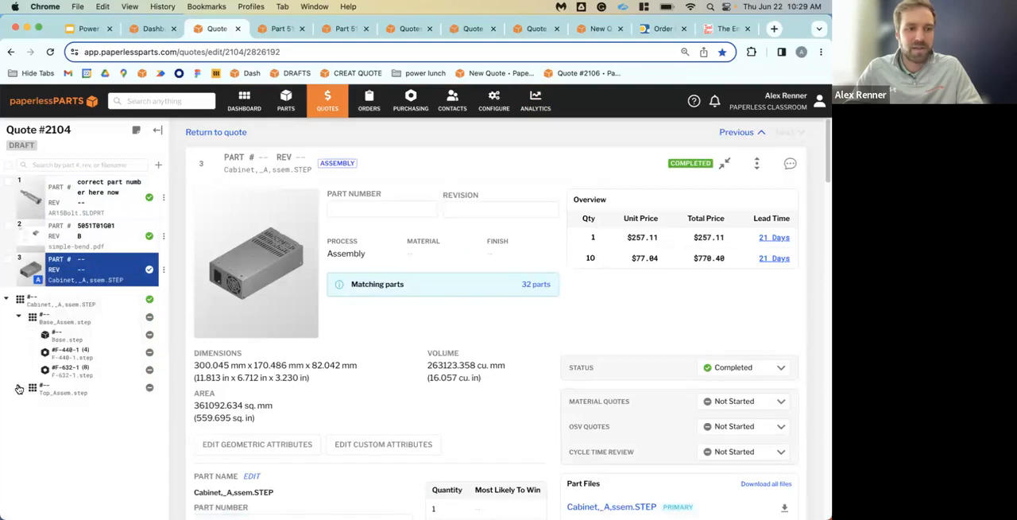
click(19, 388)
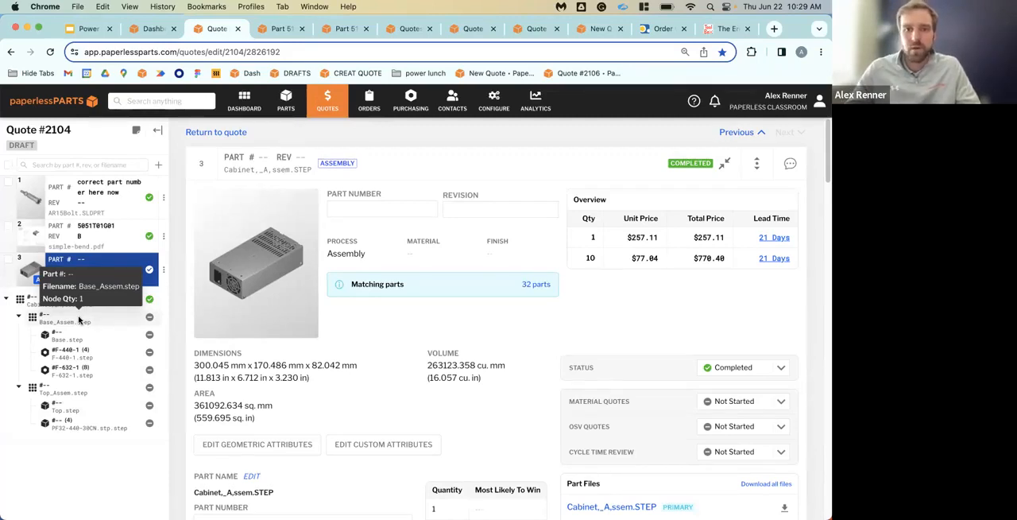
View the Contact Support form in the help with Product Feedback as the type of case, and close the help without submitting
click(694, 101)
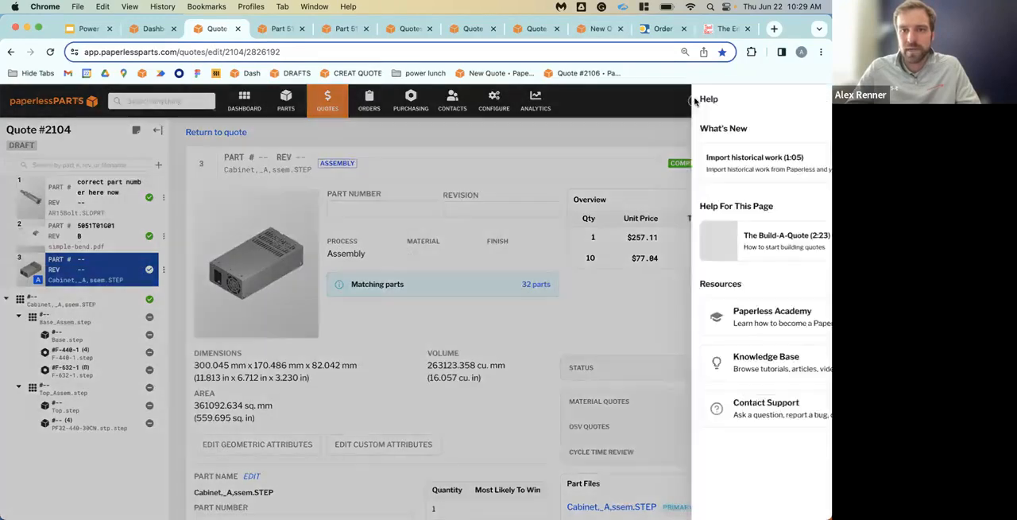
click(706, 416)
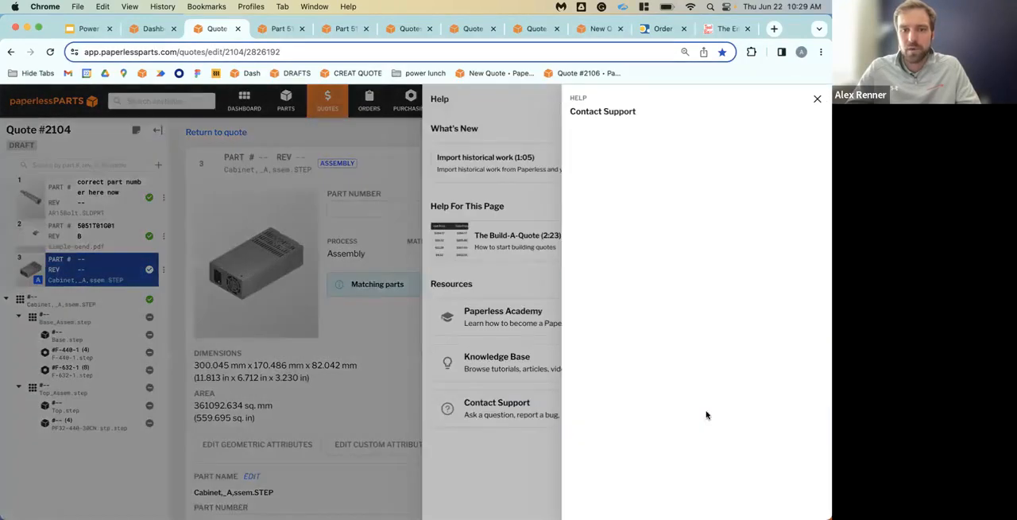
click(665, 273)
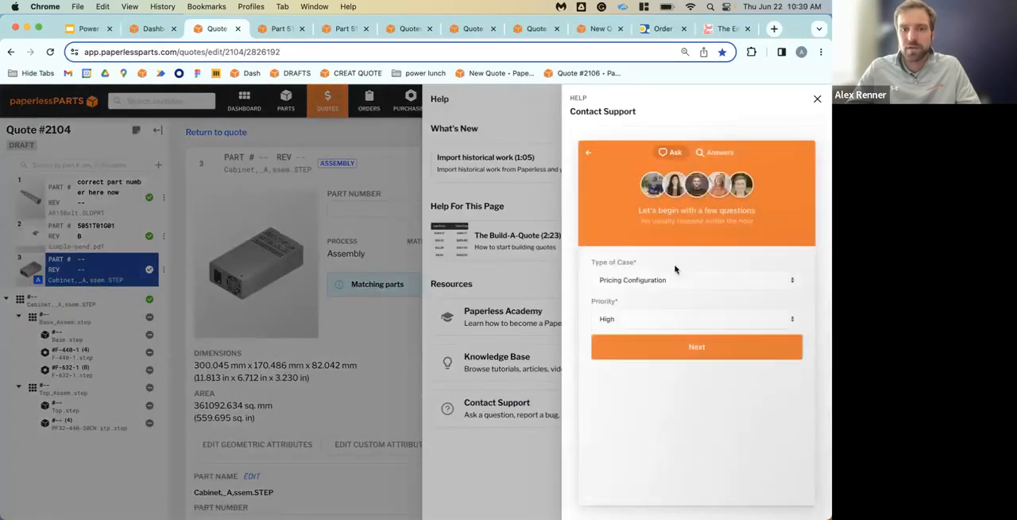
click(704, 281)
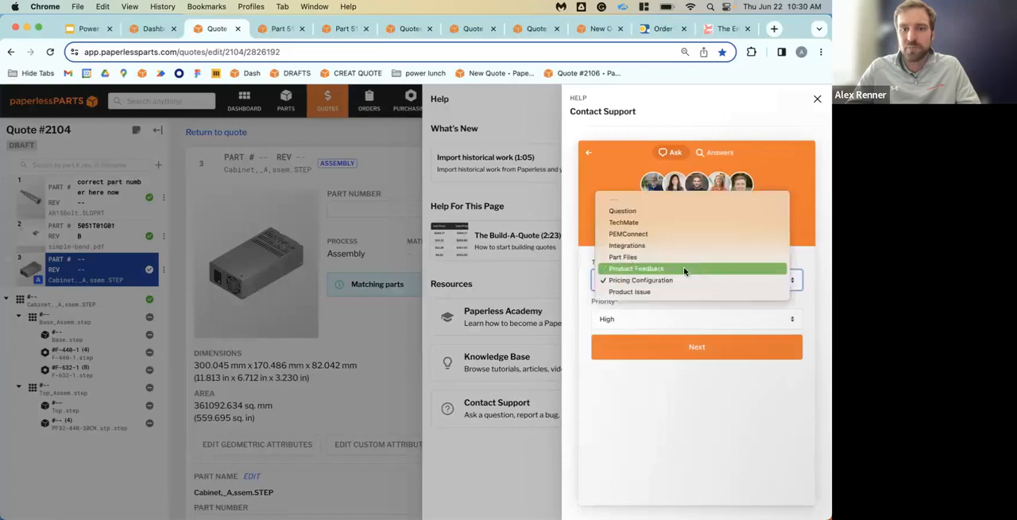
click(683, 269)
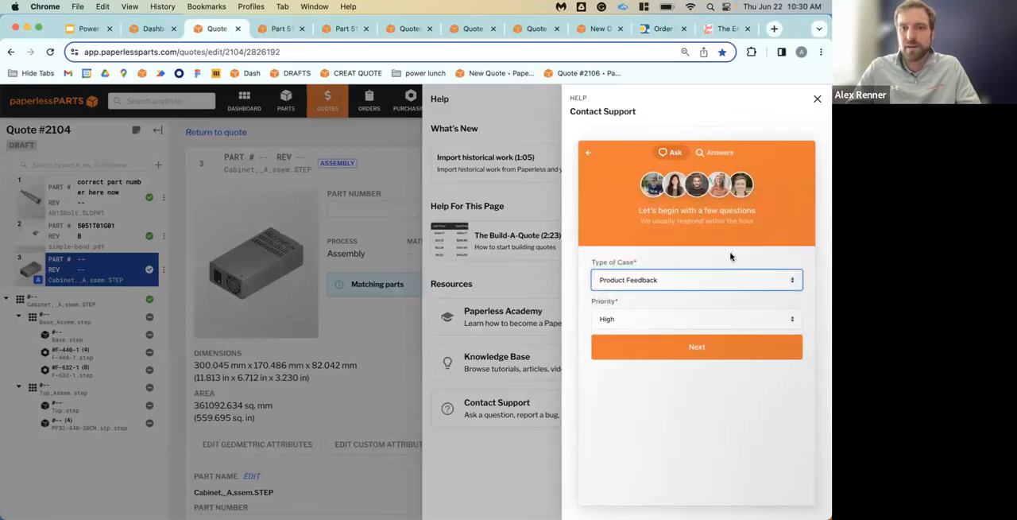
click(818, 101)
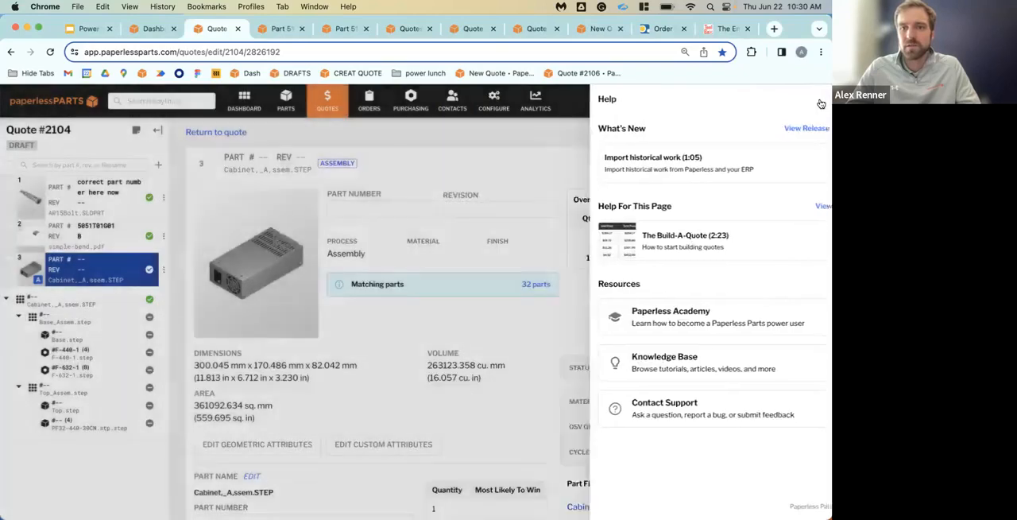
click(821, 103)
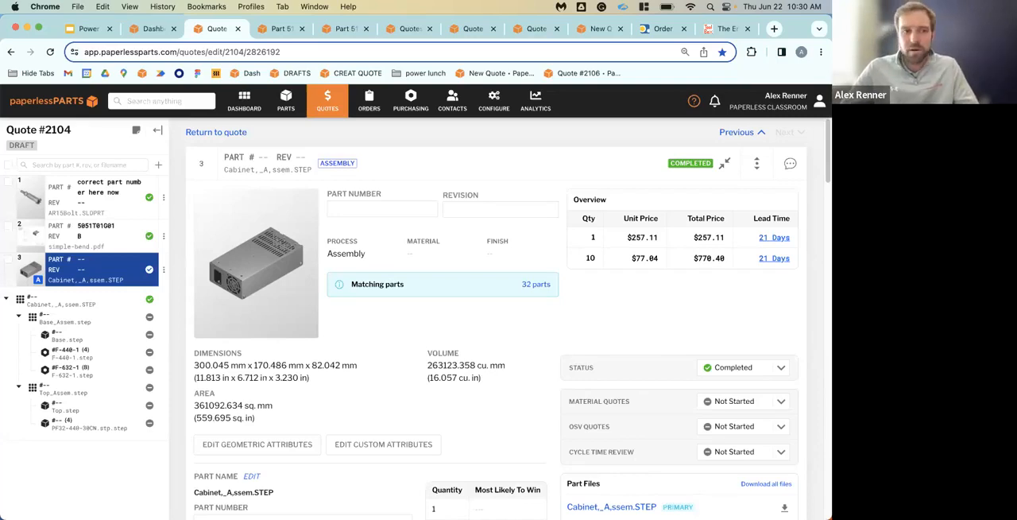
Return to the overview of quote #2104 and mark the quote as sent
click(528, 170)
click(609, 133)
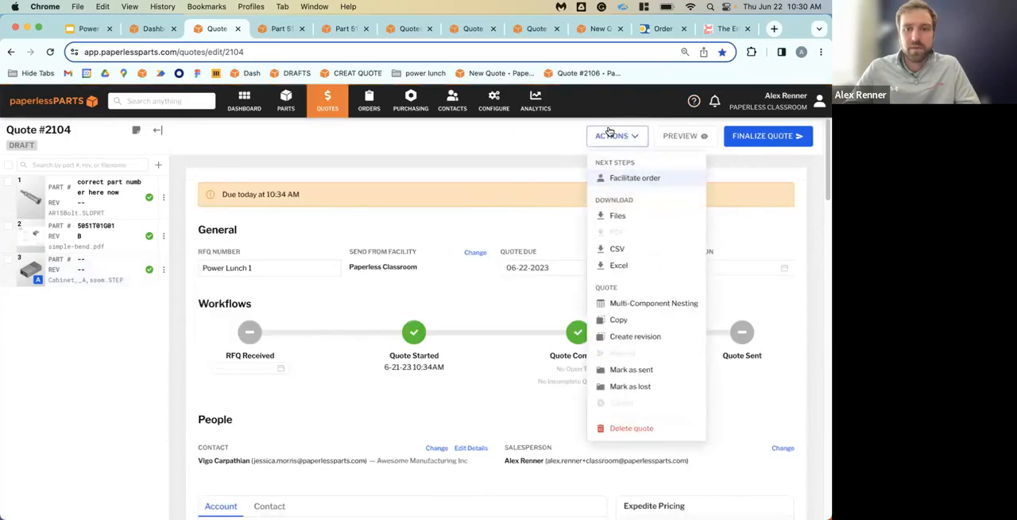
click(687, 369)
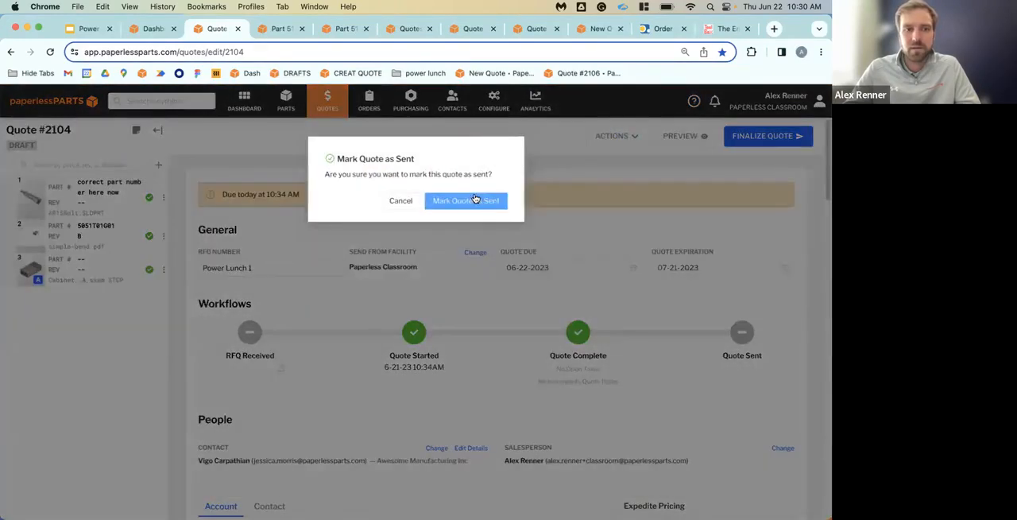
click(474, 199)
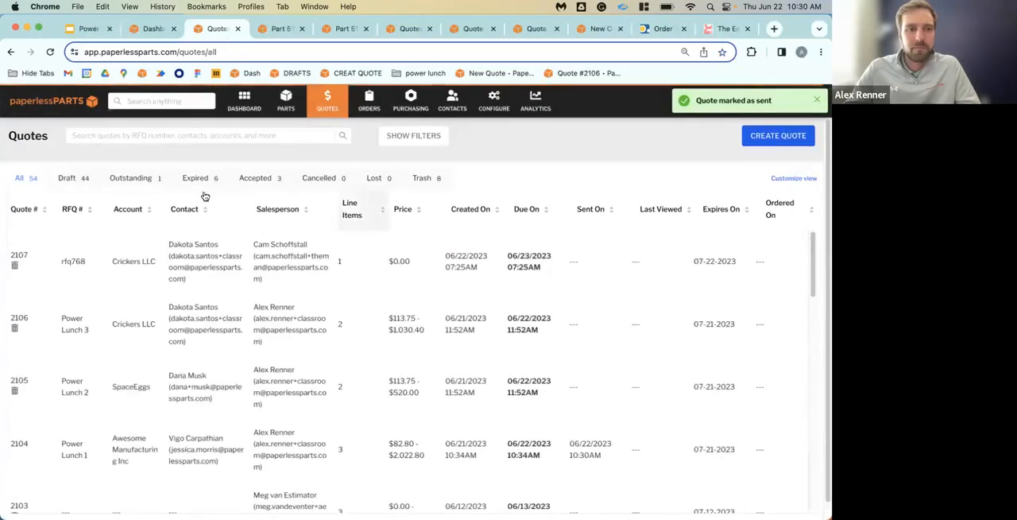
Open quote #2104 from the outstanding quotes and create a revision of it
click(135, 181)
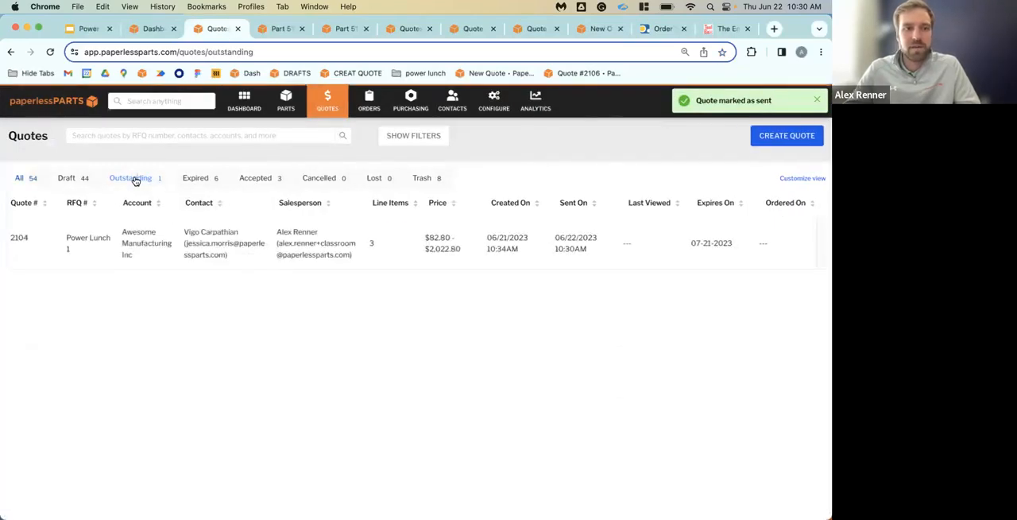
click(251, 240)
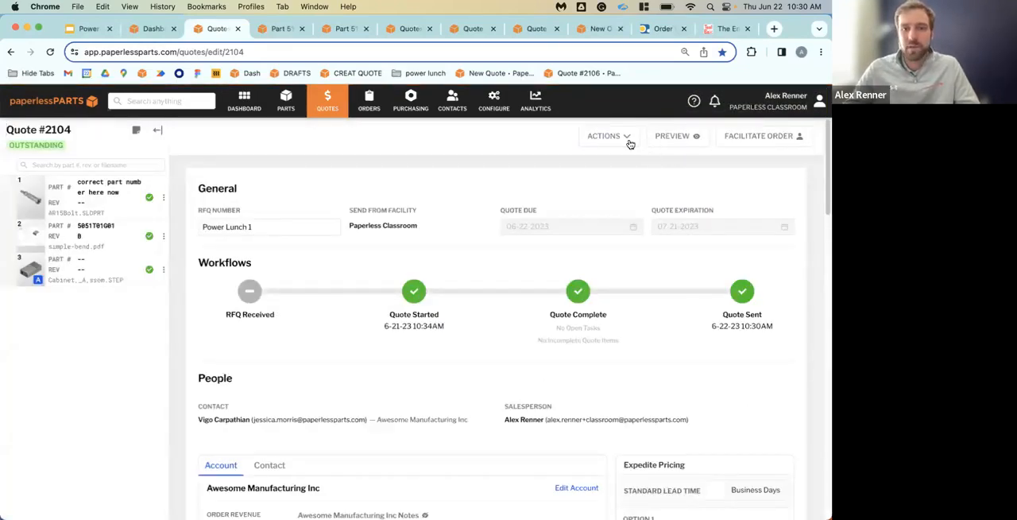
click(630, 141)
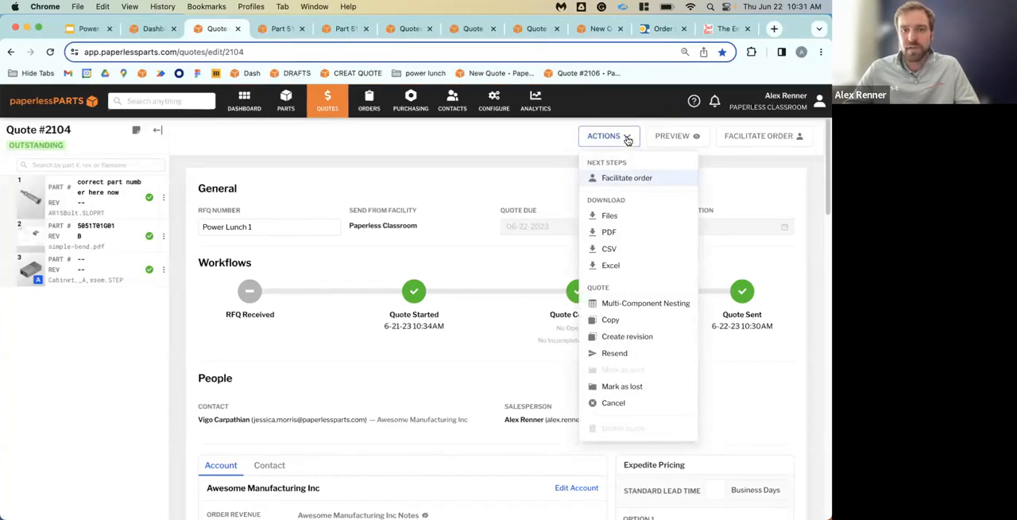
click(665, 335)
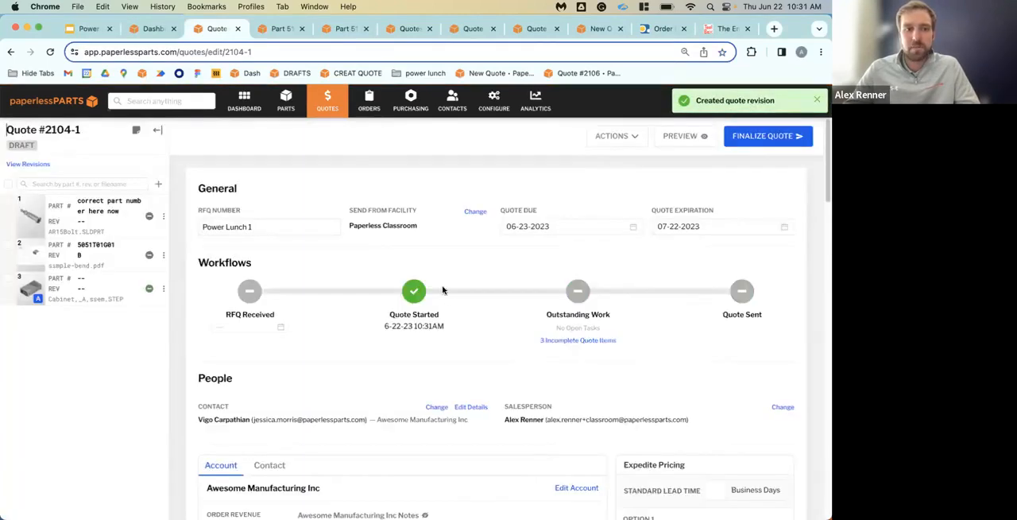
Add the manufacturer's note "Note, no changes to pricing. Administrative error on part number. Revision is for clarification." to the AR15Bolt.SLDPRT line item
scroll(443, 298, down, 10)
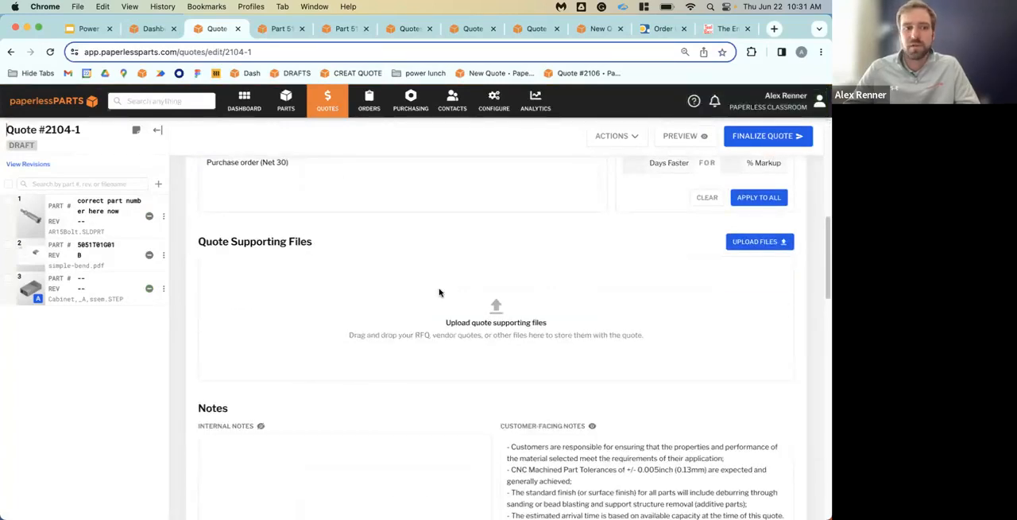
click(109, 215)
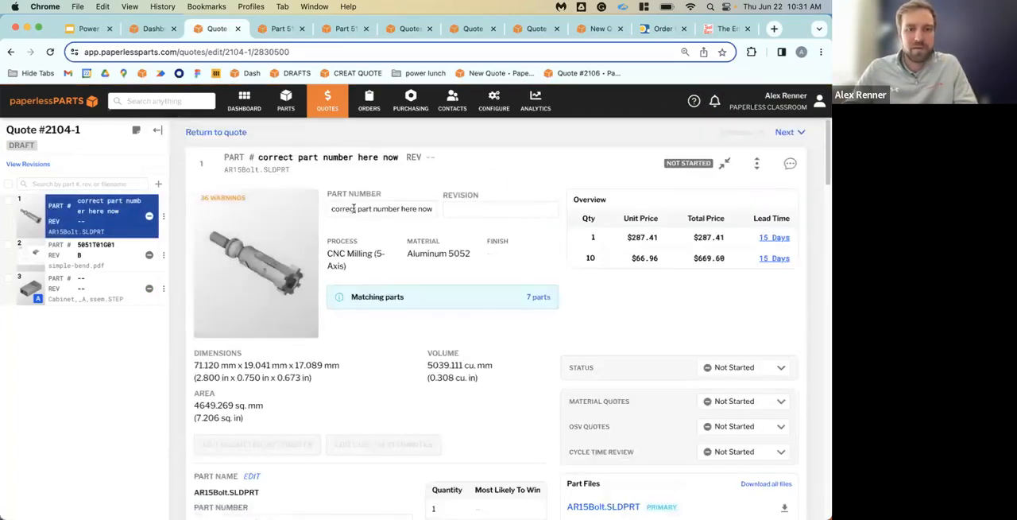
scroll(367, 205, down, 10)
scroll(395, 215, down, 3)
scroll(395, 215, up, 3)
click(333, 279)
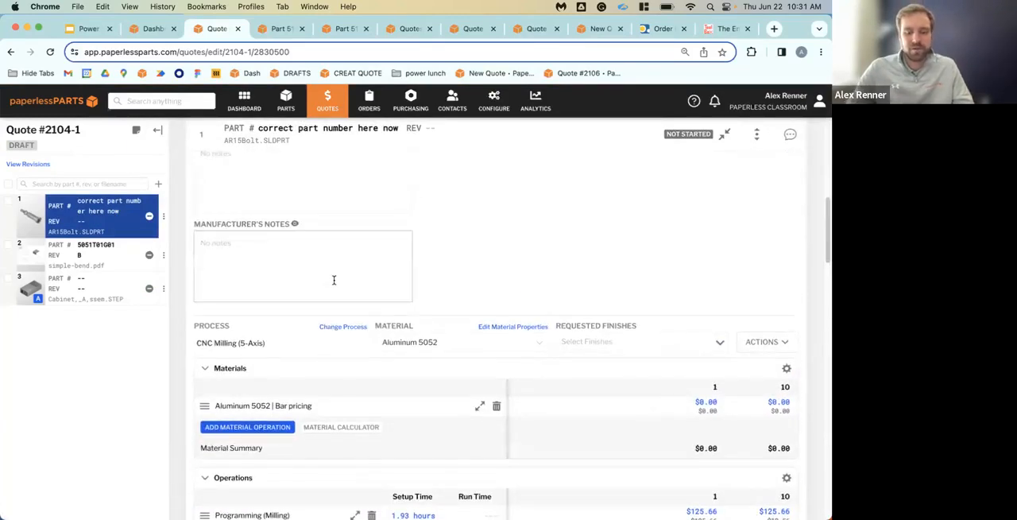
text(Note,)
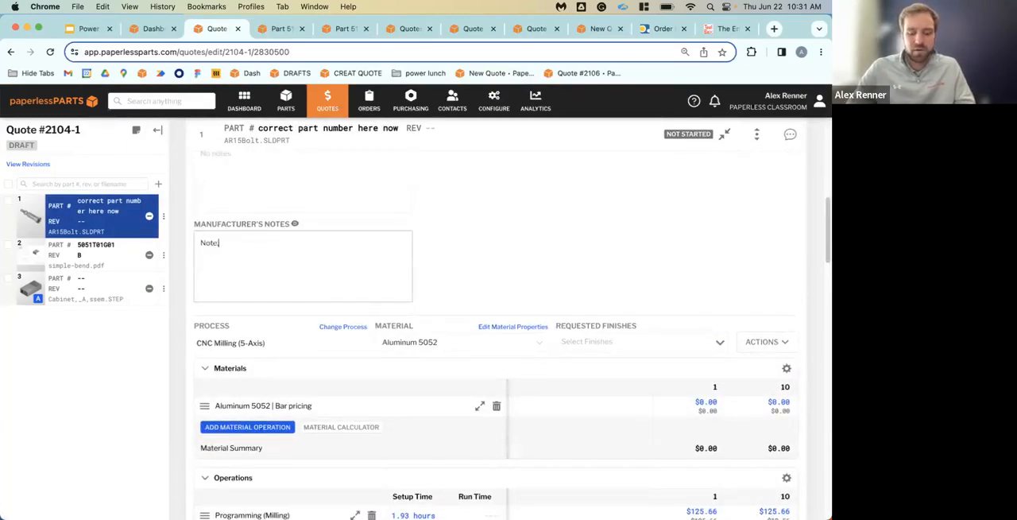
text( no changes to pri)
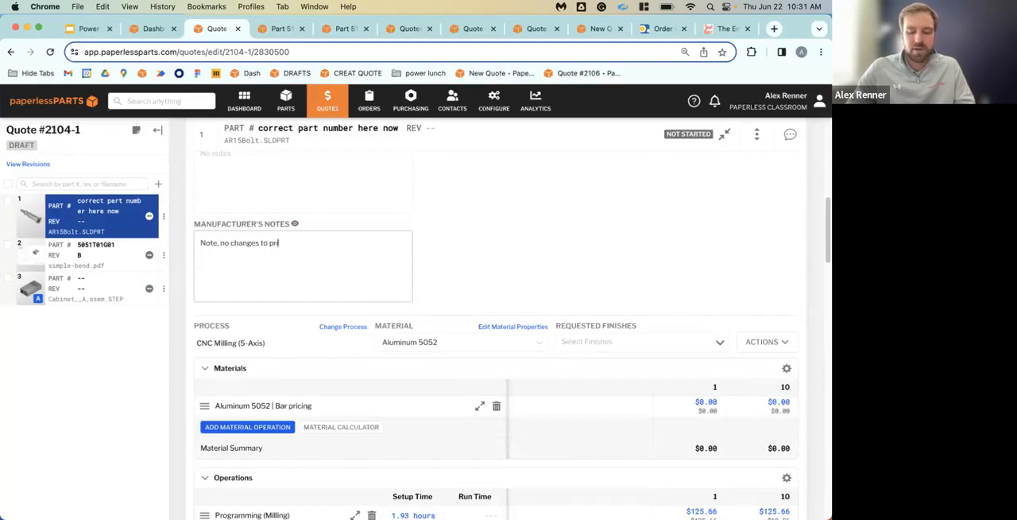
text(cing. )
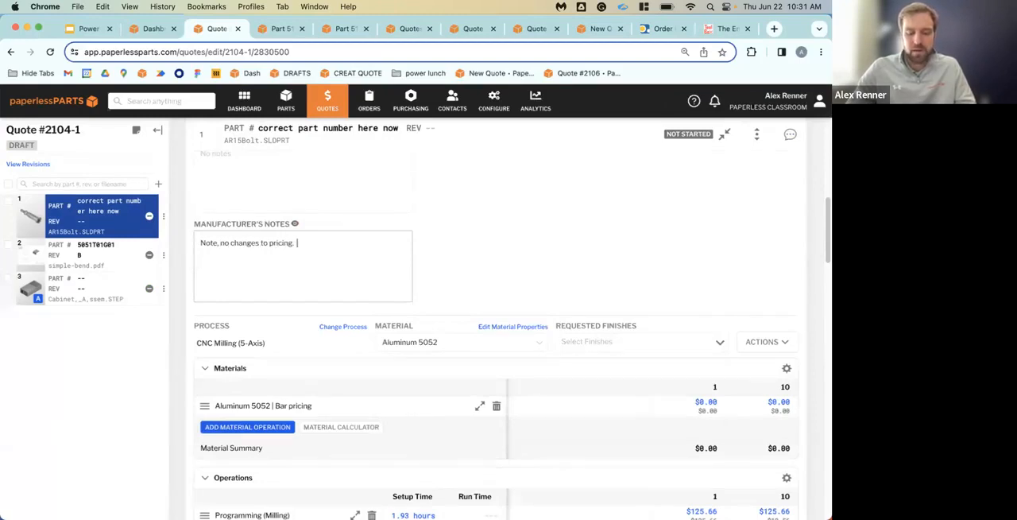
text(Administrativ)
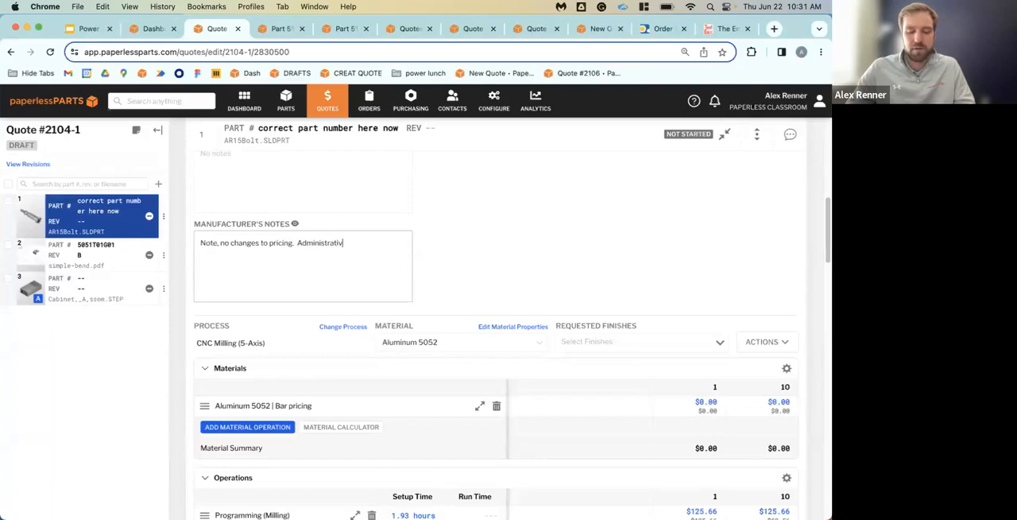
text(e error on)
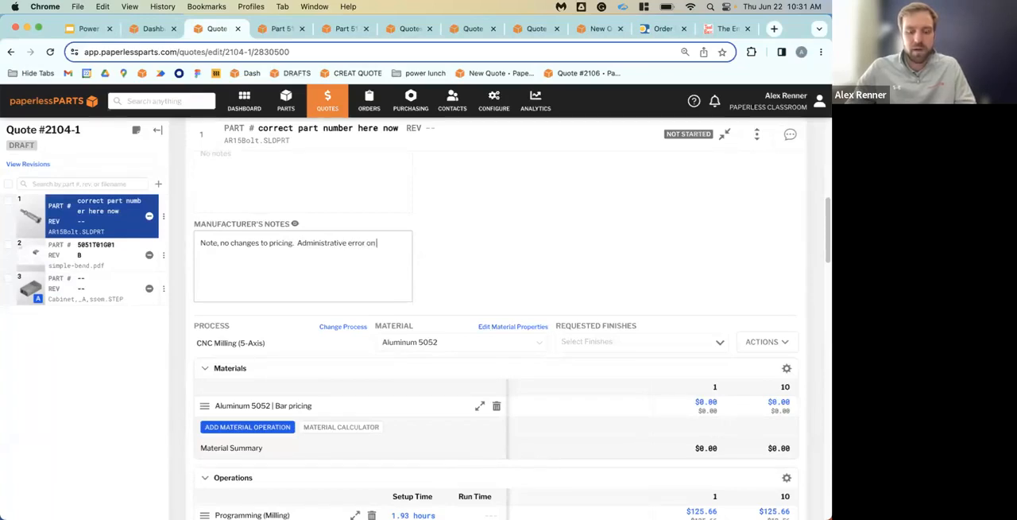
text( part number. Re)
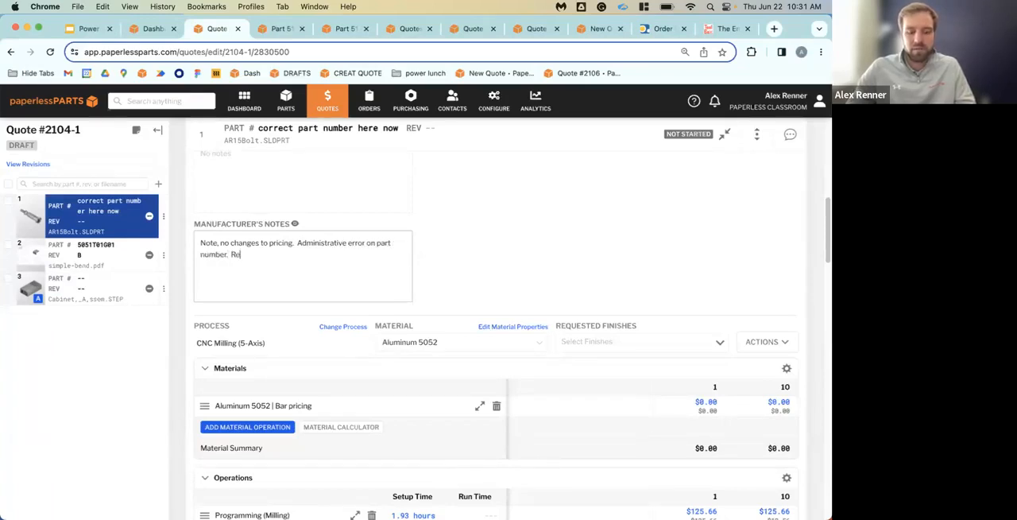
text(vision is)
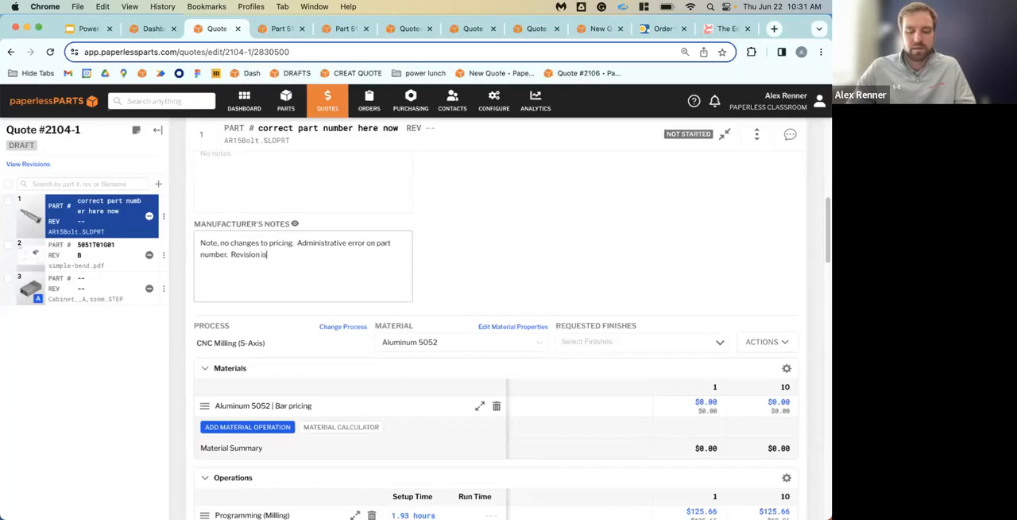
text( for clarification.)
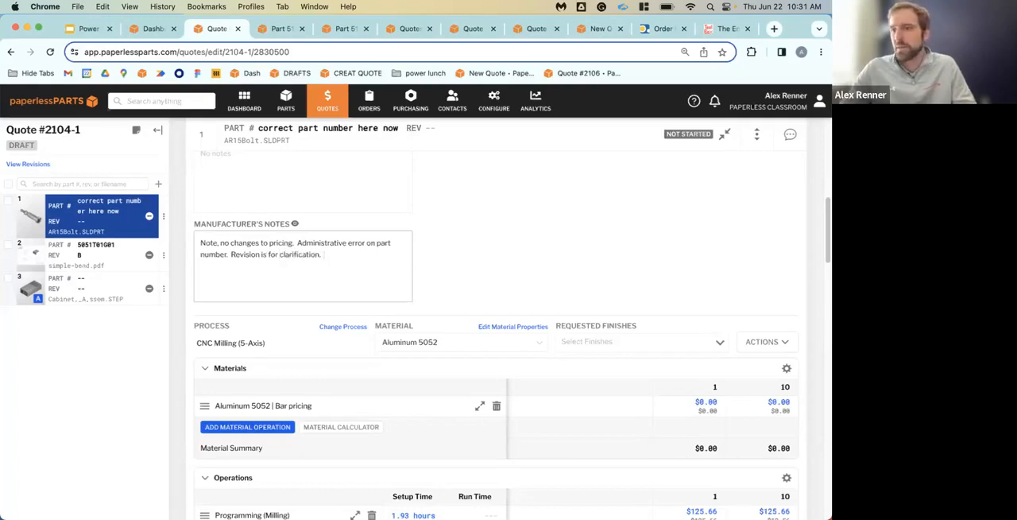
scroll(448, 175, up, 8)
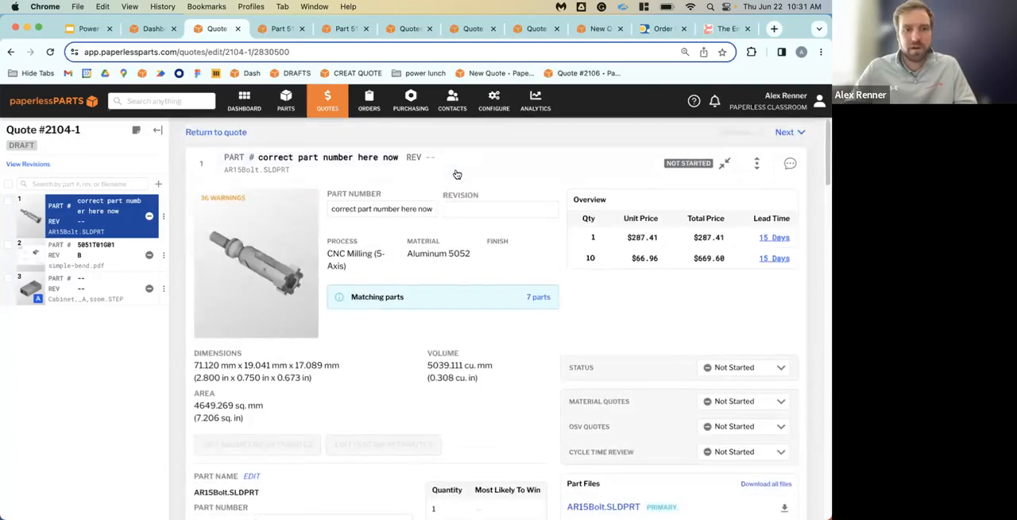
Return to the overview of the revised quote and examine its available quote actions without applying one
click(457, 174)
click(612, 136)
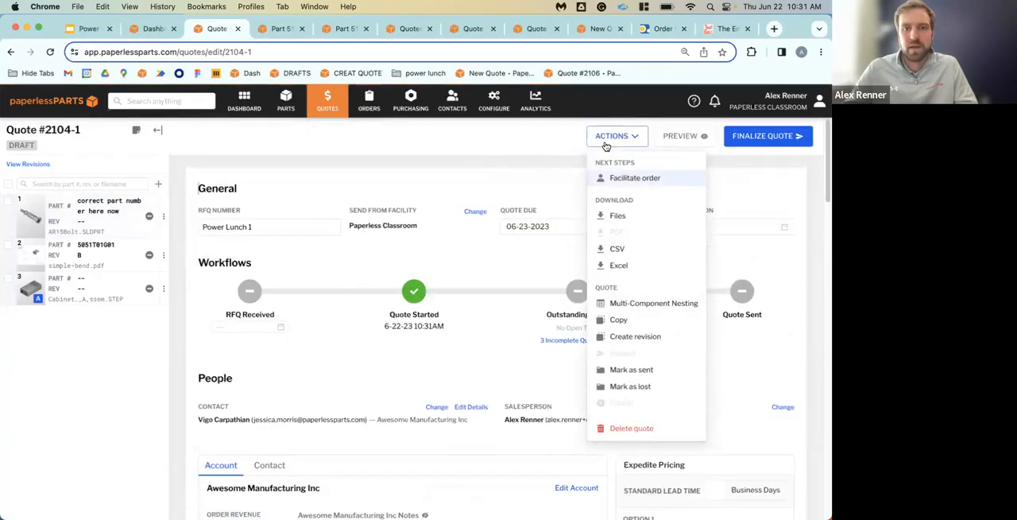
click(540, 141)
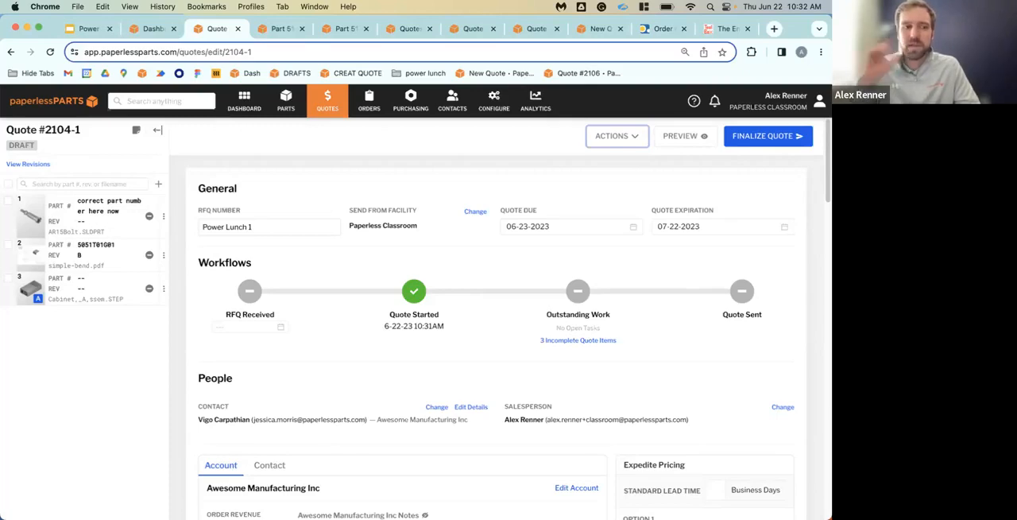
Open the AR15Bolt.SLDPRT line item in the revised quote and replace its referenced part with a new version
click(88, 223)
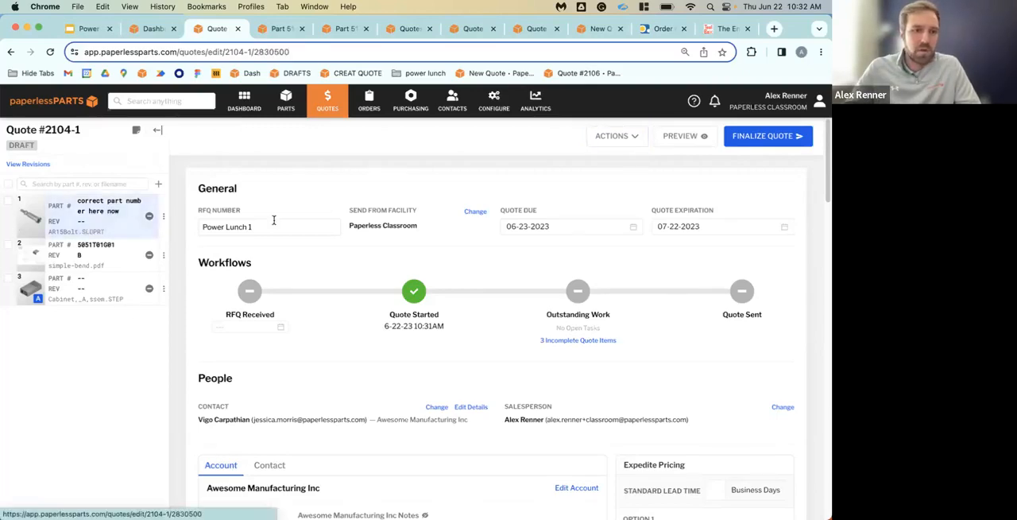
scroll(642, 259, down, 5)
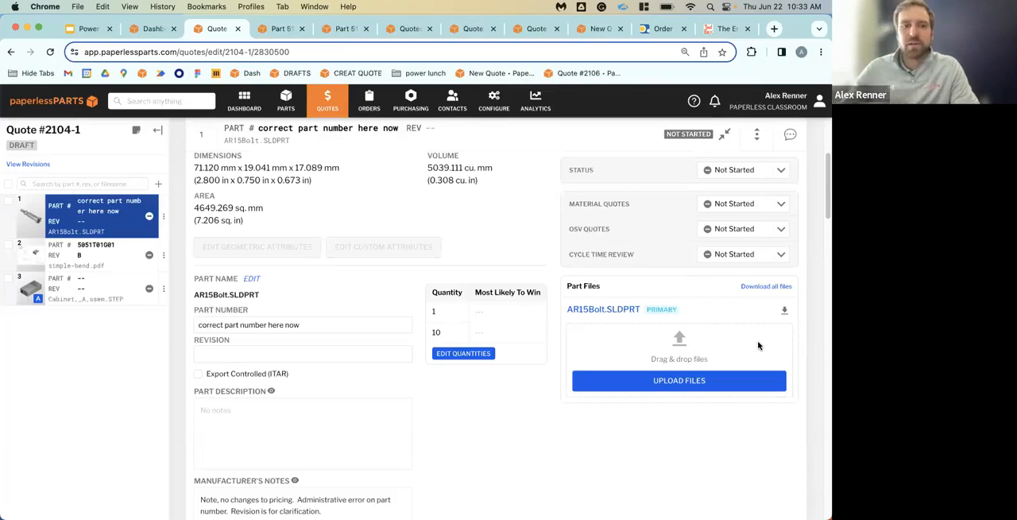
scroll(358, 262, down, 1)
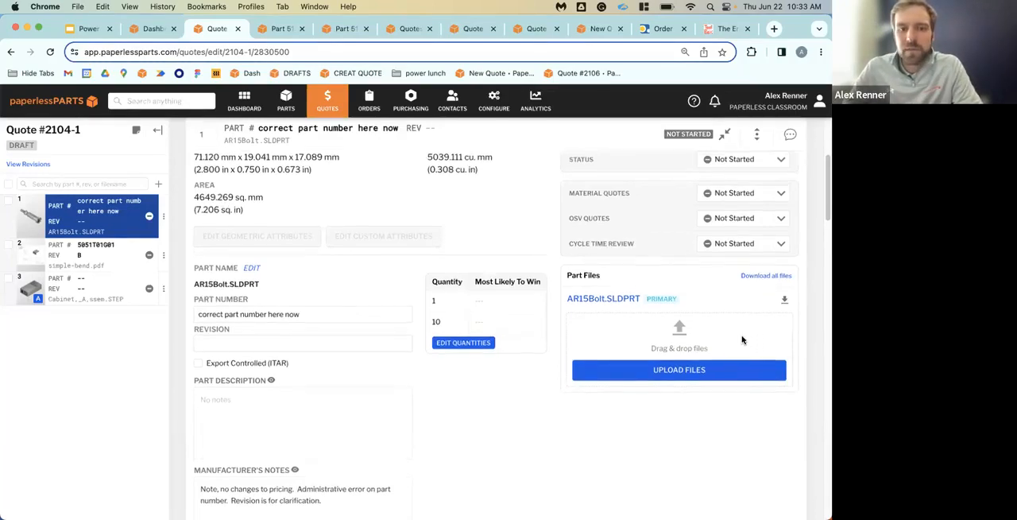
mouse_move(233, 243)
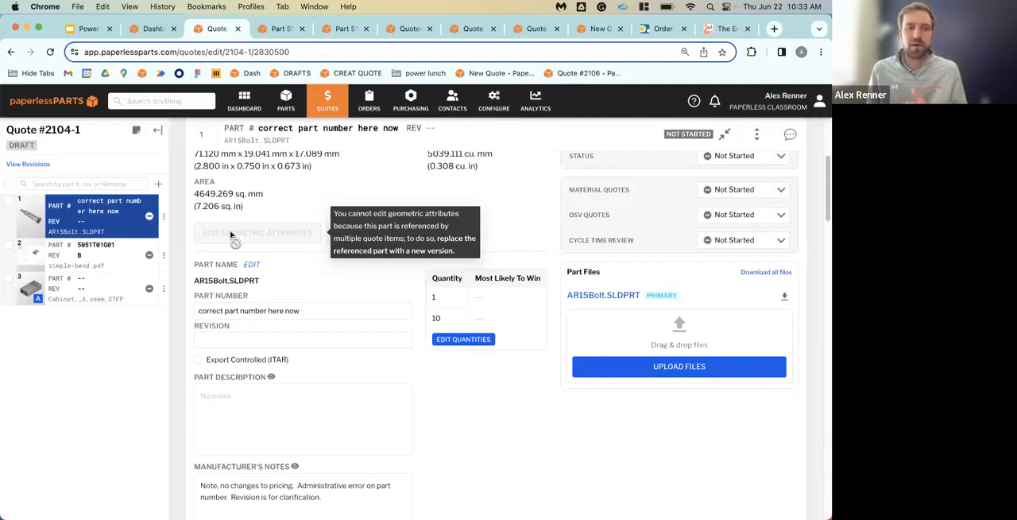
click(165, 216)
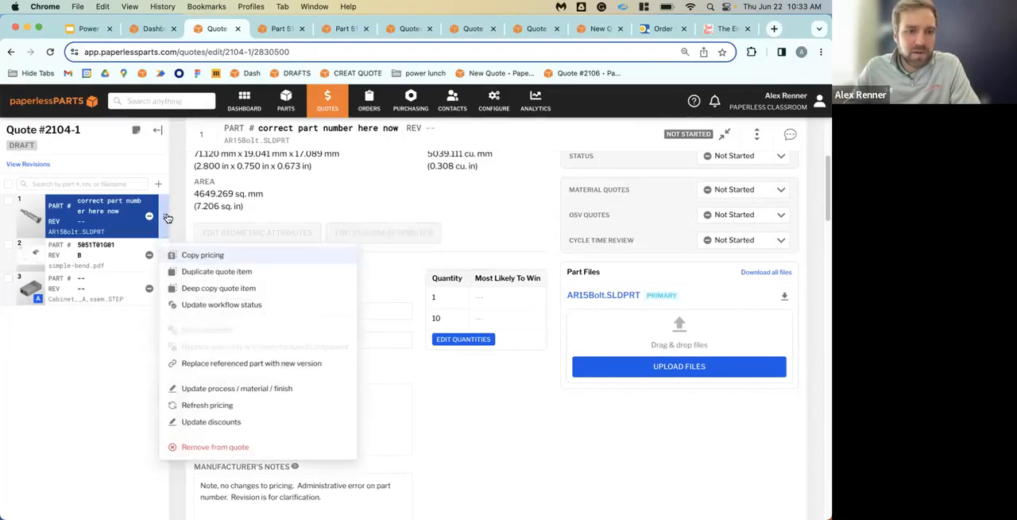
click(302, 361)
click(463, 342)
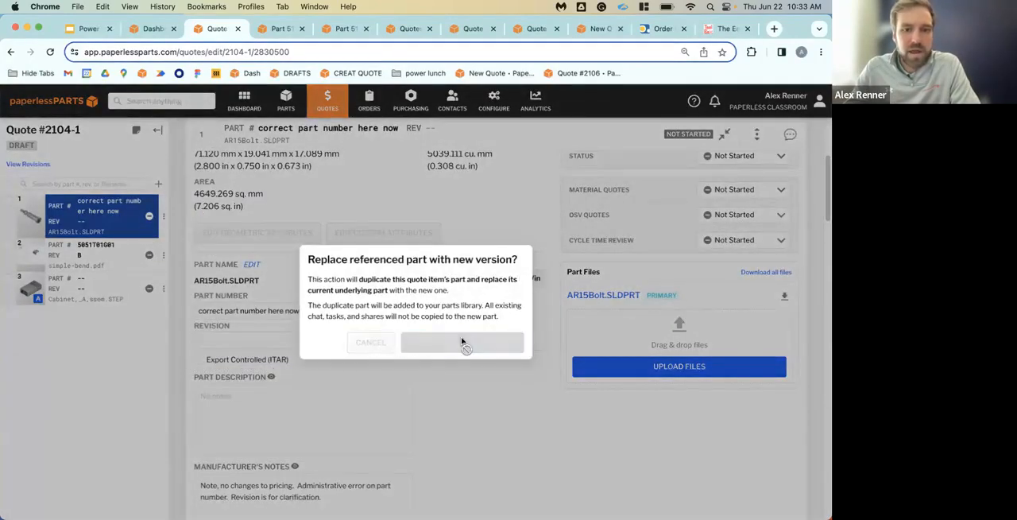